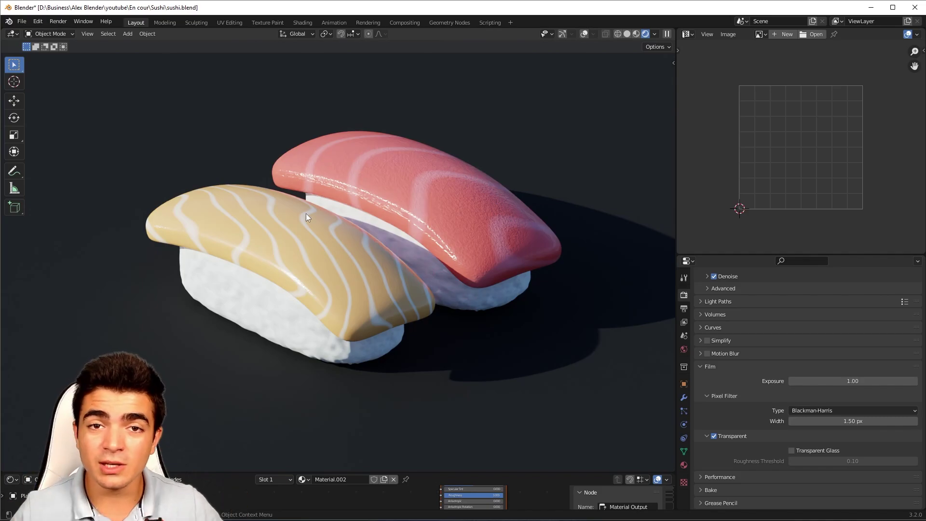
Step: Examine the striped salmon slice and its fine surface relief on the rendered sushi from several angles and distances
{"action": "middle_click_drag", "start_coordinate": [328, 235], "coordinate": [308, 229]}
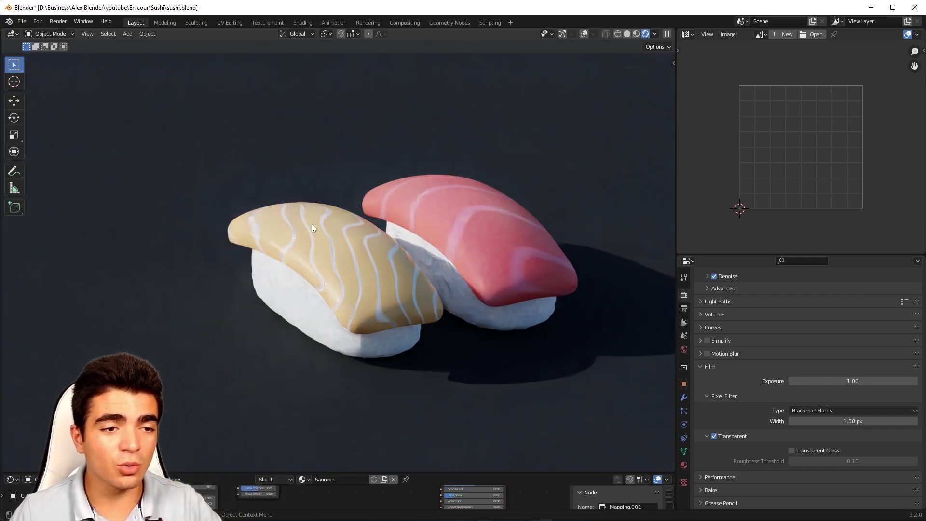
{"action": "scroll", "coordinate": [372, 214], "scroll_direction": "up", "scroll_amount": 4}
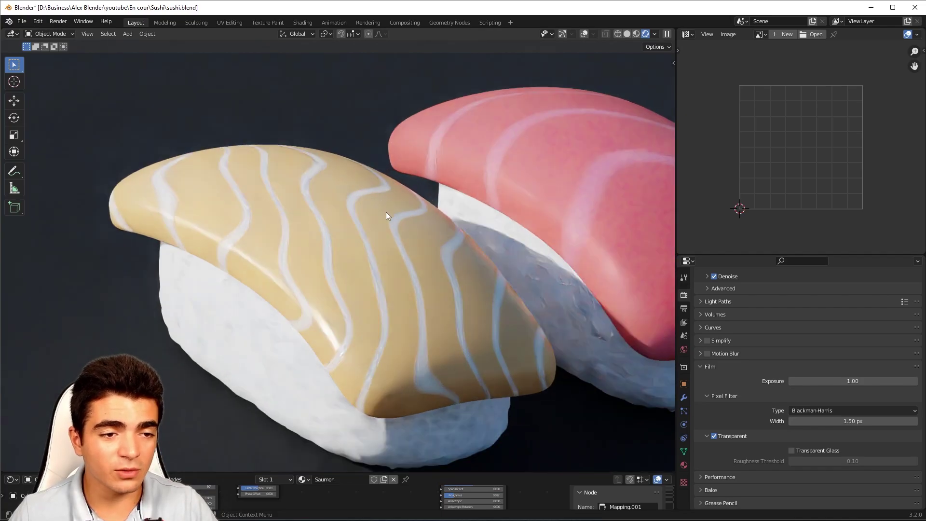
{"action": "middle_click_drag", "start_coordinate": [386, 212], "coordinate": [367, 237]}
{"action": "scroll", "coordinate": [330, 234], "scroll_direction": "up", "scroll_amount": 4}
{"action": "scroll", "coordinate": [350, 231], "scroll_direction": "down", "scroll_amount": 4}
{"action": "scroll", "coordinate": [349, 233], "scroll_direction": "down", "scroll_amount": 4}
{"action": "scroll", "coordinate": [367, 237], "scroll_direction": "up", "scroll_amount": 3}
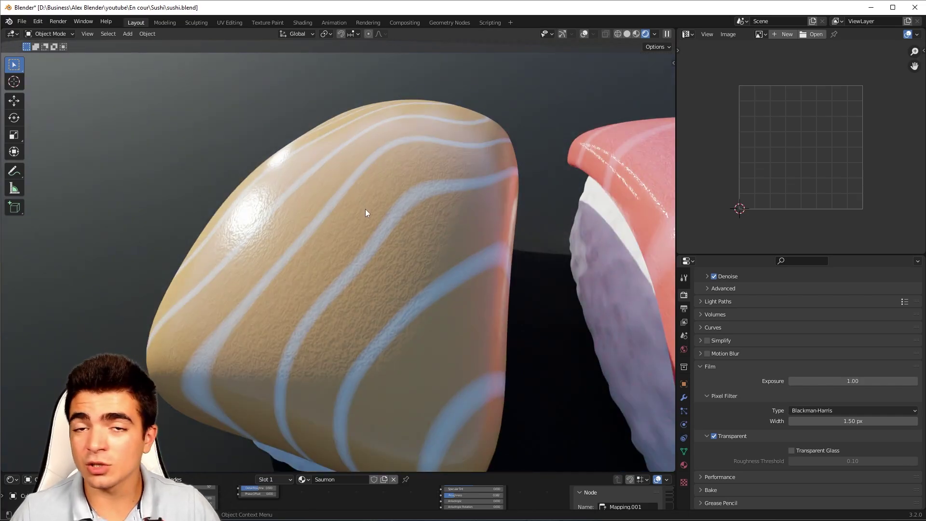
{"action": "middle_click_drag", "start_coordinate": [368, 204], "coordinate": [372, 198]}
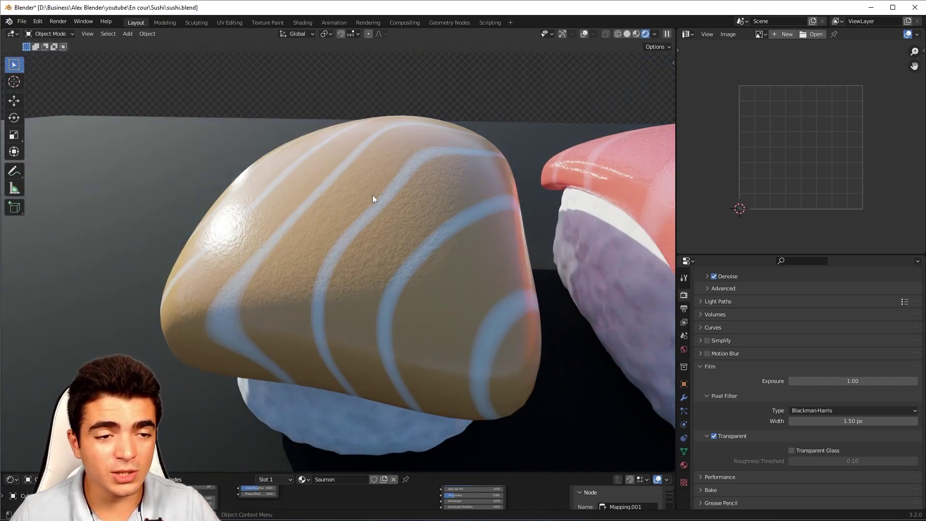
Step: Review the complete node setup of the Saumon material, keeping the 3D view as the main working area
{"action": "left_click_drag", "start_coordinate": [292, 474], "coordinate": [332, 230]}
{"action": "middle_click_drag", "start_coordinate": [313, 355], "coordinate": [355, 383]}
{"action": "left_click_drag", "start_coordinate": [128, 286], "coordinate": [519, 495]}
{"action": "middle_click_drag", "start_coordinate": [371, 385], "coordinate": [345, 380]}
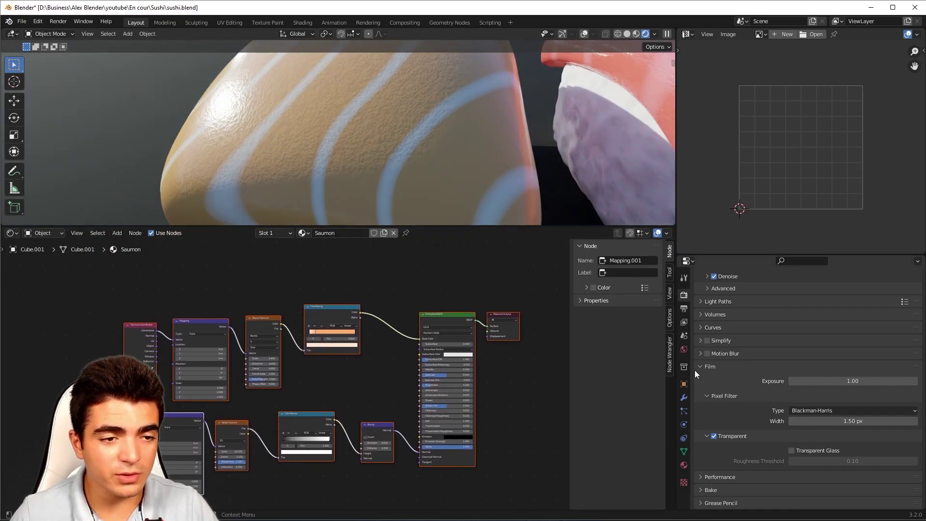
{"action": "left_click_drag", "start_coordinate": [468, 231], "coordinate": [468, 439]}
Step: Inspect the salmon slice's stripes, bumpy texture and glossy highlights up close
{"action": "middle_click_drag", "start_coordinate": [359, 179], "coordinate": [367, 175]}
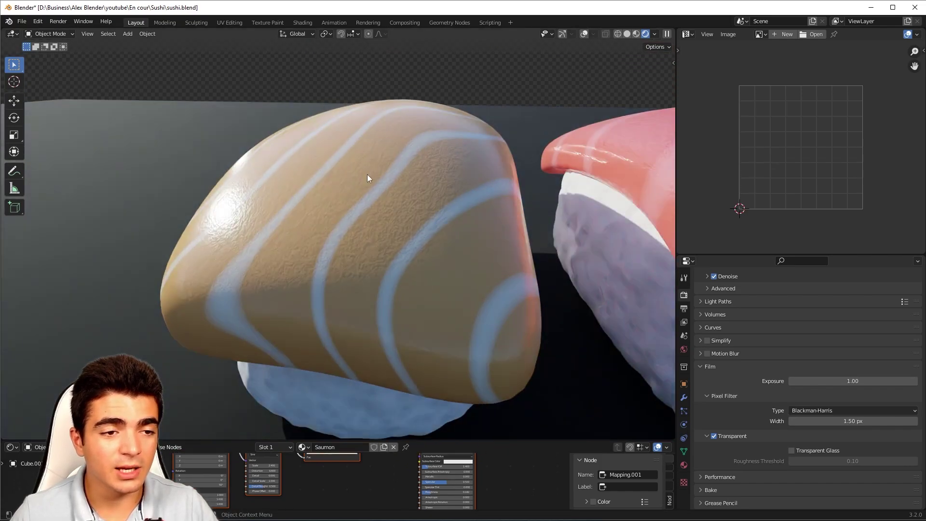
{"action": "scroll", "coordinate": [369, 204], "scroll_direction": "up", "scroll_amount": 4}
{"action": "middle_click_drag", "start_coordinate": [397, 219], "coordinate": [457, 138]}
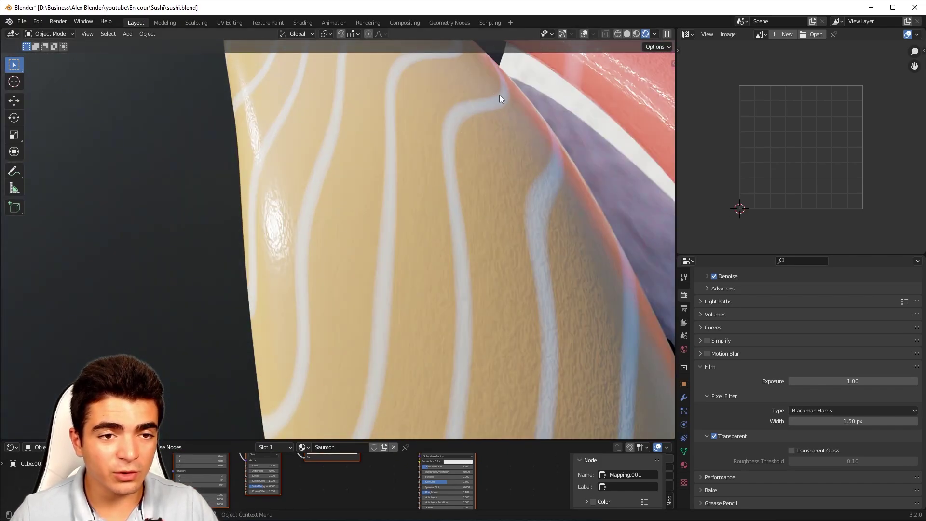
{"action": "scroll", "coordinate": [531, 231], "scroll_direction": "down", "scroll_amount": 5}
{"action": "middle_click_drag", "start_coordinate": [508, 285], "coordinate": [372, 221]}
{"action": "scroll", "coordinate": [428, 220], "scroll_direction": "up", "scroll_amount": 5}
{"action": "scroll", "coordinate": [347, 213], "scroll_direction": "up", "scroll_amount": 3}
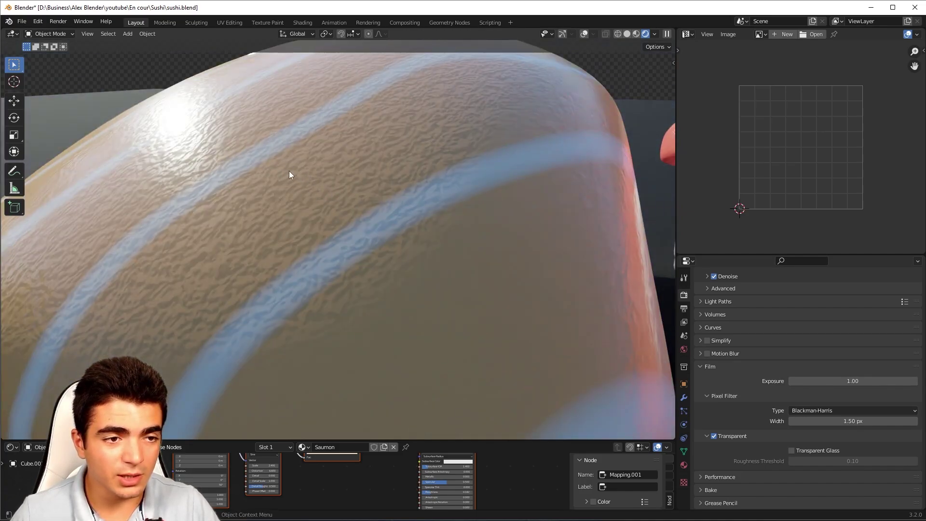
{"action": "scroll", "coordinate": [405, 211], "scroll_direction": "down", "scroll_amount": 3}
{"action": "scroll", "coordinate": [410, 209], "scroll_direction": "down", "scroll_amount": 4}
Step: Select the pink tuna slice and inspect its bump texture and pale bands up close
{"action": "left_click", "coordinate": [550, 227]}
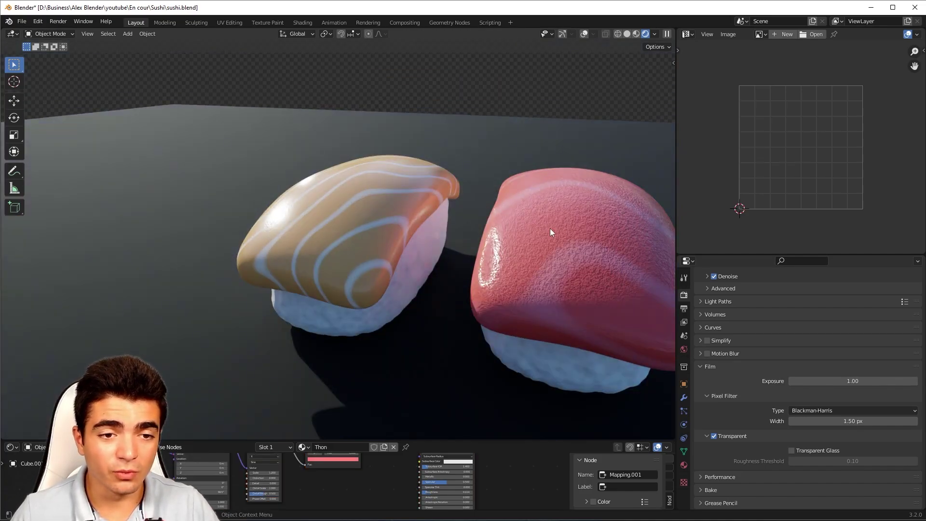
{"action": "scroll", "coordinate": [550, 228], "scroll_direction": "down", "scroll_amount": 2}
{"action": "scroll", "coordinate": [362, 207], "scroll_direction": "up", "scroll_amount": 7}
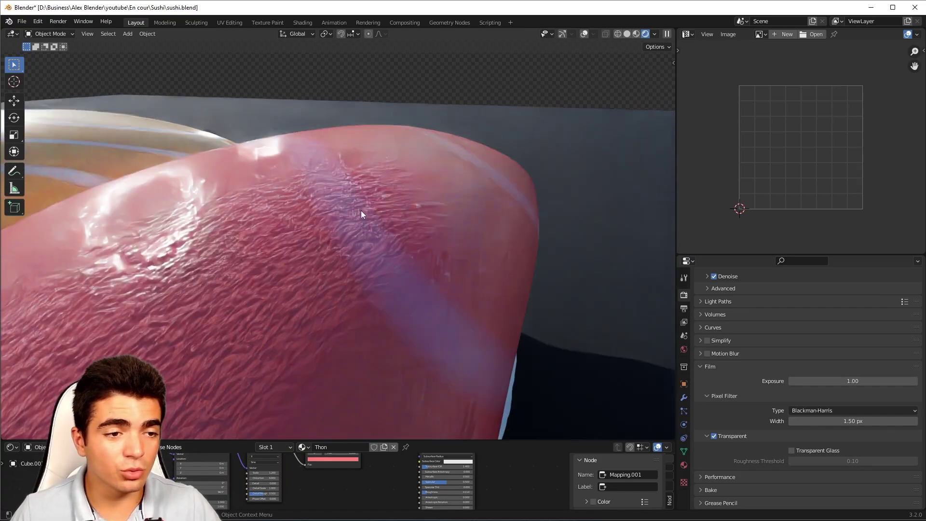
{"action": "middle_click_drag", "start_coordinate": [311, 225], "coordinate": [419, 219]}
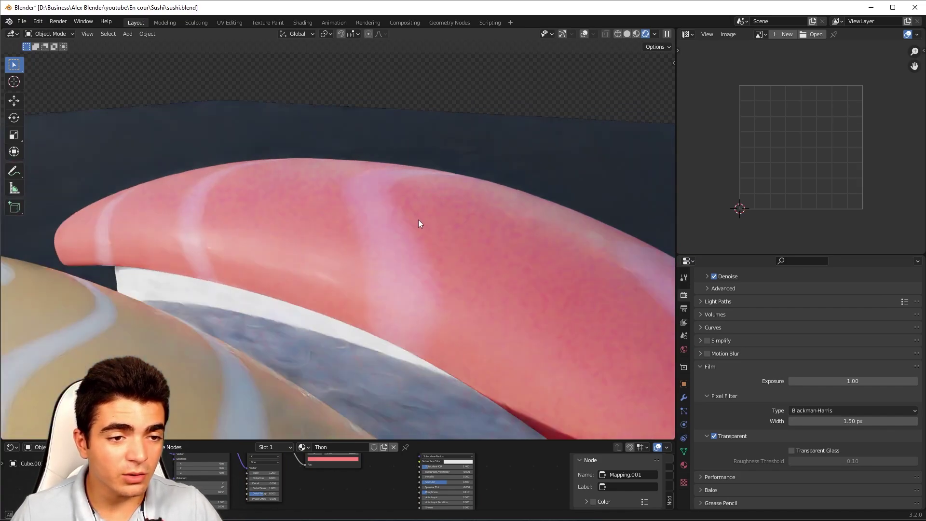
{"action": "scroll", "coordinate": [419, 219], "scroll_direction": "down", "scroll_amount": 1}
{"action": "scroll", "coordinate": [286, 327], "scroll_direction": "down", "scroll_amount": 6}
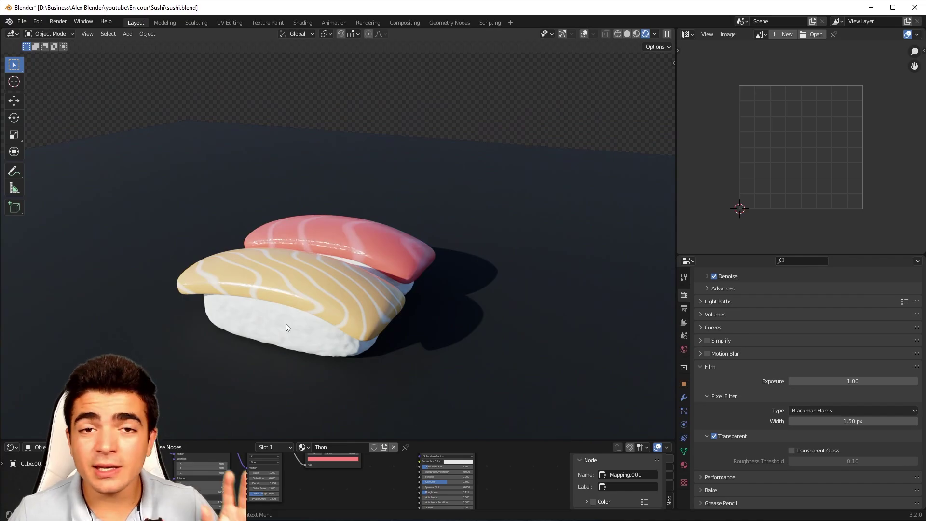
Step: Select the rice block under the salmon and examine its grainy surface, including how both sushi pieces look overall
{"action": "left_click", "coordinate": [286, 329]}
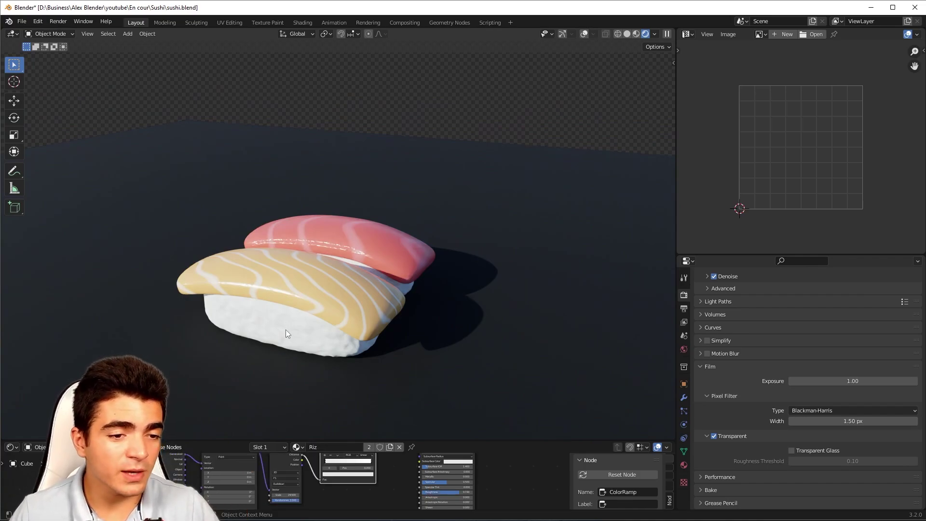
{"action": "key", "text": "KP_Decimal"}
{"action": "scroll", "coordinate": [345, 304], "scroll_direction": "up", "scroll_amount": 4}
{"action": "middle_click_drag", "start_coordinate": [346, 304], "coordinate": [300, 281]}
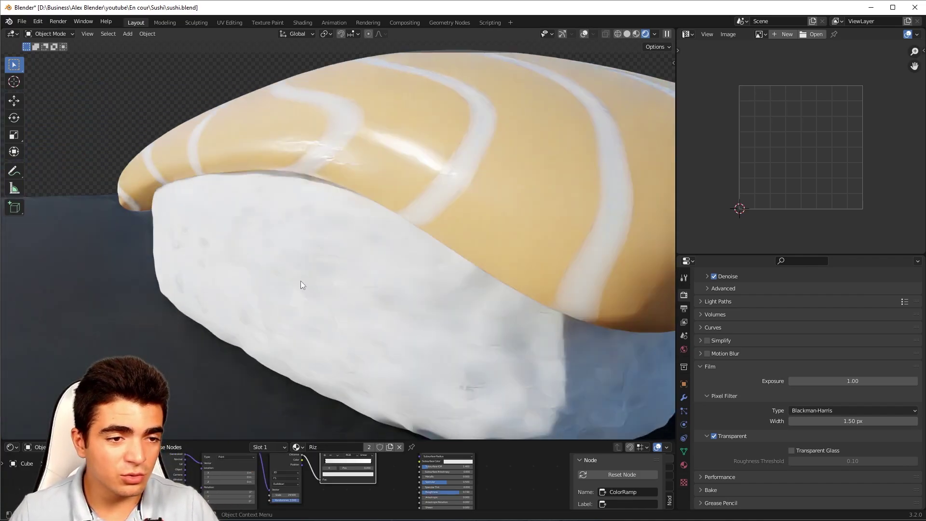
{"action": "scroll", "coordinate": [390, 263], "scroll_direction": "down", "scroll_amount": 4}
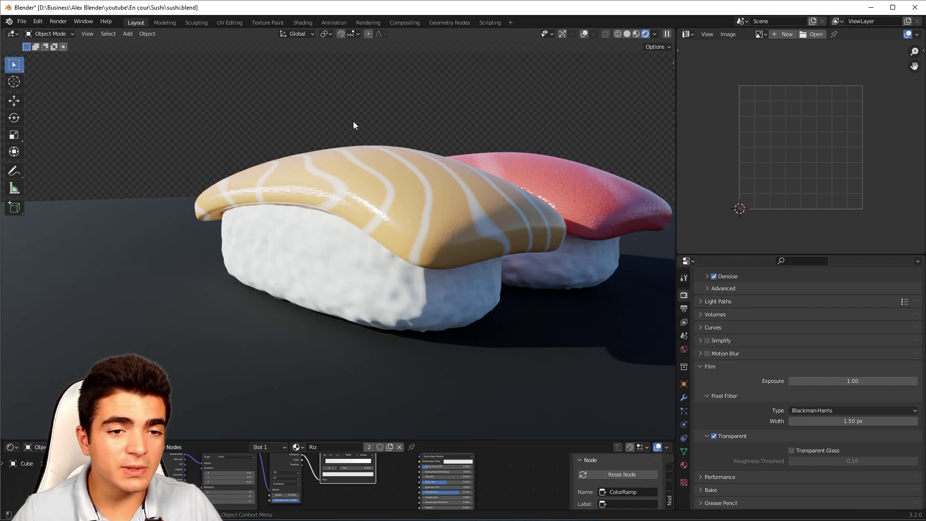
{"action": "middle_click_drag", "start_coordinate": [353, 125], "coordinate": [300, 193]}
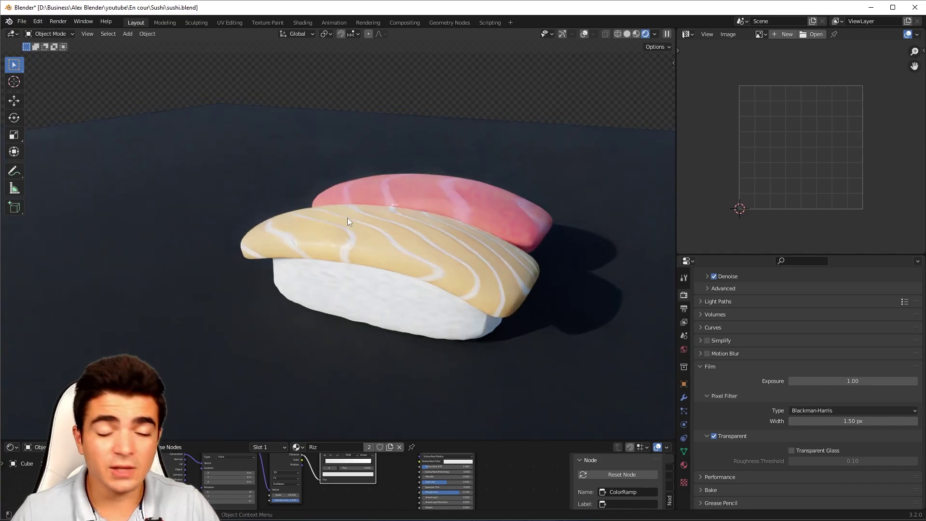
{"action": "middle_click_drag", "start_coordinate": [347, 218], "coordinate": [364, 228]}
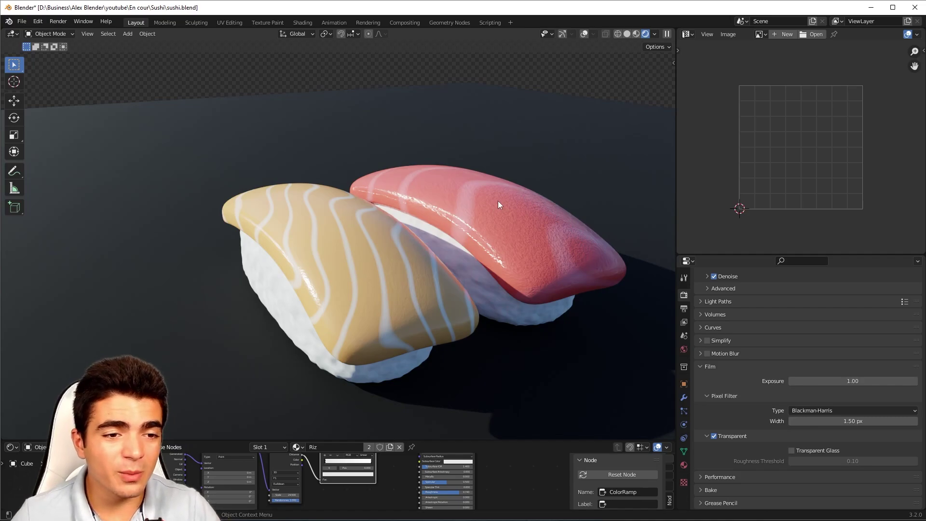
Step: Start a new General file, discarding the unsaved changes to sushi.blend
{"action": "scroll", "coordinate": [498, 201], "scroll_direction": "down", "scroll_amount": 2}
{"action": "left_click", "coordinate": [22, 22]}
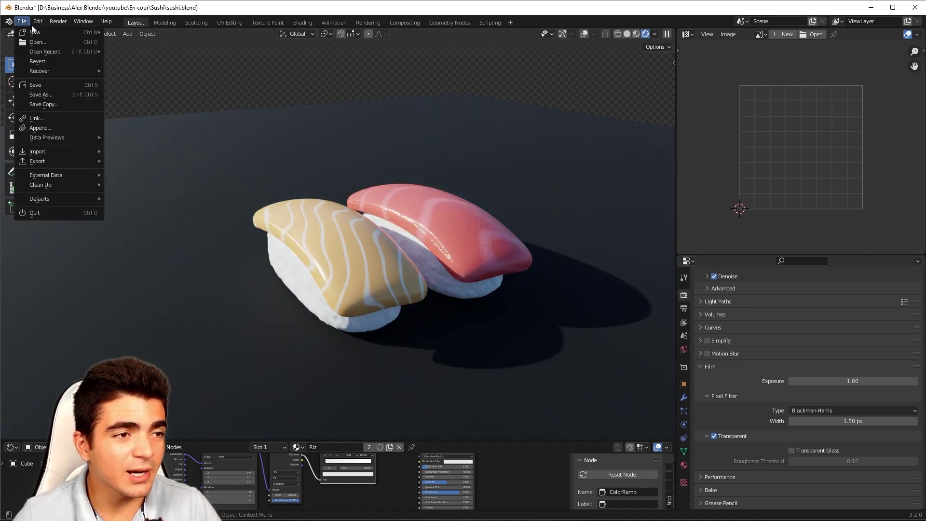
{"action": "mouse_move", "coordinate": [39, 31]}
{"action": "left_click", "coordinate": [130, 31]}
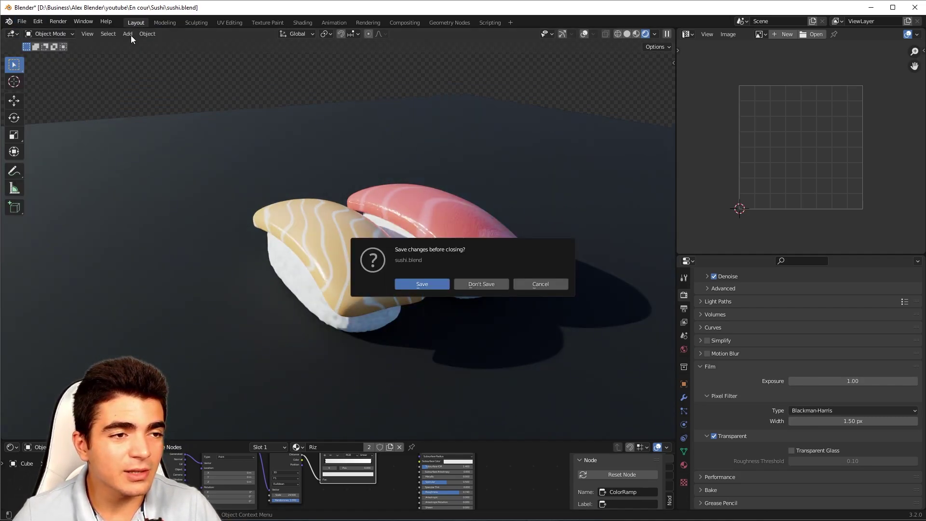
{"action": "left_click", "coordinate": [476, 286]}
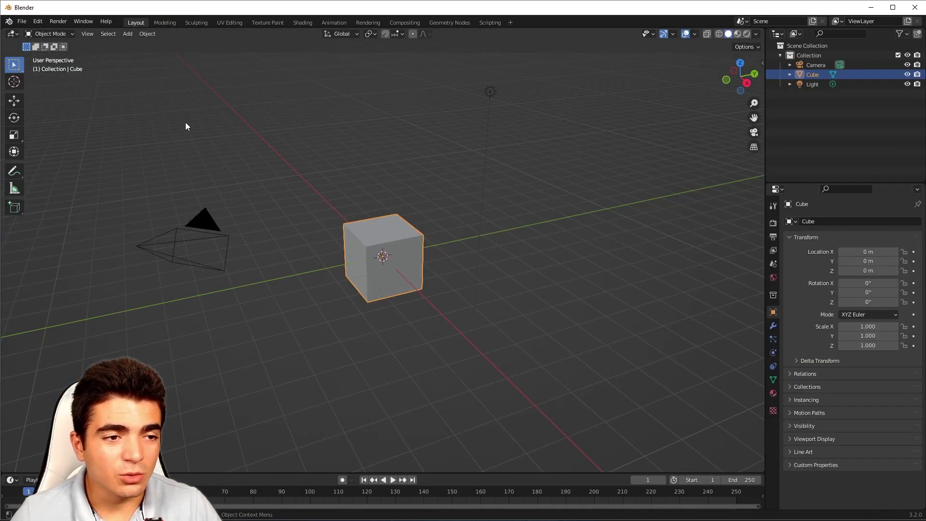
Step: Delete the default camera and light from the scene, keeping only the cube
{"action": "left_click_drag", "start_coordinate": [135, 80], "coordinate": [250, 299]}
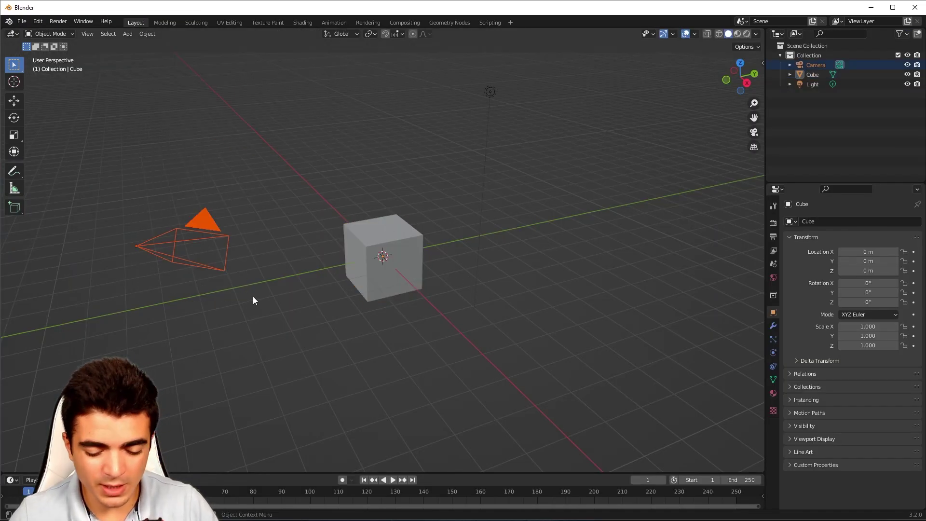
{"action": "key", "text": "Delete"}
{"action": "left_click_drag", "start_coordinate": [459, 94], "coordinate": [618, 158]}
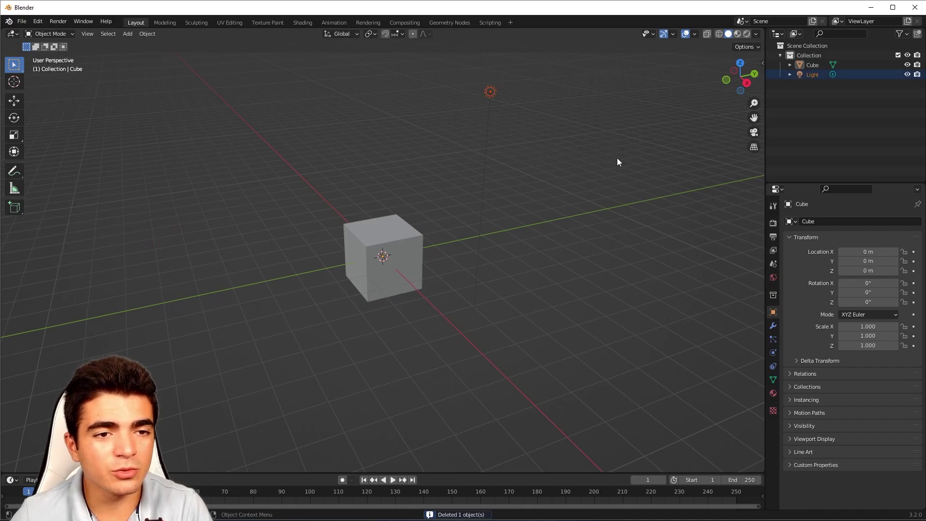
{"action": "key", "text": "Delete"}
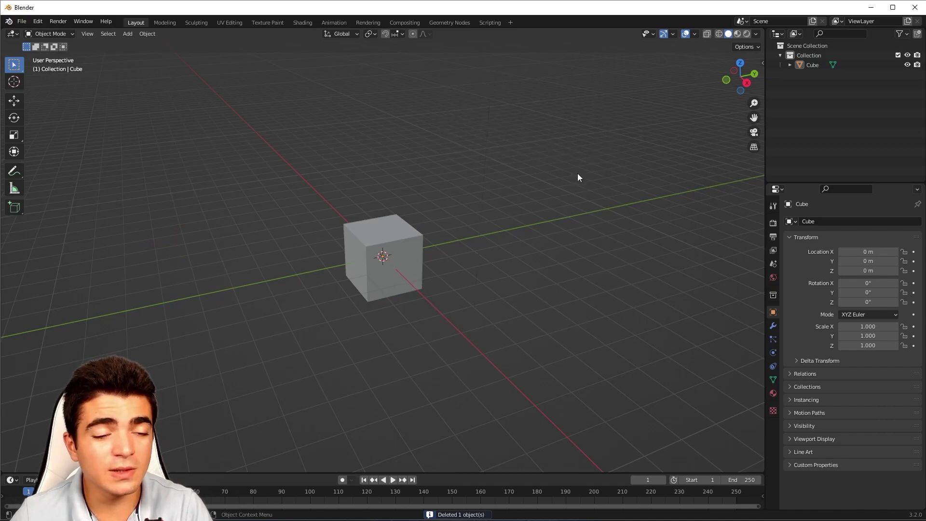
Step: Select the default cube and enter Edit Mode on it
{"action": "left_click", "coordinate": [384, 234]}
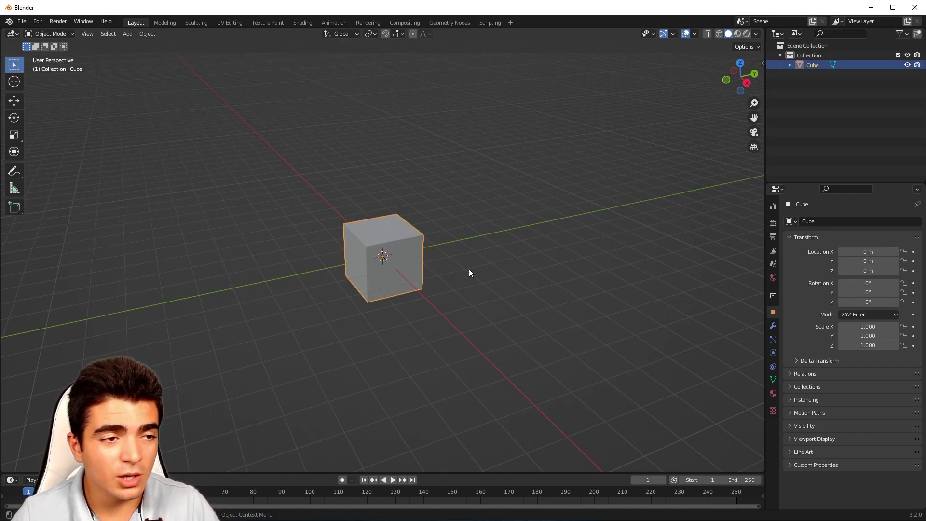
{"action": "left_click", "coordinate": [63, 34]}
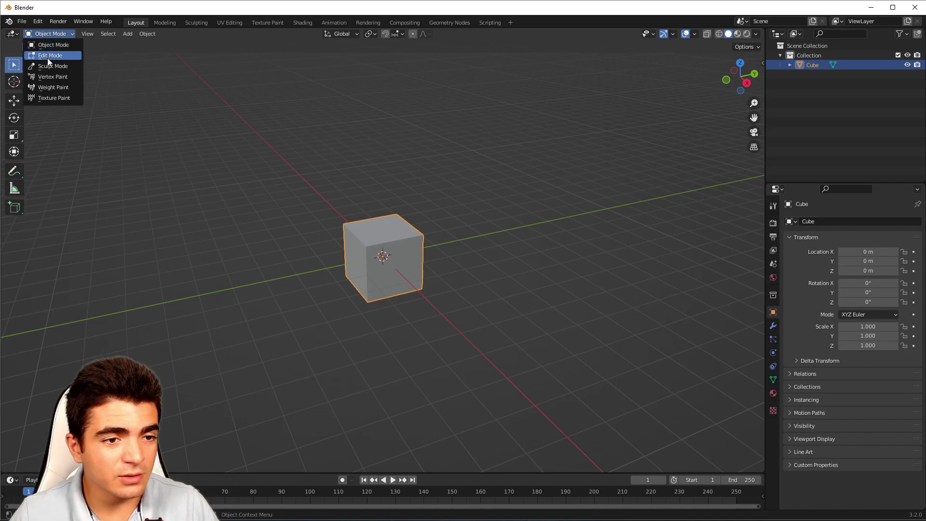
{"action": "left_click", "coordinate": [48, 59]}
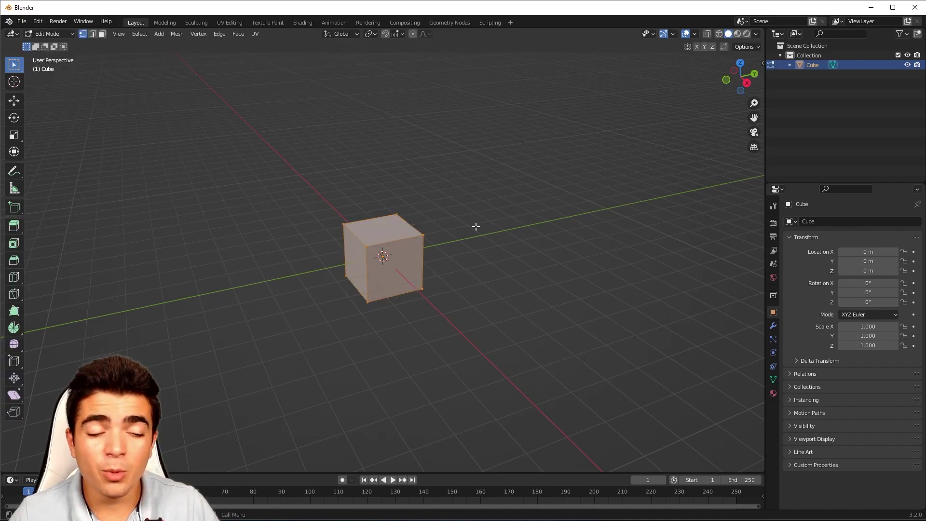
Step: Scale the whole cube mesh up along the global Y axis to make an elongated block
{"action": "middle_click_drag", "start_coordinate": [491, 241], "coordinate": [456, 245]}
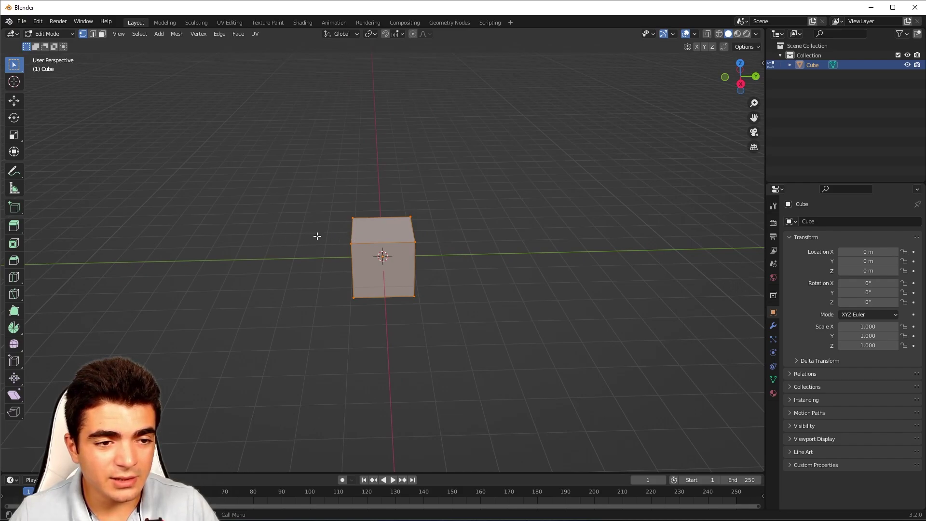
{"action": "middle_click_drag", "start_coordinate": [284, 226], "coordinate": [331, 225]}
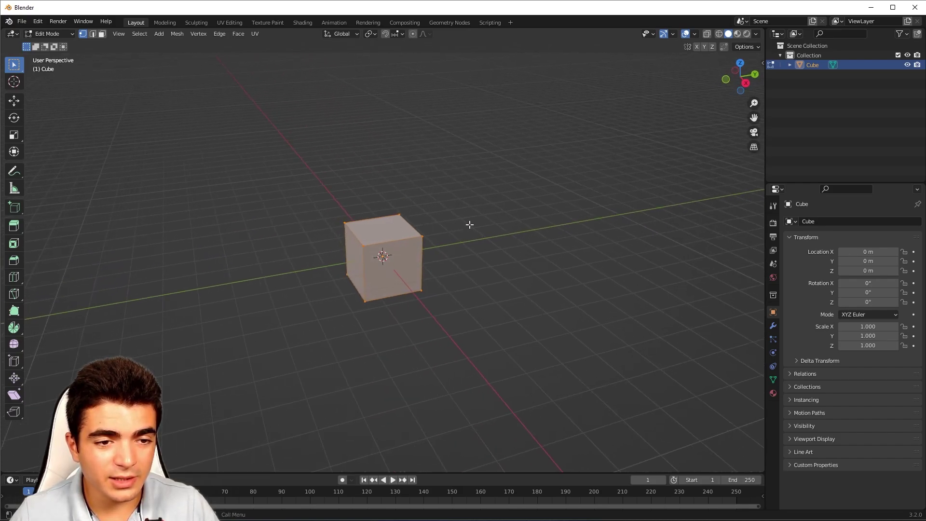
{"action": "scroll", "coordinate": [517, 224], "scroll_direction": "up", "scroll_amount": 2}
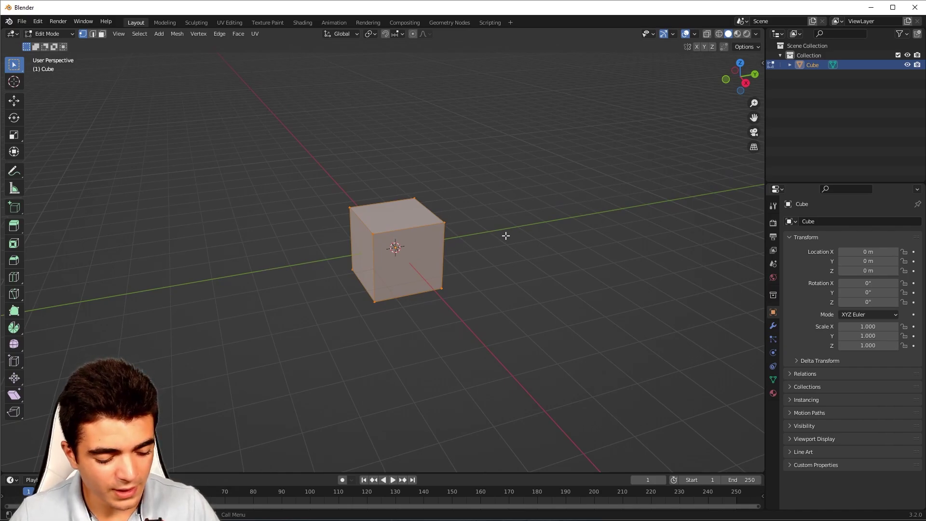
{"action": "key", "text": "s"}
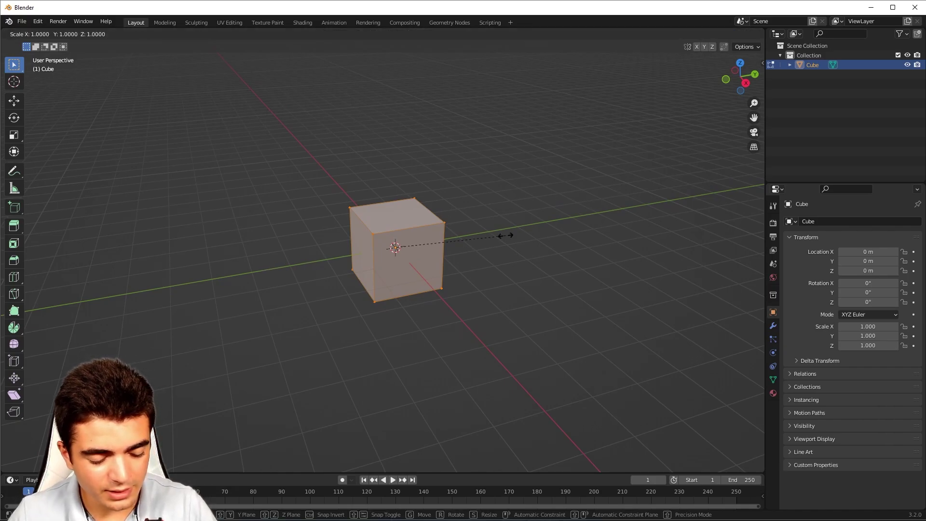
{"action": "key", "text": "y"}
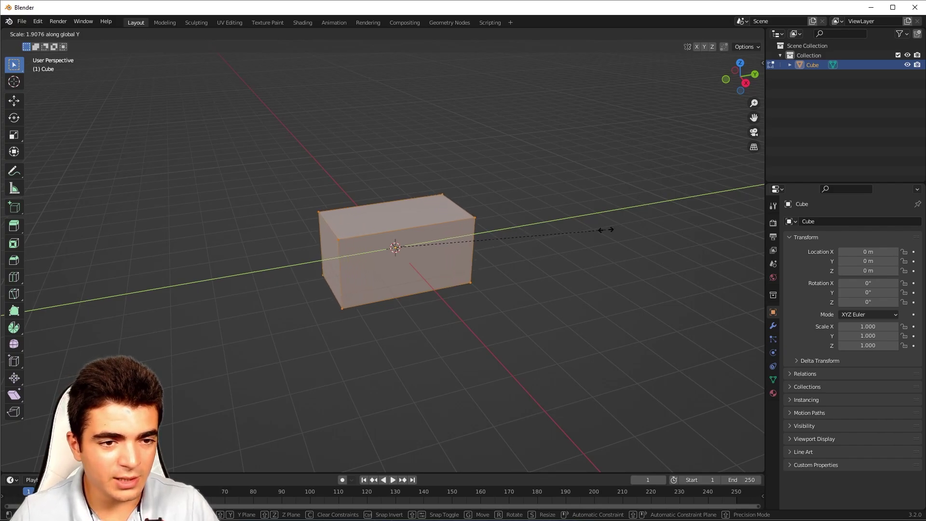
{"action": "left_click", "coordinate": [668, 221]}
{"action": "scroll", "coordinate": [478, 193], "scroll_direction": "up", "scroll_amount": 2}
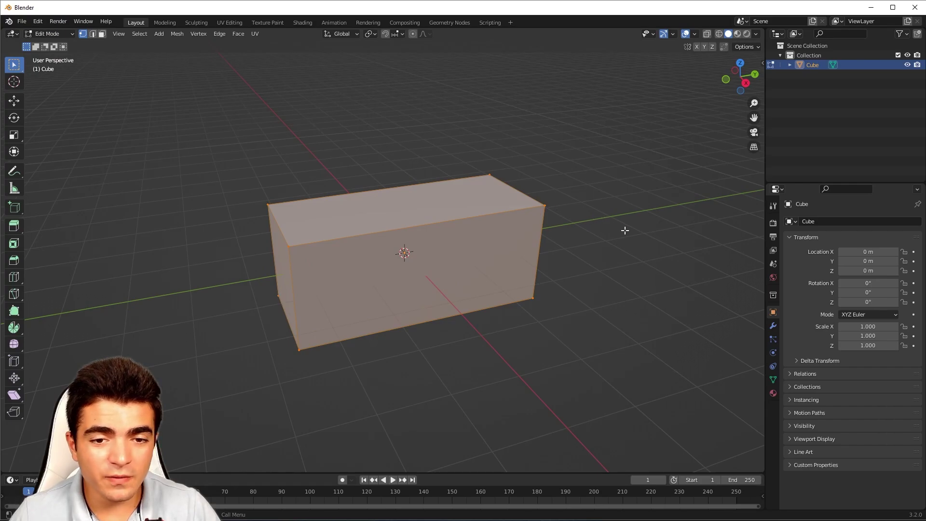
Step: Add a Subdivision Surface modifier to the elongated cube
{"action": "left_click", "coordinate": [773, 326]}
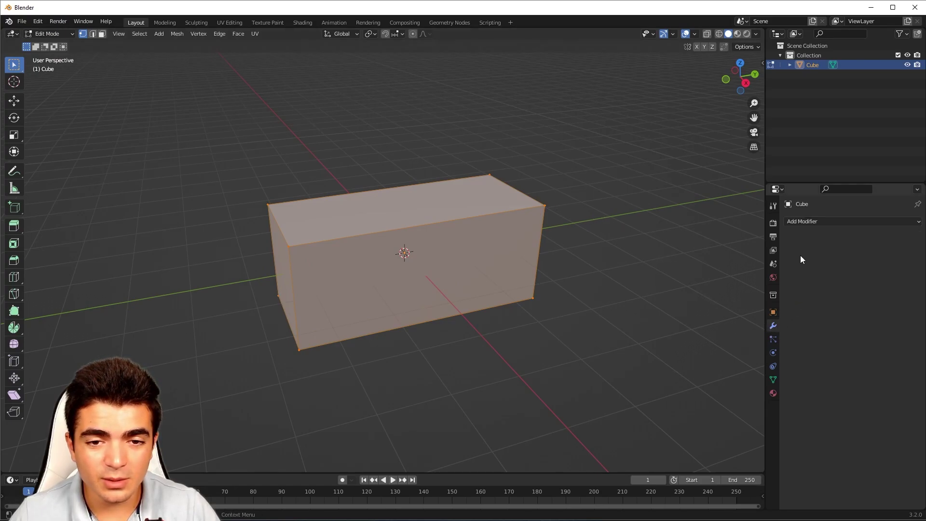
{"action": "left_click", "coordinate": [806, 221]}
{"action": "key", "text": "Escape"}
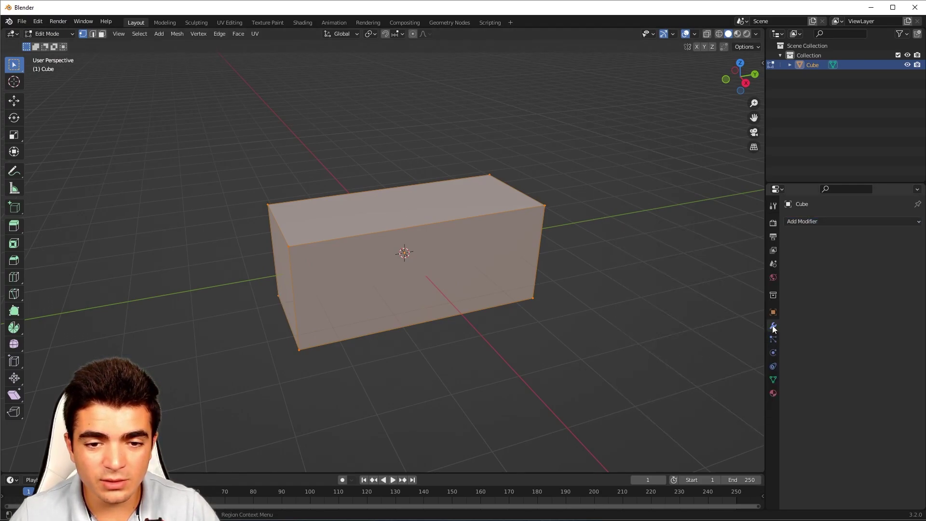
{"action": "left_click", "coordinate": [815, 221]}
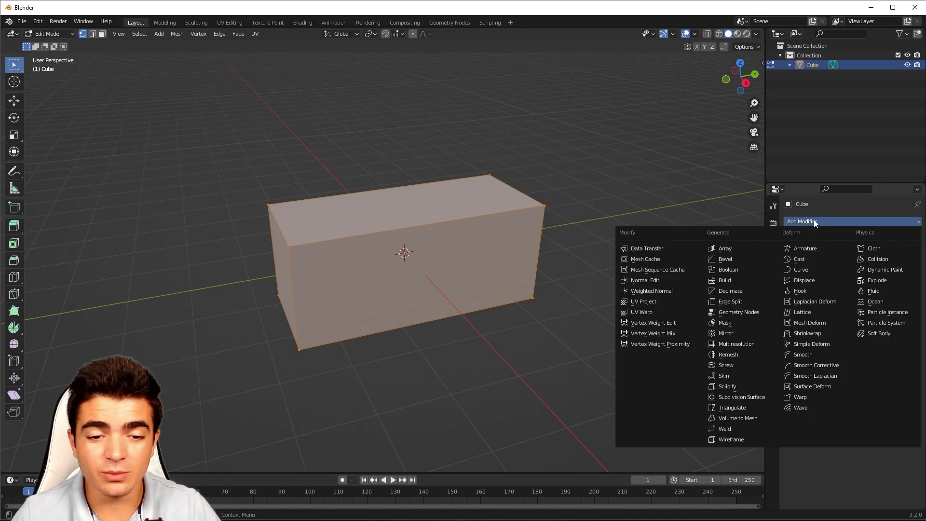
{"action": "left_click", "coordinate": [744, 398]}
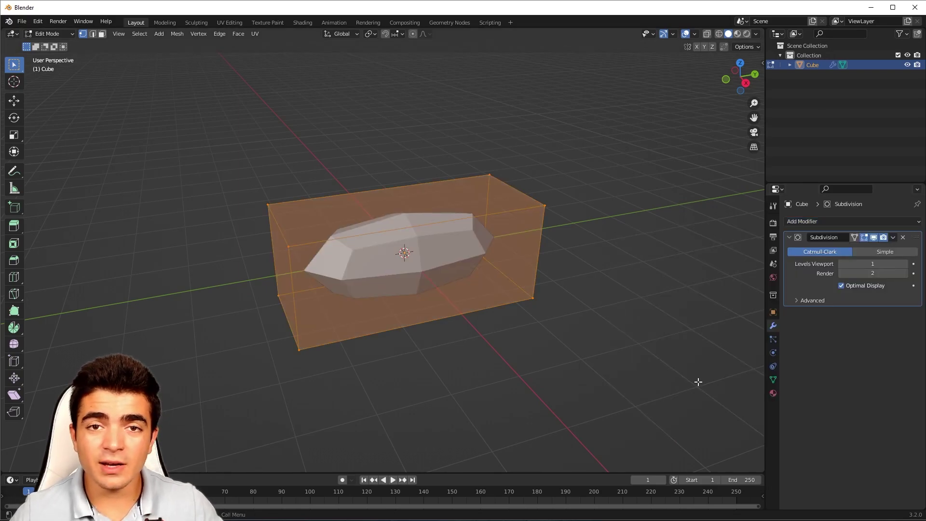
{"action": "scroll", "coordinate": [405, 272], "scroll_direction": "up", "scroll_amount": 2}
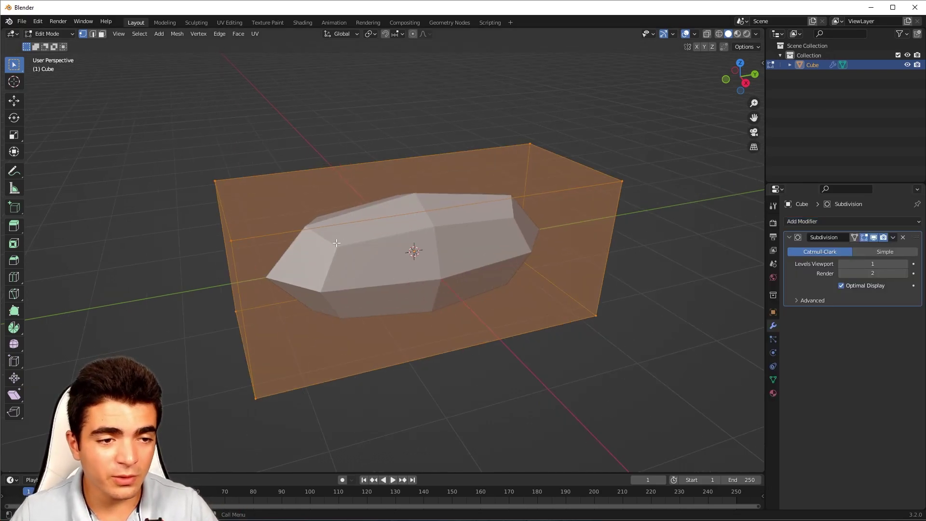
{"action": "middle_click_drag", "start_coordinate": [324, 278], "coordinate": [405, 285]}
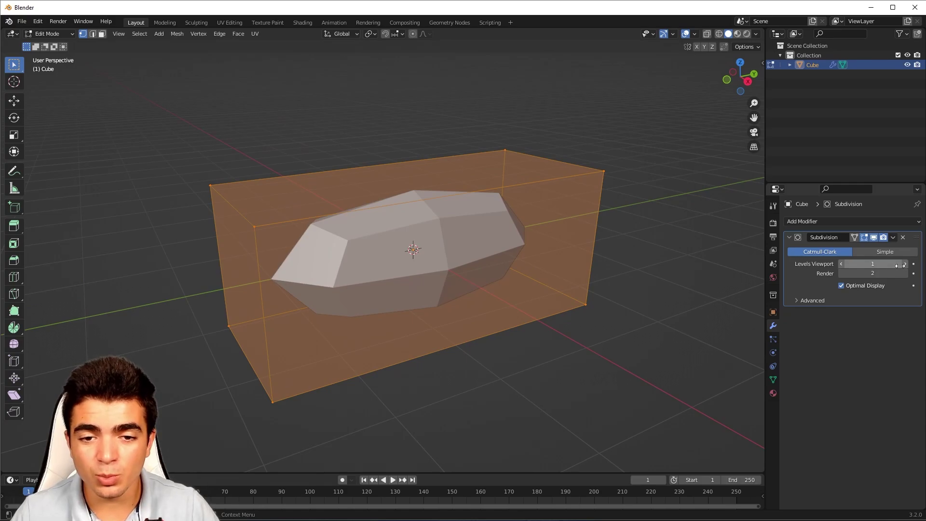
Step: Set the Subdivision modifier's viewport levels to 4
{"action": "left_click_drag", "start_coordinate": [900, 265], "coordinate": [919, 266]}
{"action": "middle_click_drag", "start_coordinate": [317, 275], "coordinate": [338, 263]}
{"action": "scroll", "coordinate": [351, 250], "scroll_direction": "up", "scroll_amount": 5}
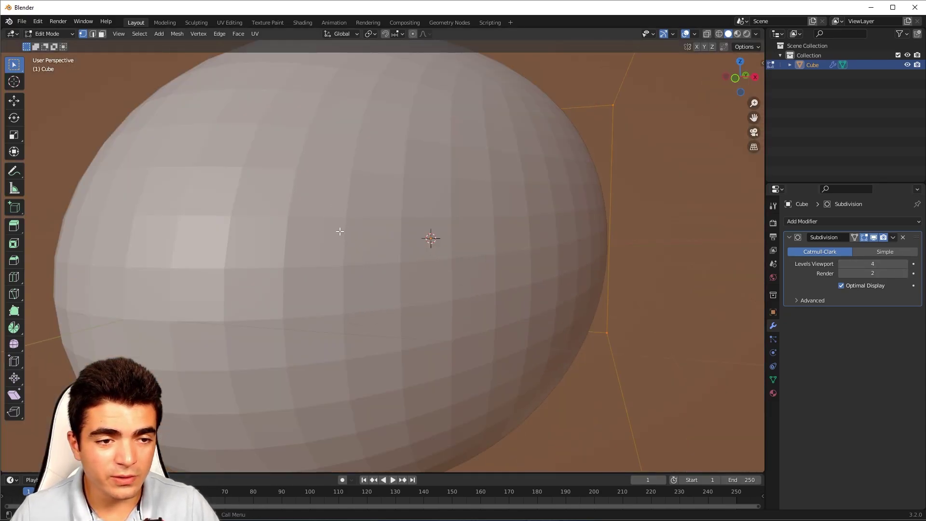
{"action": "scroll", "coordinate": [447, 279], "scroll_direction": "down", "scroll_amount": 5}
{"action": "middle_click_drag", "start_coordinate": [447, 279], "coordinate": [395, 238]}
{"action": "scroll", "coordinate": [475, 297], "scroll_direction": "down", "scroll_amount": 2}
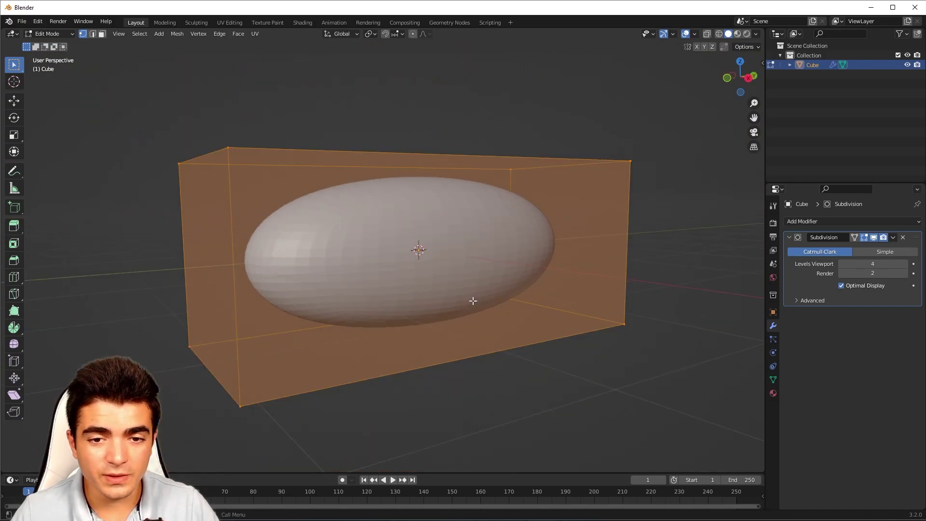
{"action": "middle_click_drag", "start_coordinate": [472, 300], "coordinate": [480, 309]}
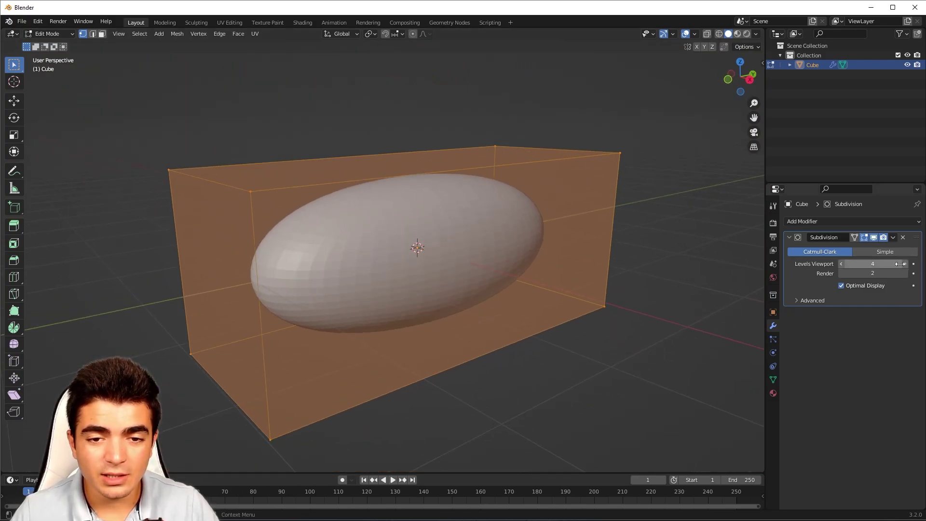
Step: Set the Subdivision modifier's render levels to 4
{"action": "left_click", "coordinate": [868, 273]}
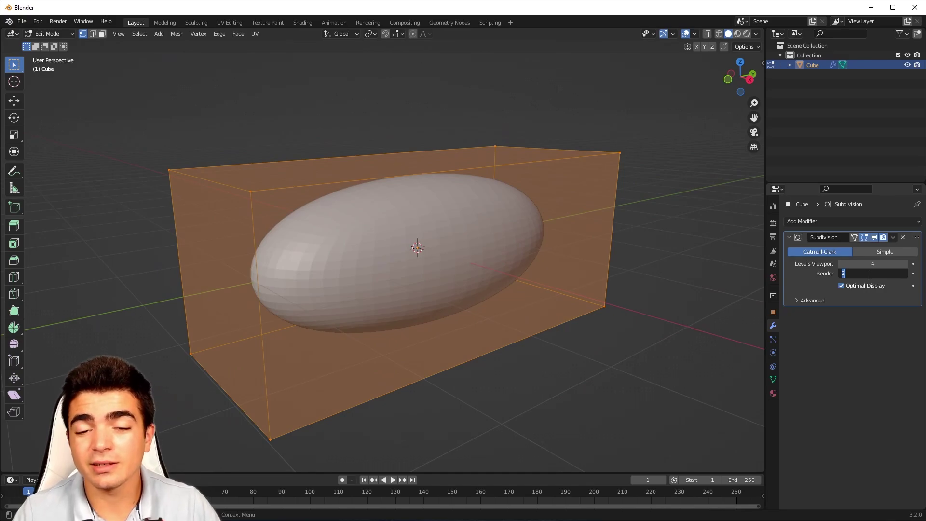
{"action": "type", "text": "4"}
{"action": "key", "text": "Return"}
{"action": "scroll", "coordinate": [567, 339], "scroll_direction": "down", "scroll_amount": 1}
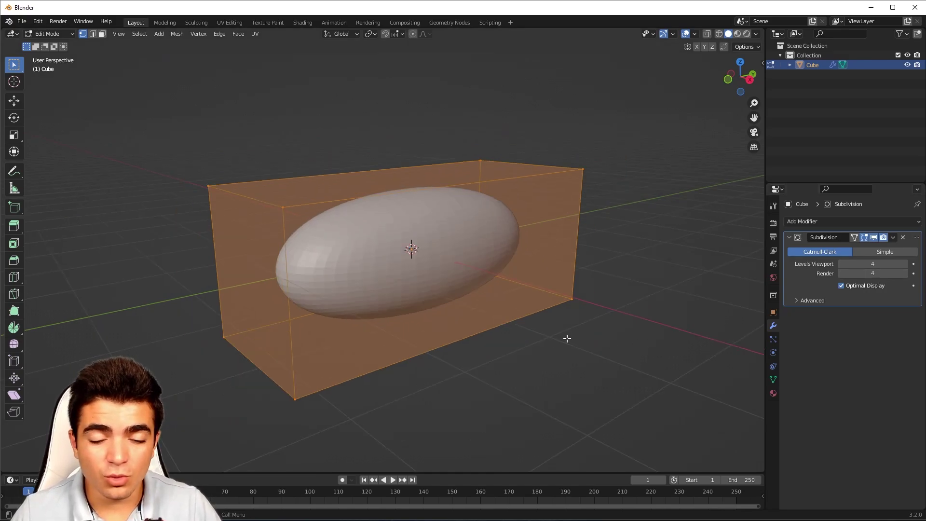
{"action": "middle_click_drag", "start_coordinate": [567, 339], "coordinate": [563, 329]}
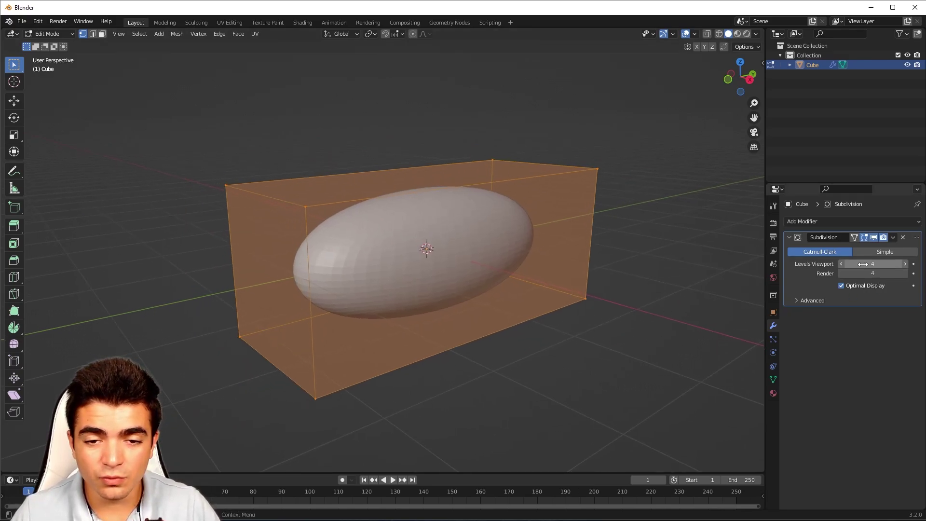
Step: Add a horizontal loop cut around the block, centred at mid-height without any edge slide
{"action": "middle_click_drag", "start_coordinate": [562, 252], "coordinate": [356, 239]}
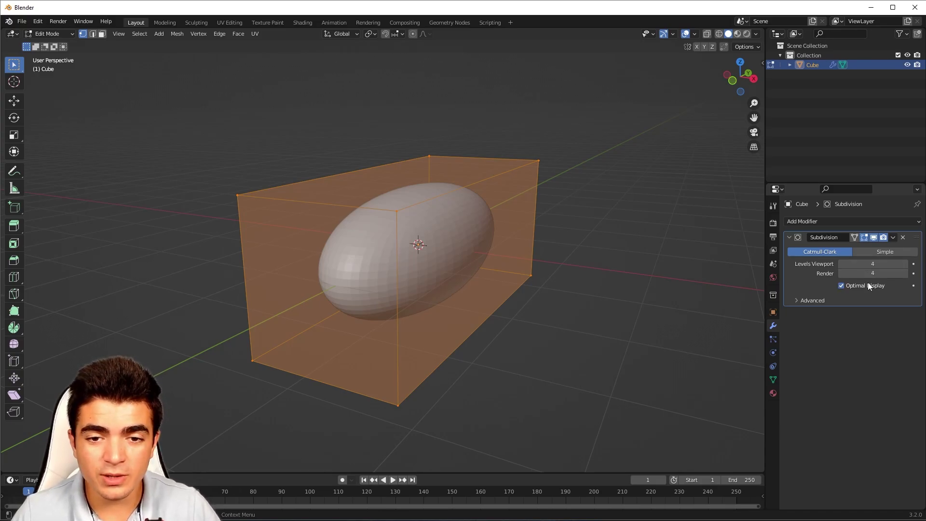
{"action": "middle_click_drag", "start_coordinate": [338, 266], "coordinate": [469, 234]}
{"action": "middle_click_drag", "start_coordinate": [223, 235], "coordinate": [306, 270]}
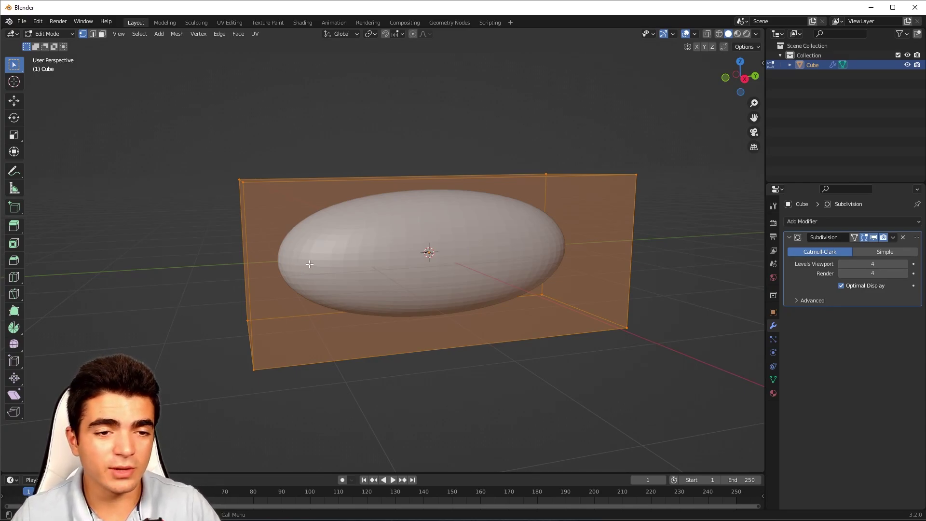
{"action": "middle_click_drag", "start_coordinate": [309, 264], "coordinate": [339, 279]}
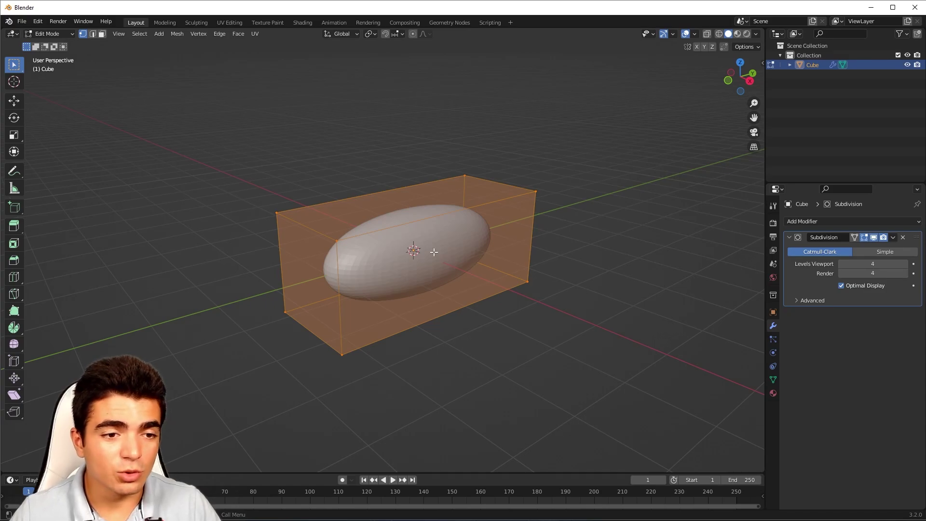
{"action": "scroll", "coordinate": [458, 265], "scroll_direction": "up", "scroll_amount": 2}
{"action": "scroll", "coordinate": [479, 278], "scroll_direction": "down", "scroll_amount": 1}
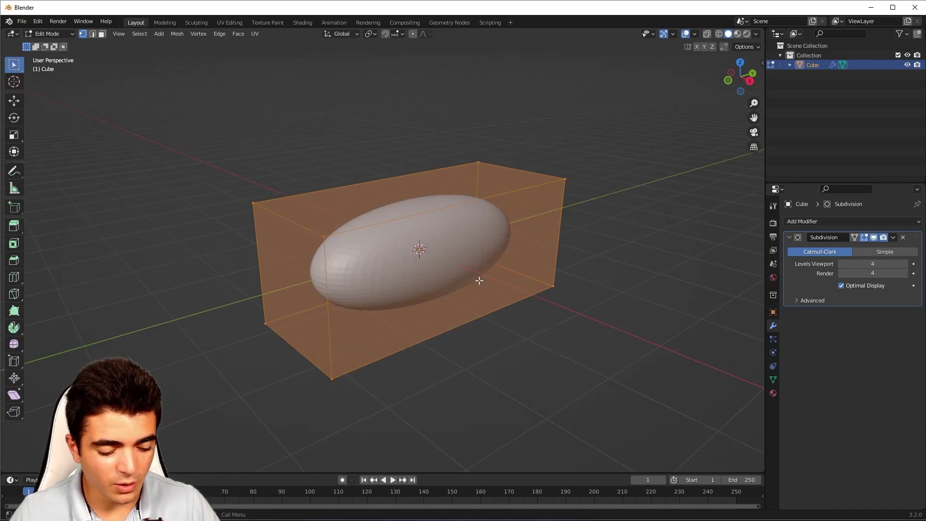
{"action": "key", "text": "ctrl+r"}
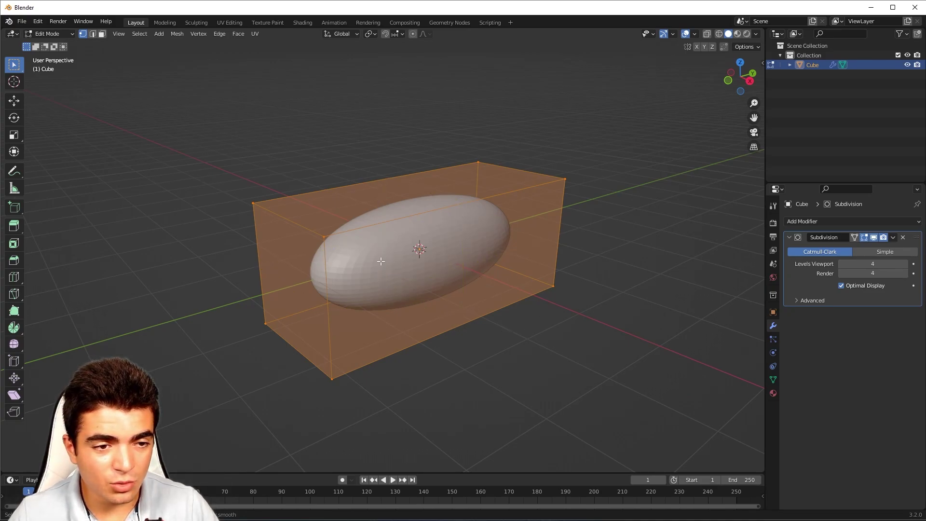
{"action": "left_click", "coordinate": [307, 261]}
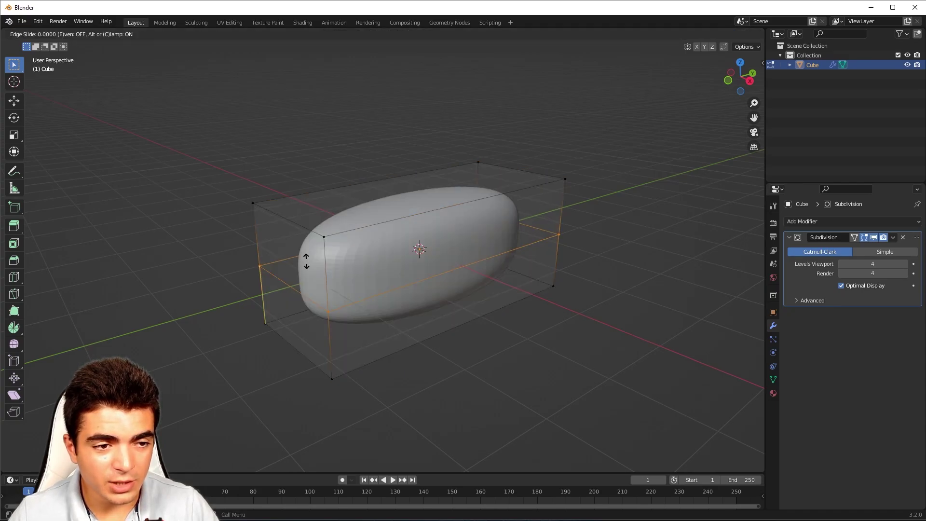
{"action": "right_click", "coordinate": [306, 261]}
Step: Add a vertical loop cut crosswise around the block, close to the middle of its length
{"action": "middle_click_drag", "start_coordinate": [420, 280], "coordinate": [254, 257]}
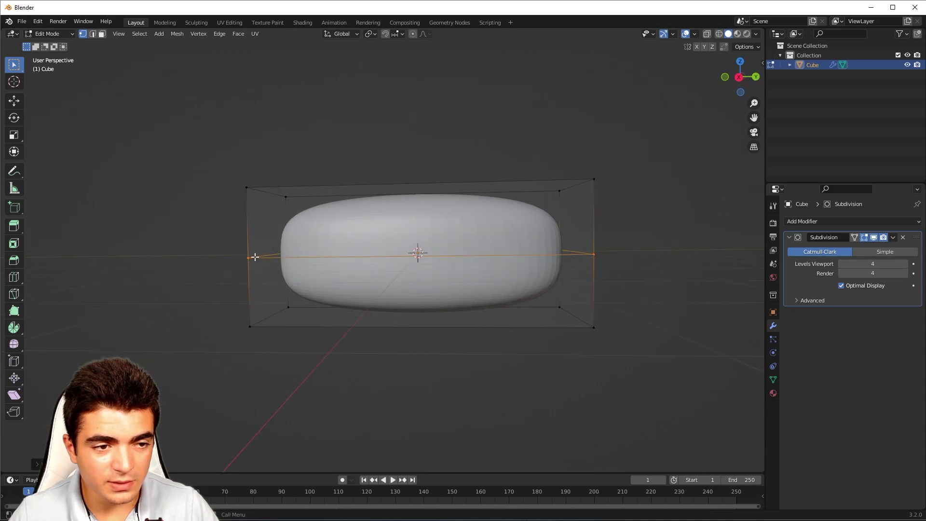
{"action": "middle_click_drag", "start_coordinate": [563, 257], "coordinate": [376, 281]}
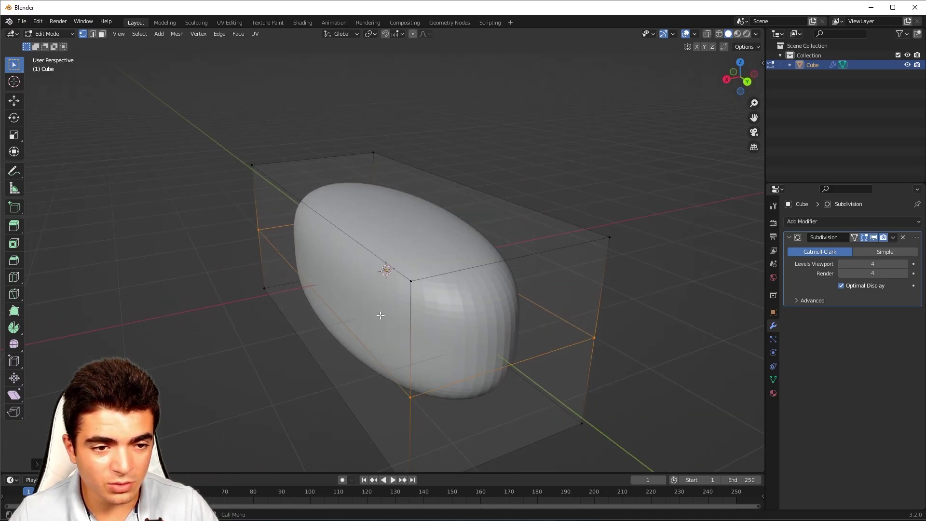
{"action": "middle_click_drag", "start_coordinate": [517, 306], "coordinate": [337, 271]}
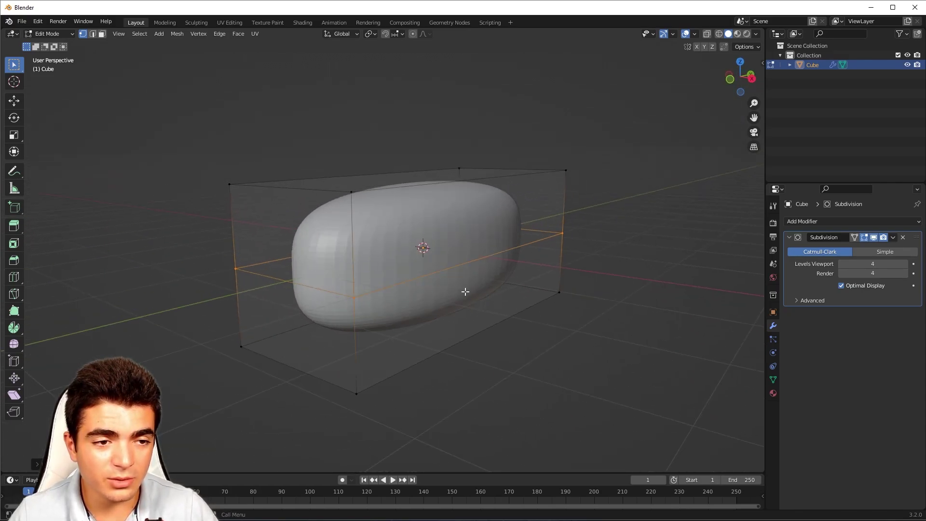
{"action": "middle_click_drag", "start_coordinate": [440, 307], "coordinate": [493, 319]}
{"action": "key", "text": "ctrl+z"}
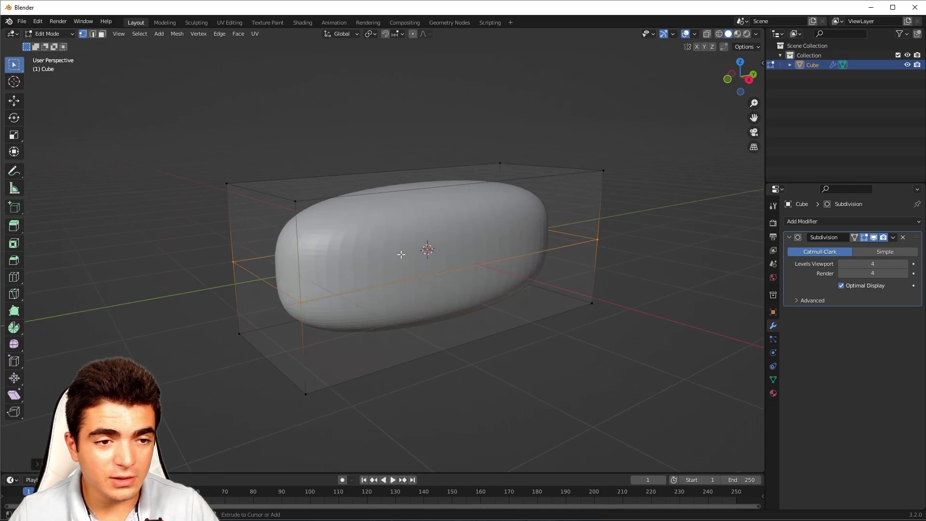
{"action": "key", "text": "ctrl+r"}
{"action": "left_click", "coordinate": [494, 335]}
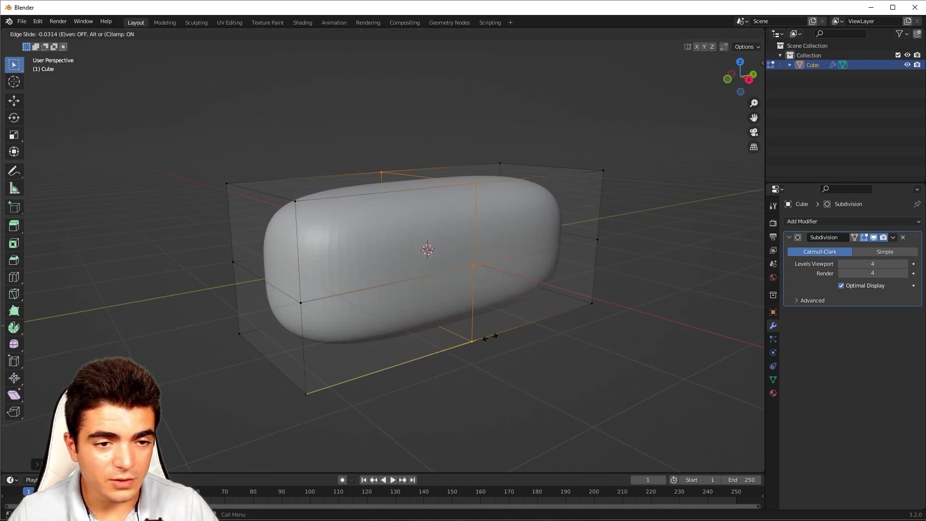
{"action": "left_click", "coordinate": [467, 337]}
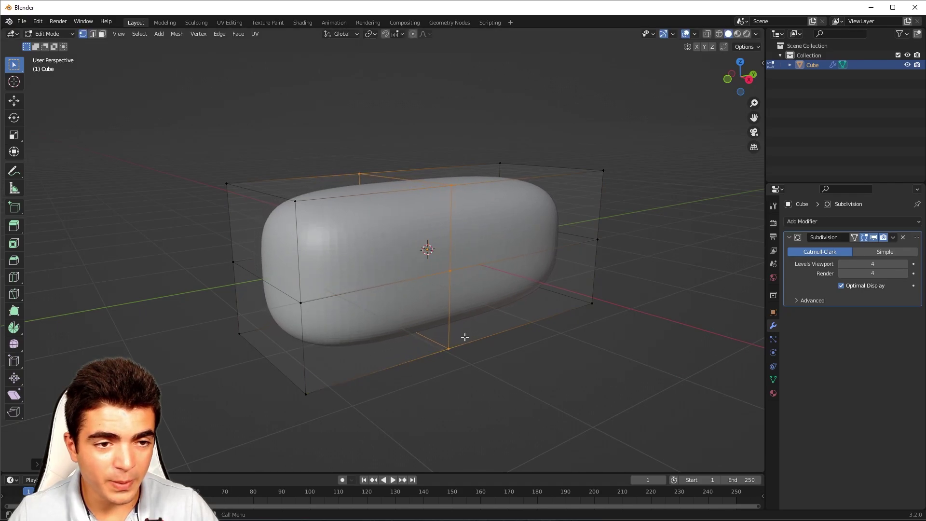
Step: Move the crosswise edge loop about 0.27 m along the global Y axis, towards the block's centre
{"action": "middle_click_drag", "start_coordinate": [463, 337], "coordinate": [418, 325]}
{"action": "key", "text": "g"}
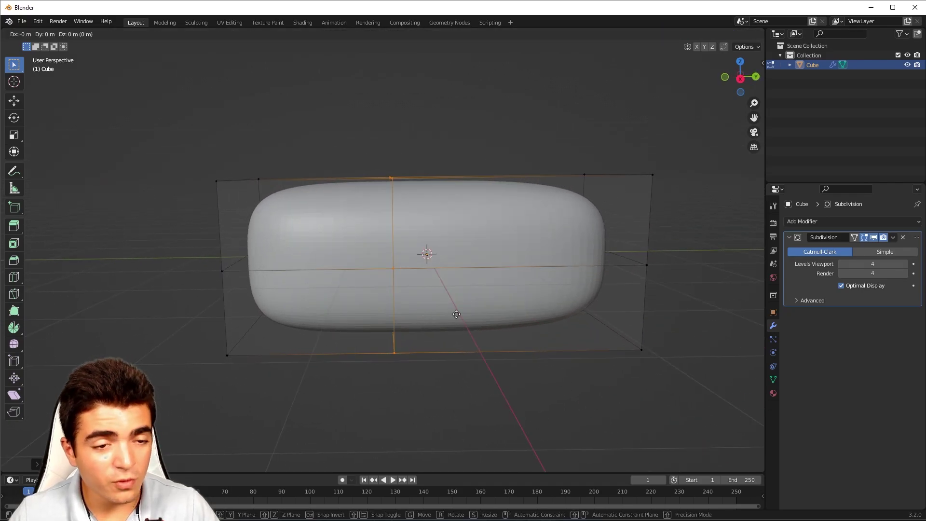
{"action": "key", "text": "y"}
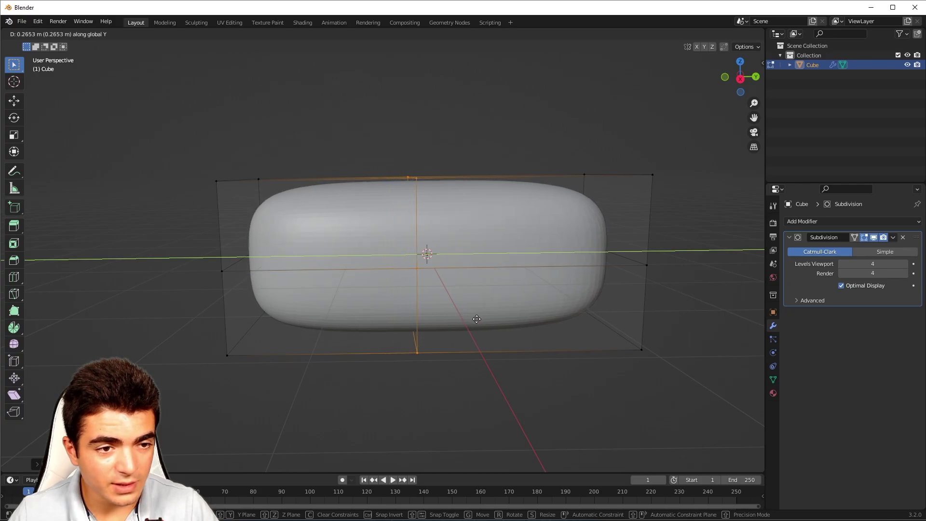
{"action": "left_click", "coordinate": [476, 319]}
Step: Add a vertical loop cut running lengthwise around the block, slid slightly off the middle of its width
{"action": "middle_click_drag", "start_coordinate": [476, 319], "coordinate": [413, 284]}
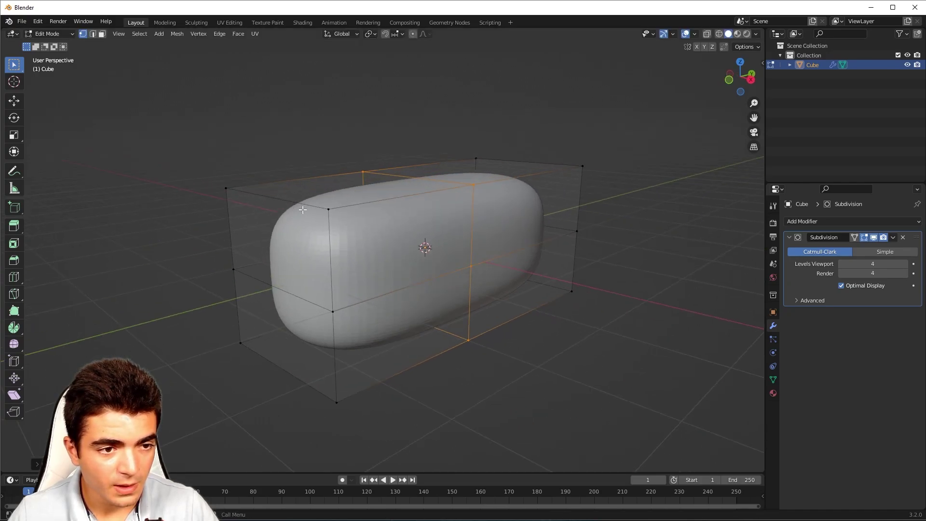
{"action": "middle_click_drag", "start_coordinate": [297, 284], "coordinate": [563, 195]}
{"action": "middle_click_drag", "start_coordinate": [605, 268], "coordinate": [511, 344]}
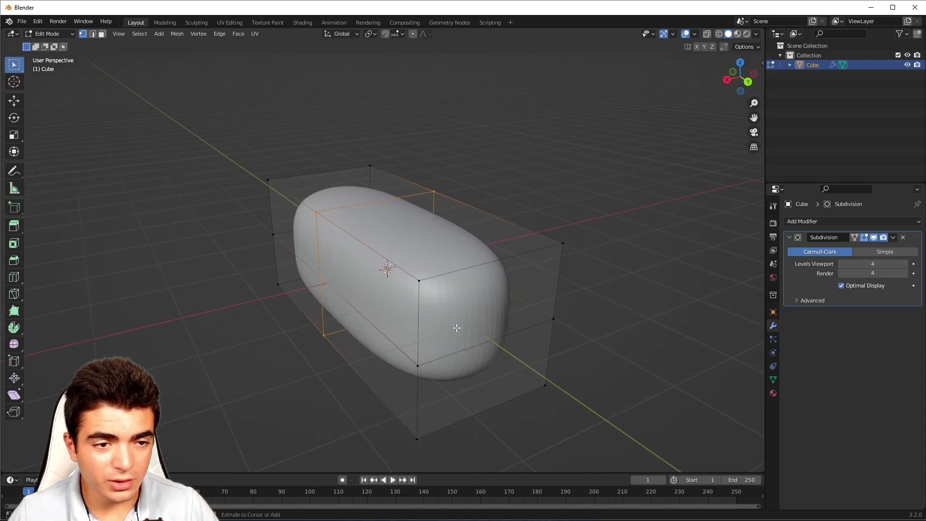
{"action": "key", "text": "ctrl+r"}
{"action": "left_click", "coordinate": [508, 349]}
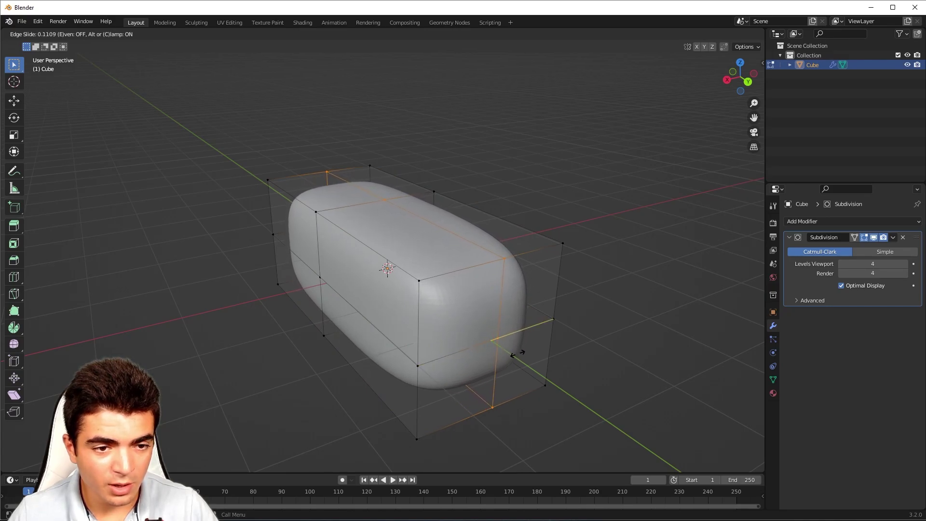
{"action": "left_click", "coordinate": [512, 350]}
Step: Return to Object Mode and apply Shade Smooth to the rounded block
{"action": "middle_click_drag", "start_coordinate": [513, 351], "coordinate": [455, 287]}
{"action": "scroll", "coordinate": [548, 323], "scroll_direction": "up", "scroll_amount": 3}
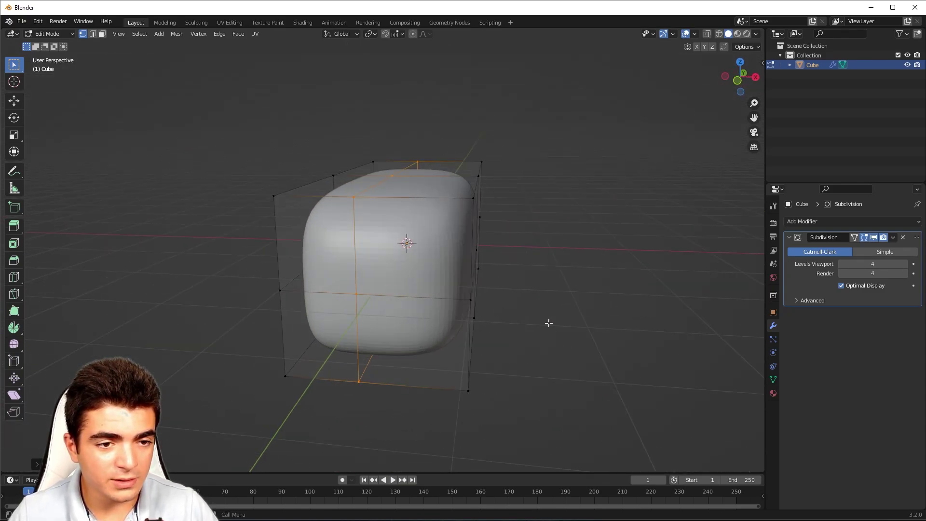
{"action": "middle_click_drag", "start_coordinate": [548, 323], "coordinate": [299, 296]}
{"action": "scroll", "coordinate": [384, 295], "scroll_direction": "down", "scroll_amount": 2}
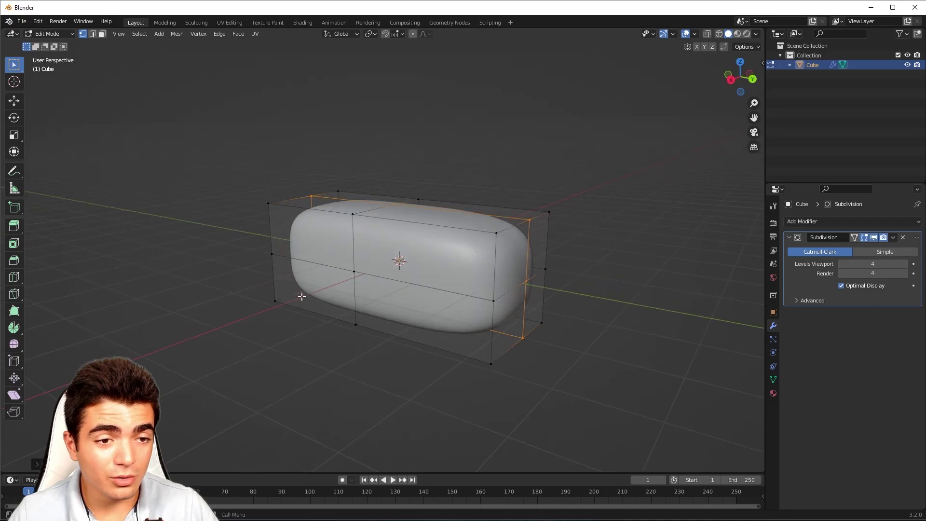
{"action": "left_click", "coordinate": [51, 34]}
{"action": "left_click", "coordinate": [48, 48]}
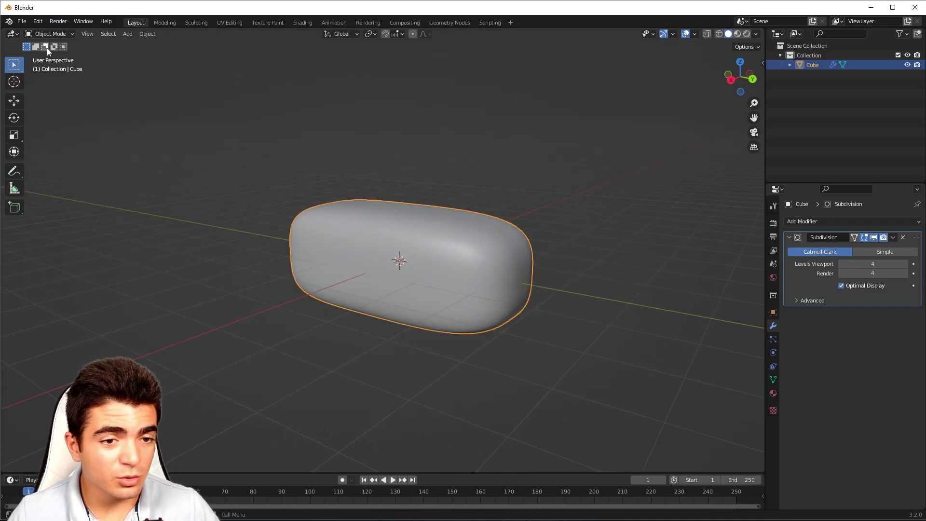
{"action": "right_click", "coordinate": [432, 248]}
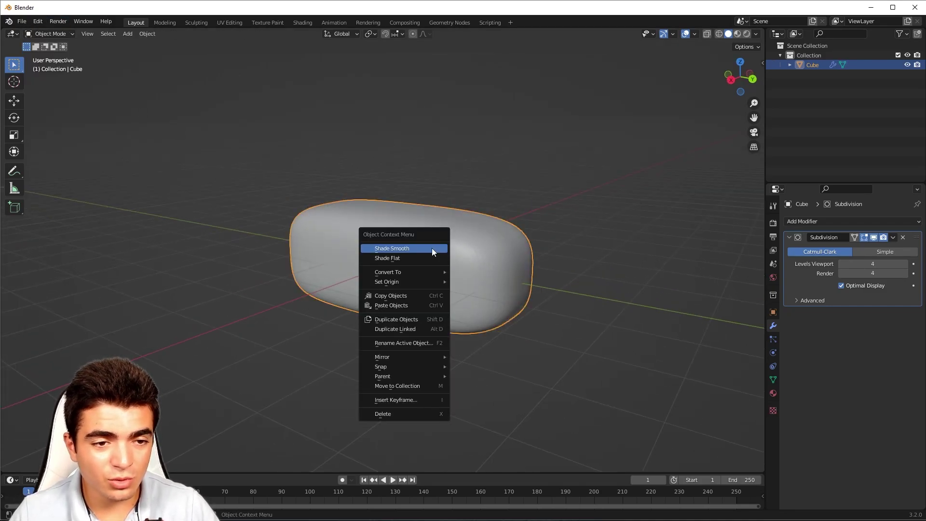
{"action": "left_click", "coordinate": [398, 249]}
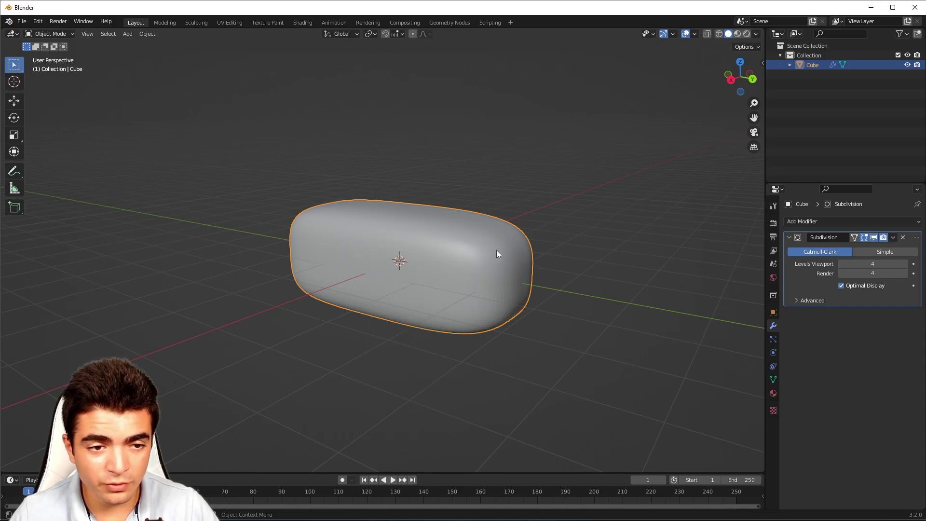
{"action": "scroll", "coordinate": [502, 256], "scroll_direction": "up", "scroll_amount": 6}
{"action": "middle_click_drag", "start_coordinate": [476, 263], "coordinate": [373, 179]}
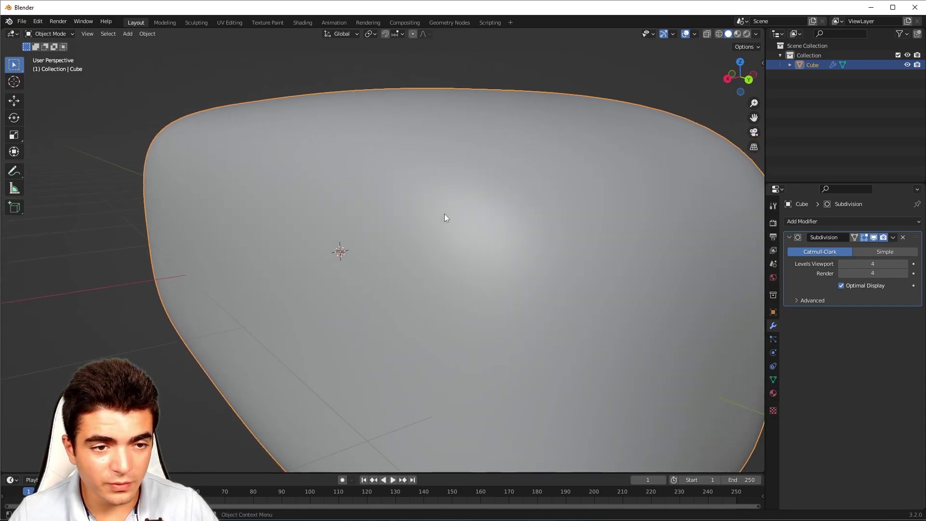
Step: Switch the block to flat shading for comparison and restore Shade Smooth
{"action": "scroll", "coordinate": [398, 251], "scroll_direction": "down", "scroll_amount": 5}
{"action": "right_click", "coordinate": [381, 243]}
{"action": "left_click", "coordinate": [377, 259]}
{"action": "scroll", "coordinate": [417, 268], "scroll_direction": "up", "scroll_amount": 6}
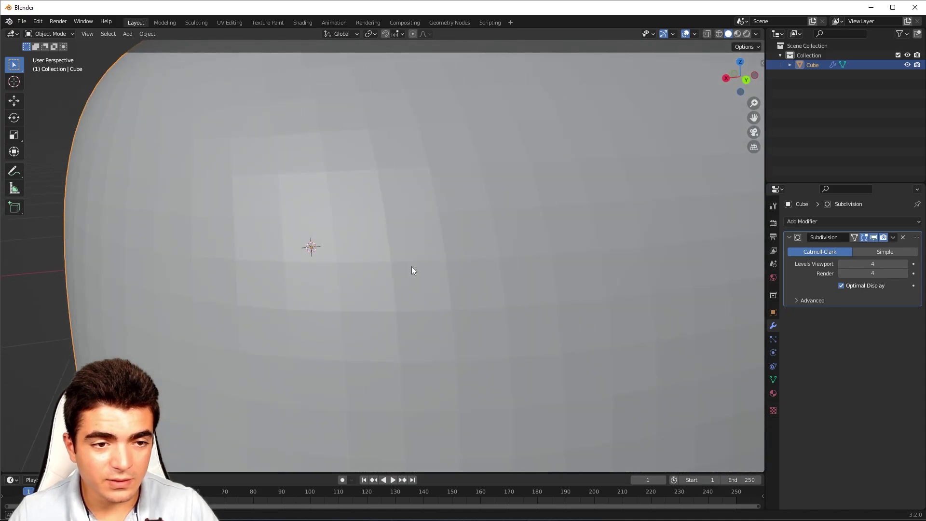
{"action": "scroll", "coordinate": [412, 270], "scroll_direction": "down", "scroll_amount": 5}
{"action": "right_click", "coordinate": [354, 245]}
{"action": "left_click", "coordinate": [356, 241]}
{"action": "scroll", "coordinate": [273, 227], "scroll_direction": "down", "scroll_amount": 3}
{"action": "middle_click_drag", "start_coordinate": [418, 213], "coordinate": [634, 293]}
Step: In Edit Mode, select one upper corner vertex at the block's far end and enable proportional editing
{"action": "key", "text": "Tab"}
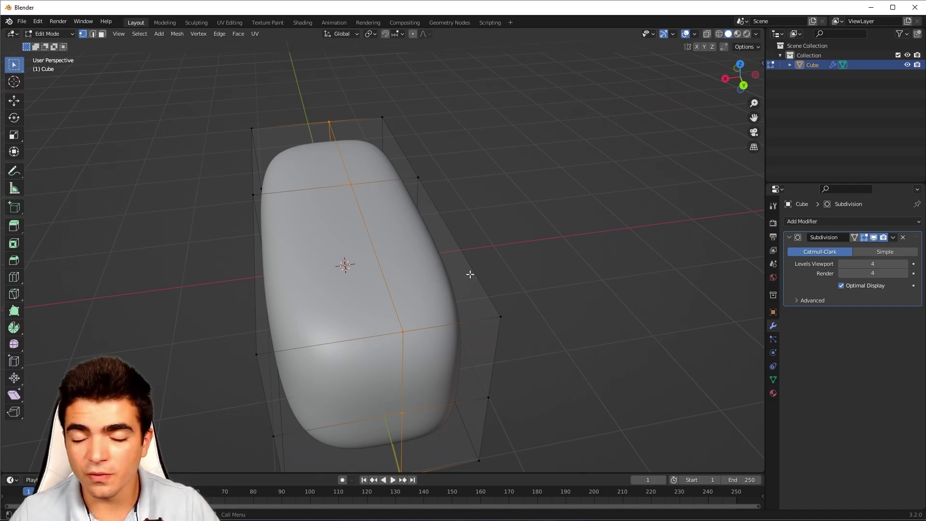
{"action": "scroll", "coordinate": [470, 274], "scroll_direction": "down", "scroll_amount": 5}
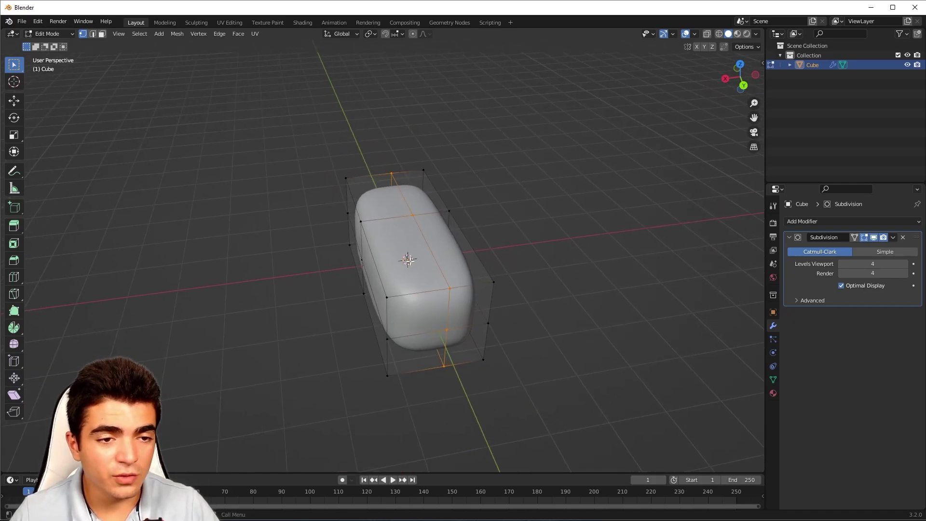
{"action": "left_click", "coordinate": [428, 156], "text": "alt"}
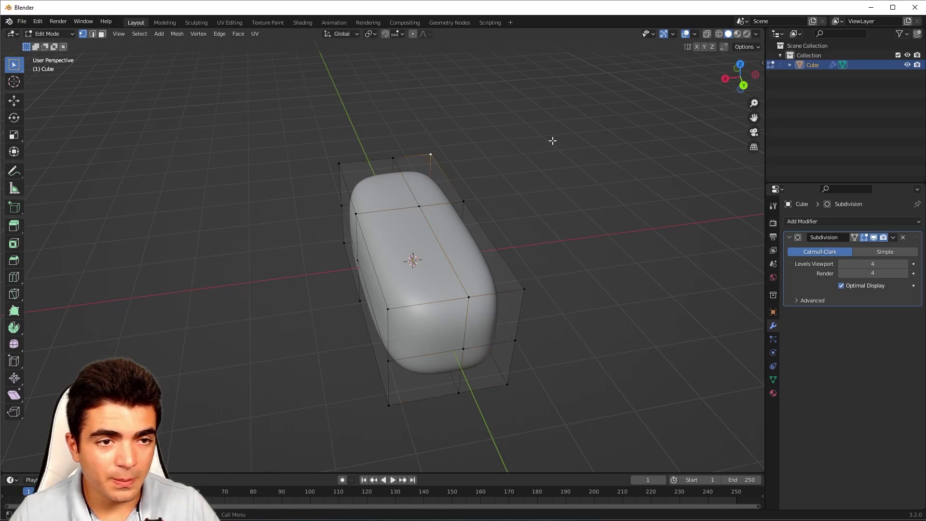
{"action": "left_click", "coordinate": [412, 35]}
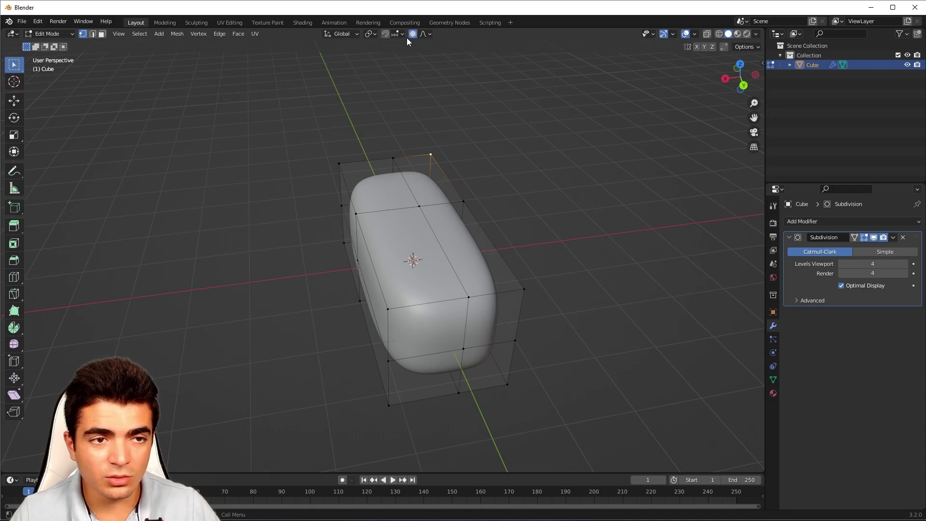
{"action": "middle_click_drag", "start_coordinate": [455, 70], "coordinate": [470, 190]}
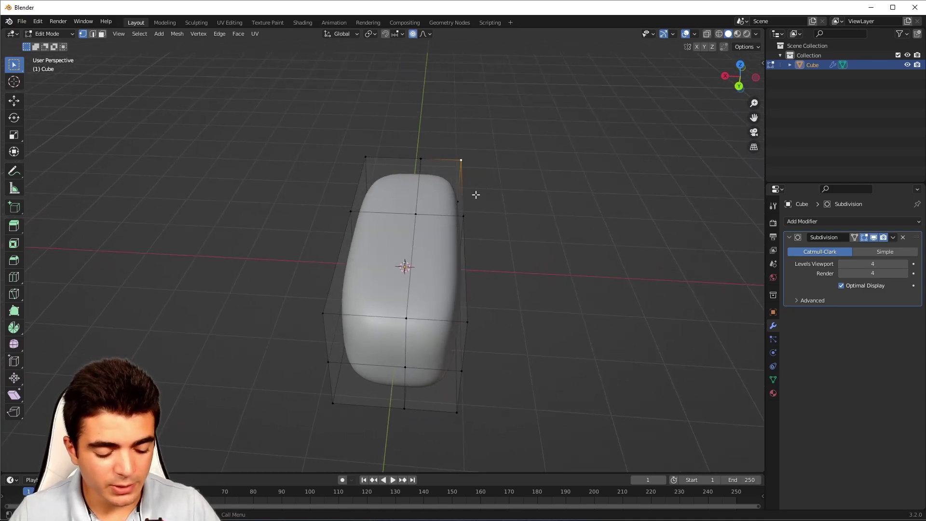
{"action": "key", "text": "g"}
{"action": "scroll", "coordinate": [475, 198], "scroll_direction": "down", "scroll_amount": 15}
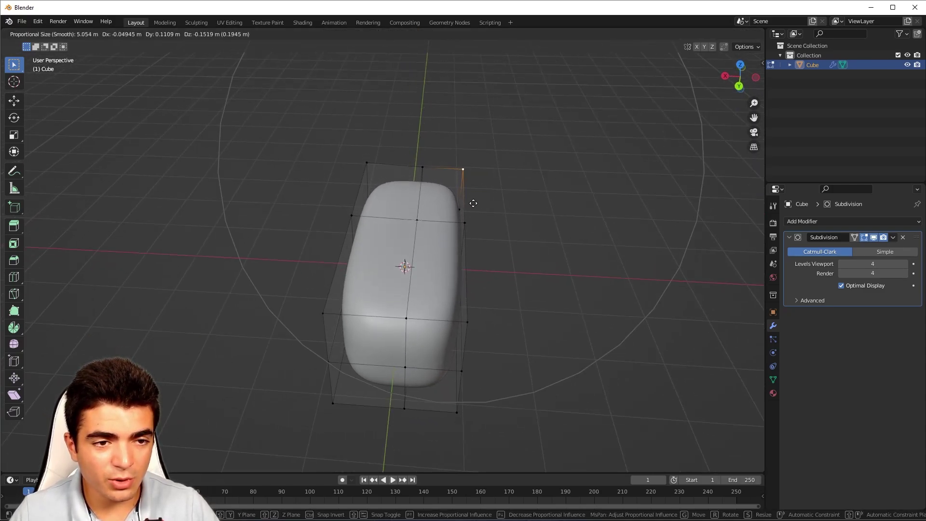
{"action": "scroll", "coordinate": [483, 202], "scroll_direction": "up", "scroll_amount": 11}
{"action": "scroll", "coordinate": [482, 193], "scroll_direction": "down", "scroll_amount": 9}
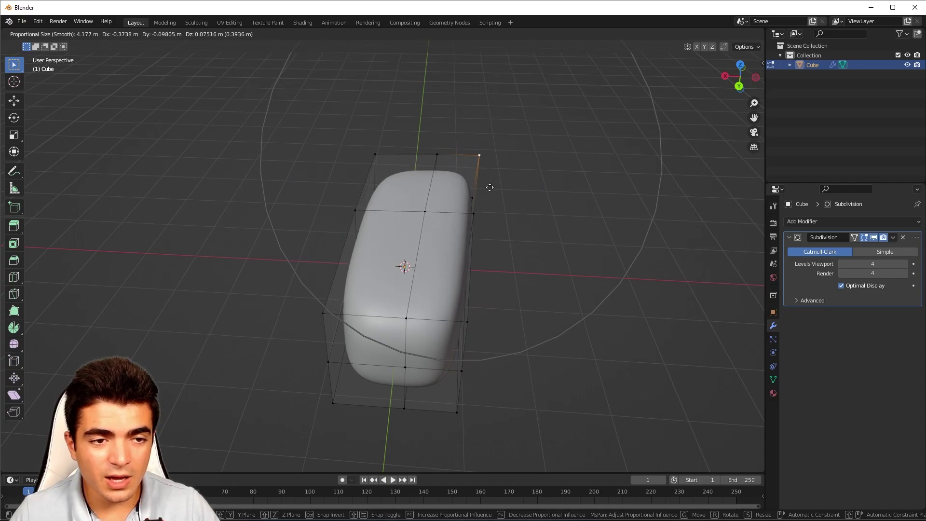
{"action": "key", "text": "Escape"}
Step: Lower the two upper corner vertices of that end slightly, using a proportional editing radius of about 1.95 m
{"action": "middle_click_drag", "start_coordinate": [504, 217], "coordinate": [394, 208]}
{"action": "key", "text": "g"}
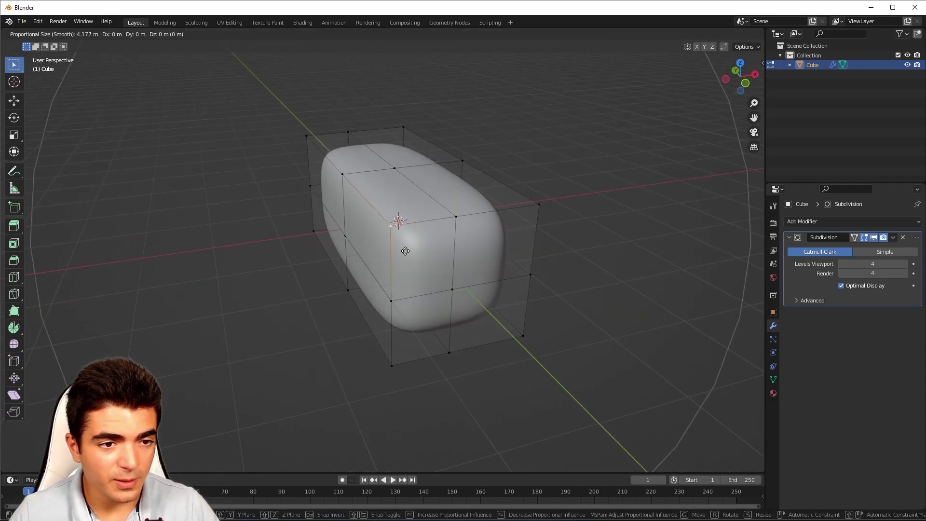
{"action": "scroll", "coordinate": [405, 252], "scroll_direction": "up", "scroll_amount": 5}
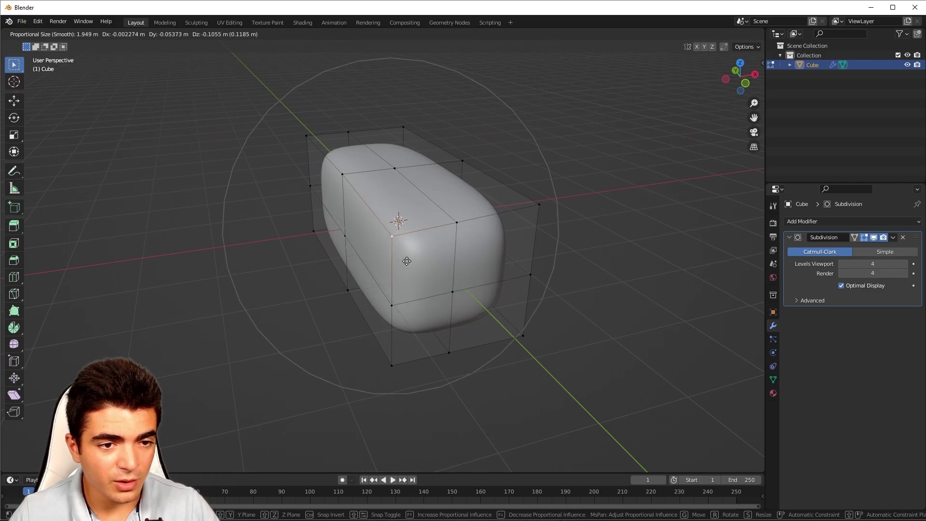
{"action": "left_click", "coordinate": [407, 255]}
{"action": "left_click", "coordinate": [541, 205]}
{"action": "key", "text": "g"}
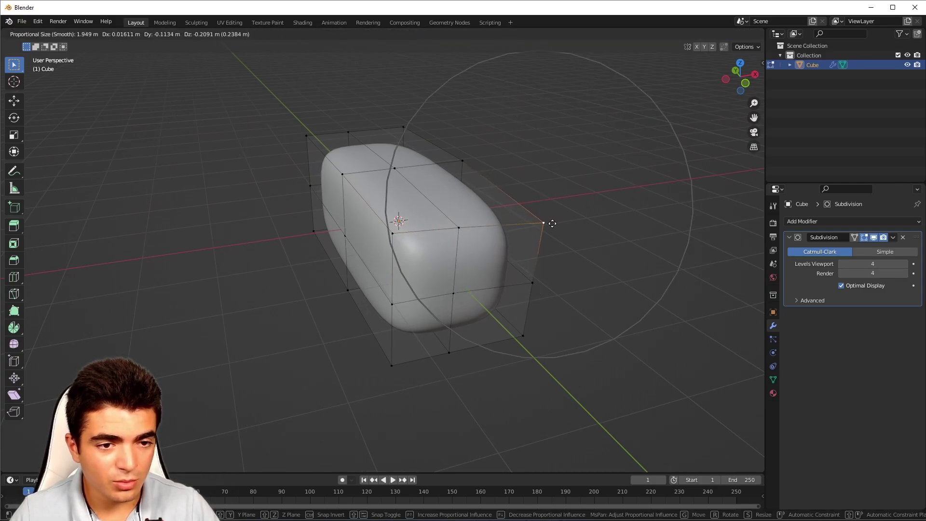
{"action": "left_click", "coordinate": [550, 221]}
Step: Nudge the centre vertex of the end face and the middle vertex of the underside to make the block irregular
{"action": "middle_click_drag", "start_coordinate": [550, 221], "coordinate": [490, 242]}
{"action": "key", "text": "g"}
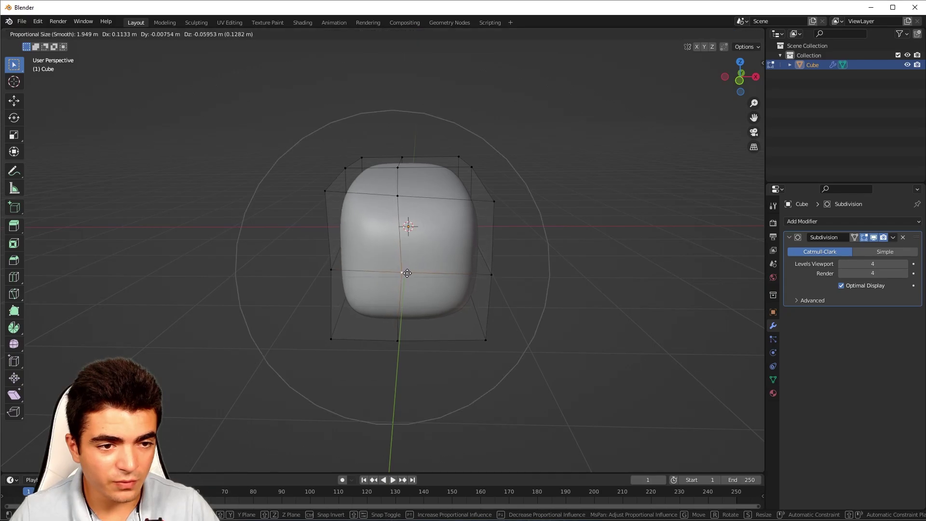
{"action": "left_click", "coordinate": [410, 289]}
{"action": "middle_click_drag", "start_coordinate": [410, 289], "coordinate": [384, 282]}
{"action": "left_click", "coordinate": [388, 295]}
{"action": "key", "text": "g"}
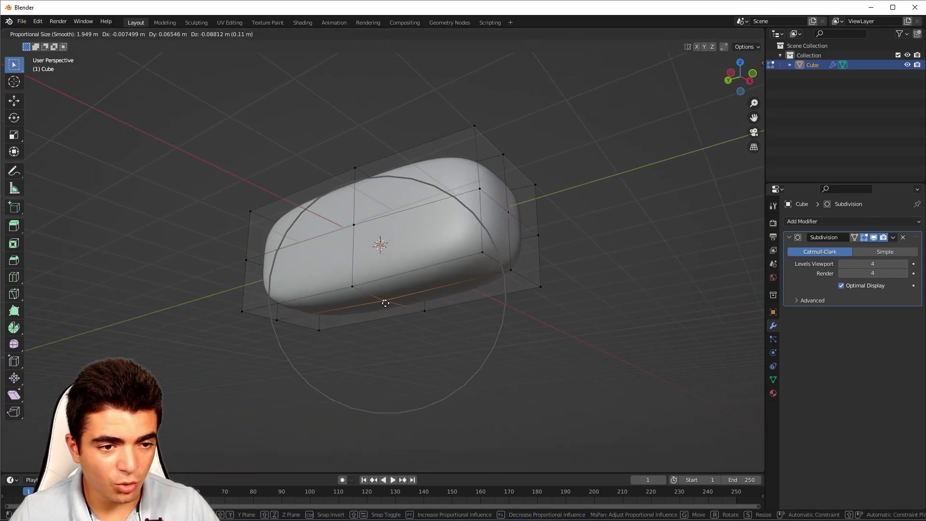
{"action": "left_click", "coordinate": [383, 293]}
Step: Shift the side, upper-edge and top-centre vertices of the crosswise middle loop with proportional editing
{"action": "left_click", "coordinate": [354, 223]}
{"action": "middle_click_drag", "start_coordinate": [355, 224], "coordinate": [505, 169]}
{"action": "key", "text": "g"}
{"action": "left_click", "coordinate": [356, 236]}
{"action": "key", "text": "g"}
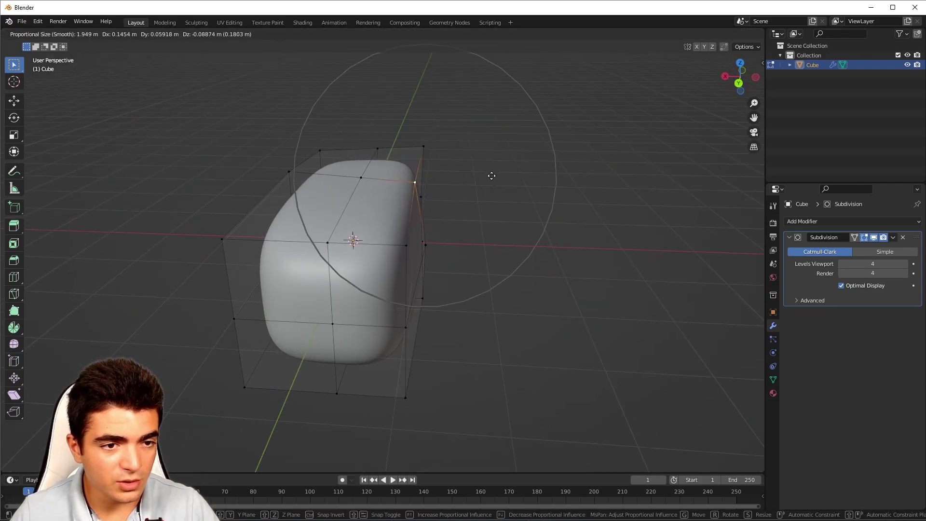
{"action": "left_click", "coordinate": [410, 181]}
{"action": "left_click", "coordinate": [359, 179]}
{"action": "key", "text": "g"}
{"action": "left_click", "coordinate": [356, 209]}
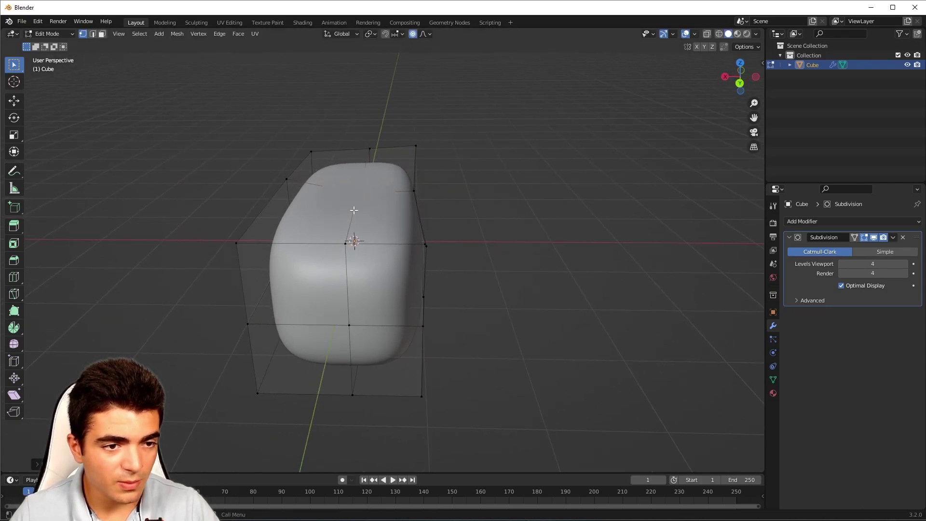
Step: Move the upper middle vertex at the block's end and the middle vertex of the upper long edge slightly
{"action": "left_click", "coordinate": [344, 255]}
{"action": "key", "text": "g"}
{"action": "middle_click_drag", "start_coordinate": [344, 264], "coordinate": [410, 232]}
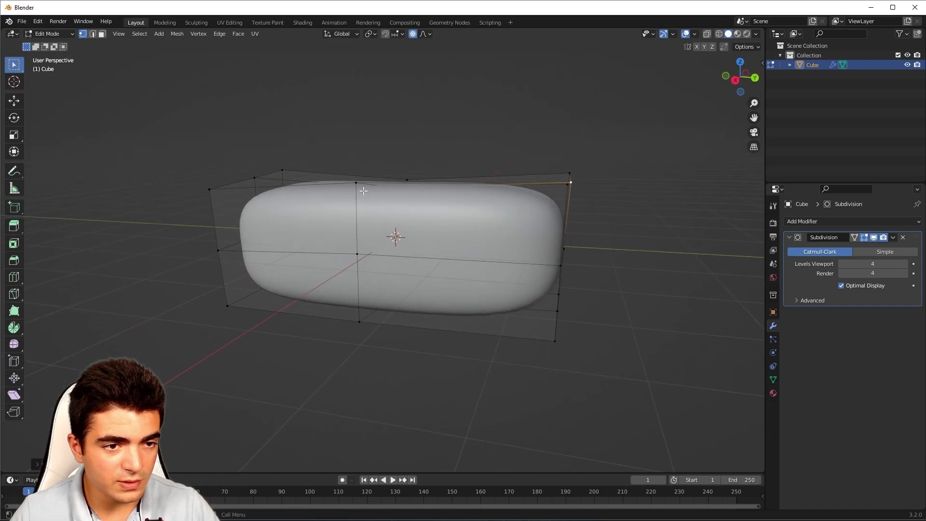
{"action": "left_click", "coordinate": [404, 217]}
{"action": "left_click", "coordinate": [406, 175]}
{"action": "key", "text": "g"}
{"action": "middle_click_drag", "start_coordinate": [405, 173], "coordinate": [559, 312]}
{"action": "left_click", "coordinate": [571, 255]}
Step: Adjust the lower vertices near the block's end with proportional editing and return to Object Mode
{"action": "left_click", "coordinate": [527, 351]}
{"action": "key", "text": "g"}
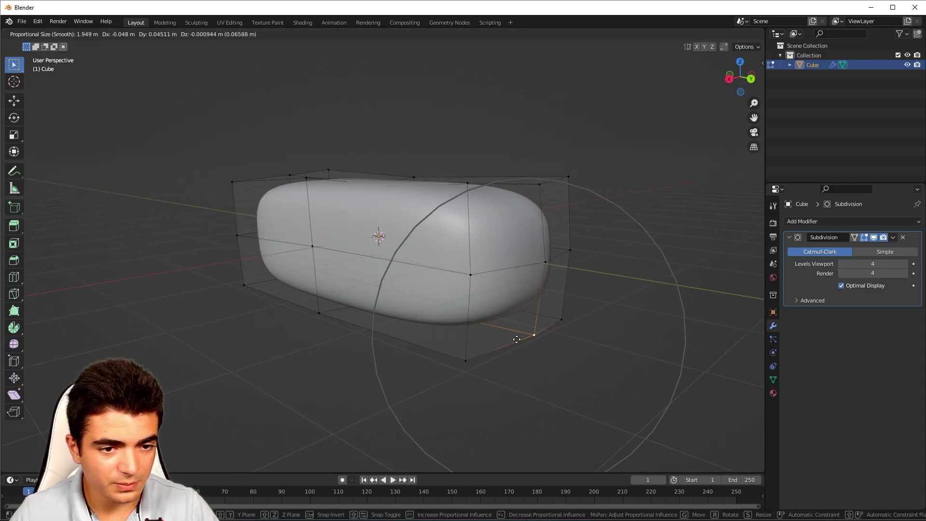
{"action": "right_click", "coordinate": [523, 334]}
{"action": "middle_click_drag", "start_coordinate": [480, 352], "coordinate": [393, 208]}
{"action": "key", "text": "g"}
{"action": "left_click", "coordinate": [392, 364]}
{"action": "key", "text": "Tab"}
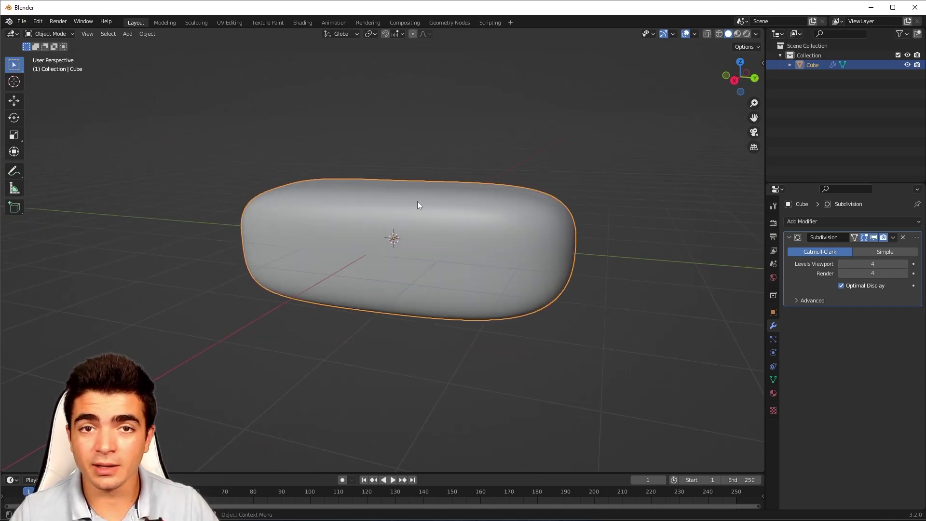
Step: Add a Displace modifier to the block and create a new texture for it
{"action": "mouse_move", "coordinate": [417, 202]}
{"action": "middle_mouse_down"}
{"action": "mouse_move", "coordinate": [430, 189]}
{"action": "mouse_move", "coordinate": [484, 201]}
{"action": "mouse_move", "coordinate": [404, 204]}
{"action": "middle_mouse_up"}
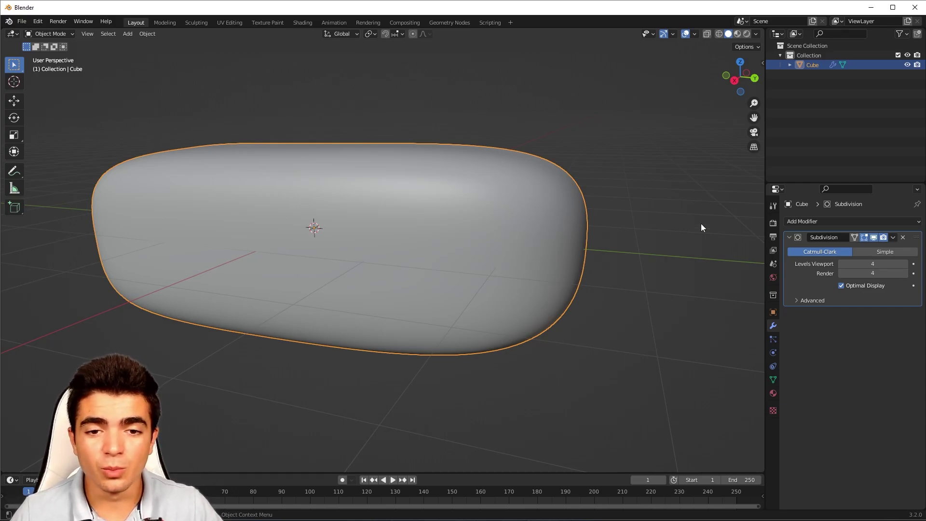
{"action": "left_click", "coordinate": [799, 226]}
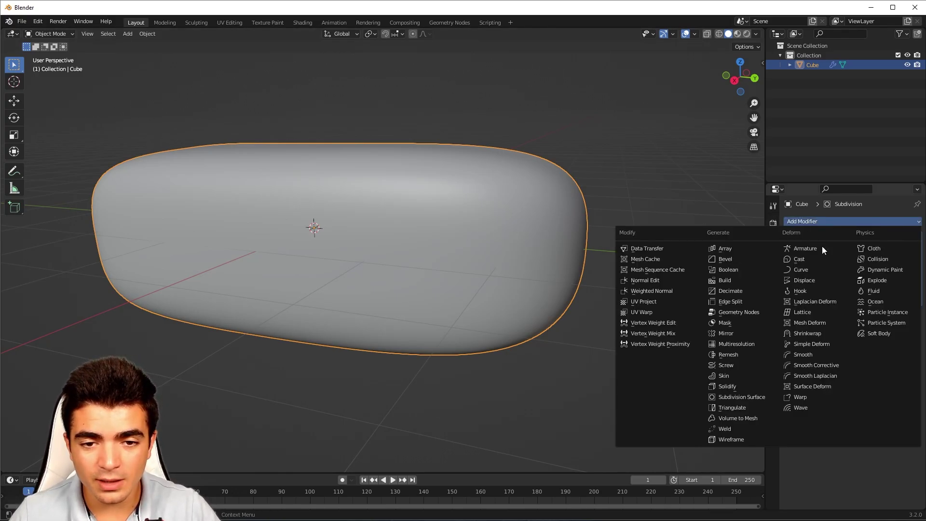
{"action": "left_click", "coordinate": [820, 283]}
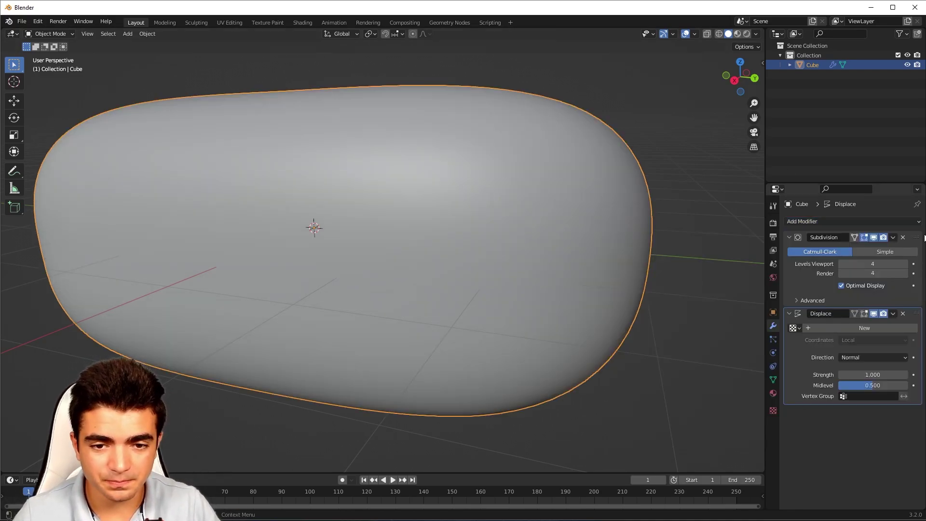
{"action": "left_click", "coordinate": [830, 328]}
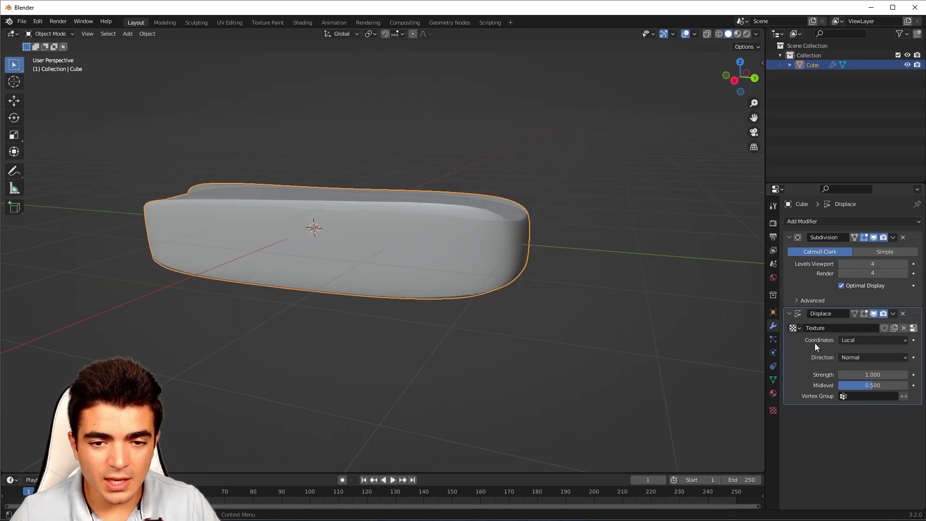
Step: Change the displacement texture's type to Stucci and set its size to 0.08
{"action": "left_click", "coordinate": [772, 410]}
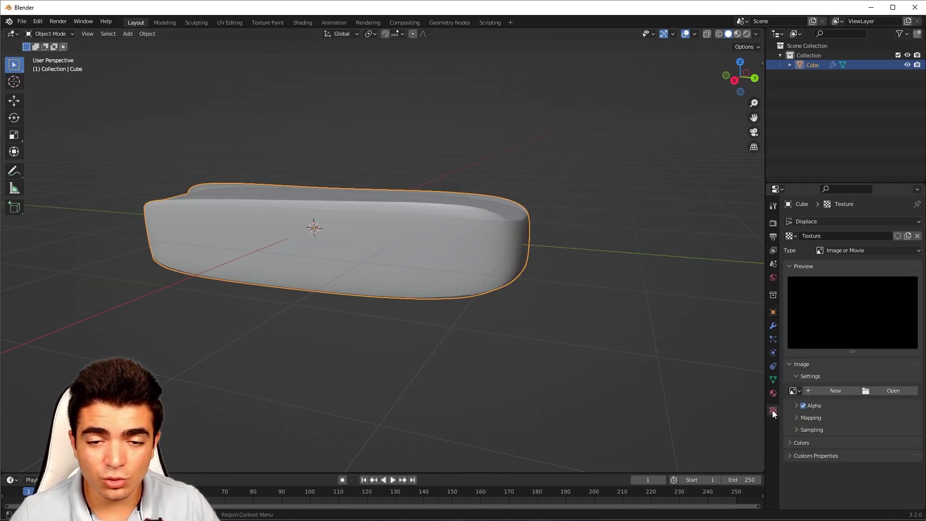
{"action": "left_click", "coordinate": [853, 248]}
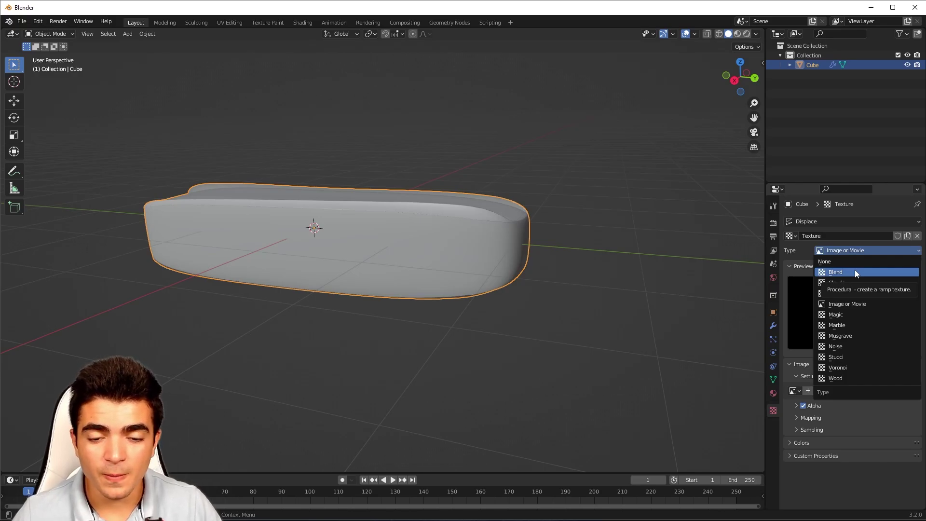
{"action": "left_click", "coordinate": [849, 357]}
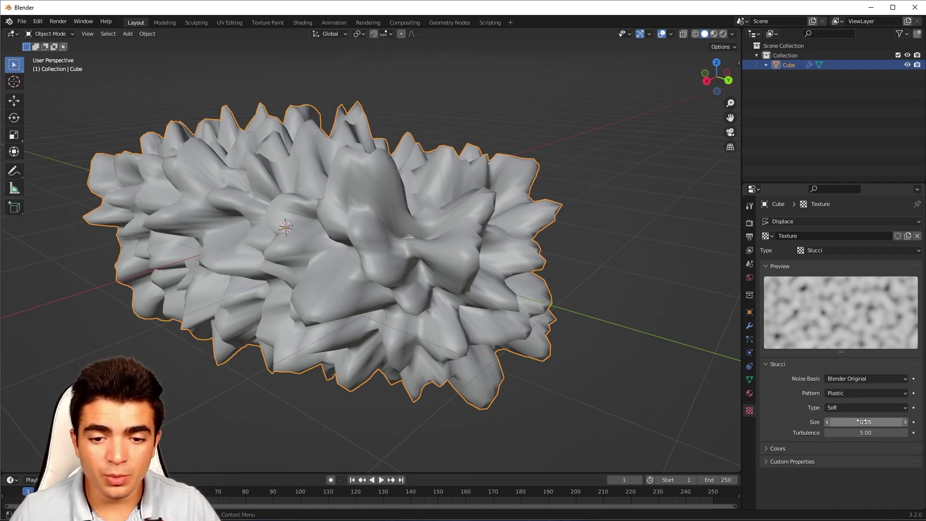
{"action": "mouse_move", "coordinate": [865, 422]}
{"action": "left_mouse_down"}
{"action": "mouse_move", "coordinate": [888, 422]}
{"action": "mouse_move", "coordinate": [855, 422]}
{"action": "left_mouse_up"}
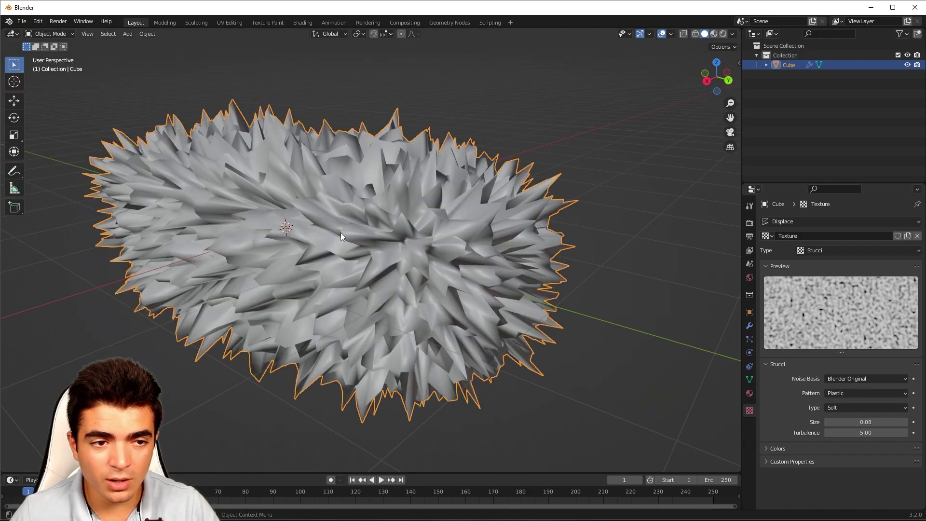
{"action": "middle_click_drag", "start_coordinate": [341, 233], "coordinate": [329, 163]}
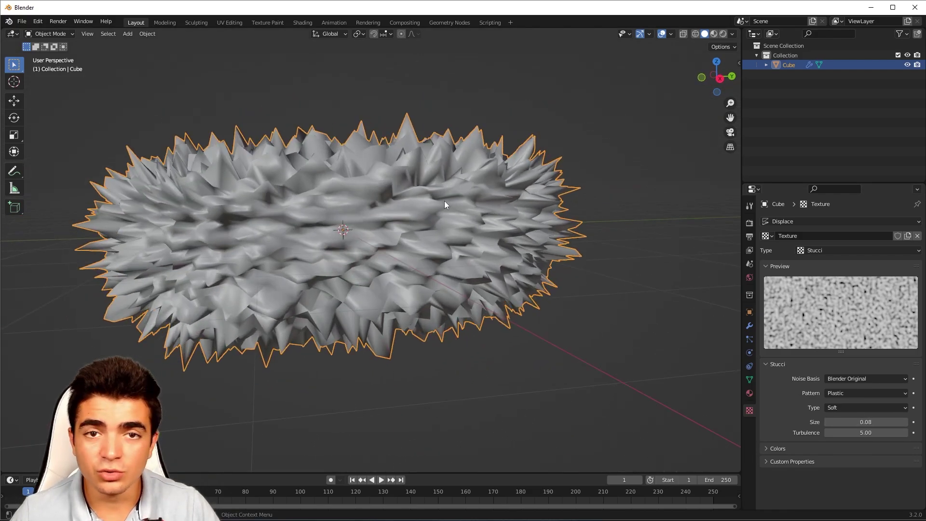
Step: Set the Displace modifier's strength to 0.05
{"action": "left_click", "coordinate": [749, 326]}
{"action": "middle_click_drag", "start_coordinate": [696, 321], "coordinate": [623, 325]}
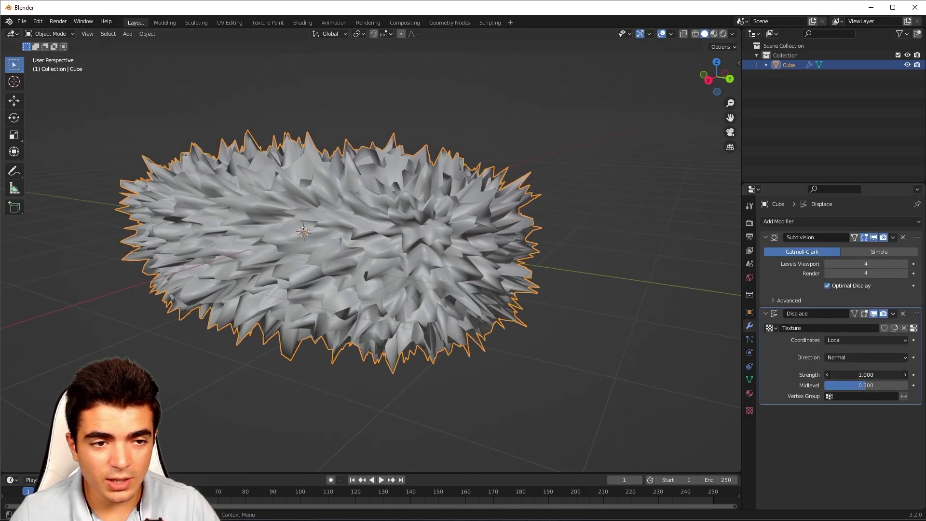
{"action": "left_click_drag", "start_coordinate": [866, 375], "coordinate": [842, 375]}
{"action": "left_click", "coordinate": [888, 375]}
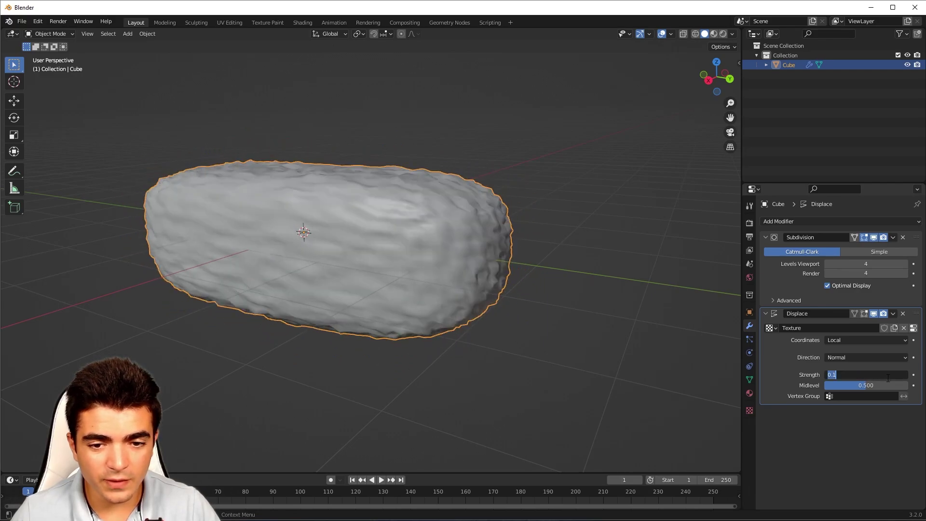
{"action": "type", "text": "0.05"}
{"action": "key", "text": "Return"}
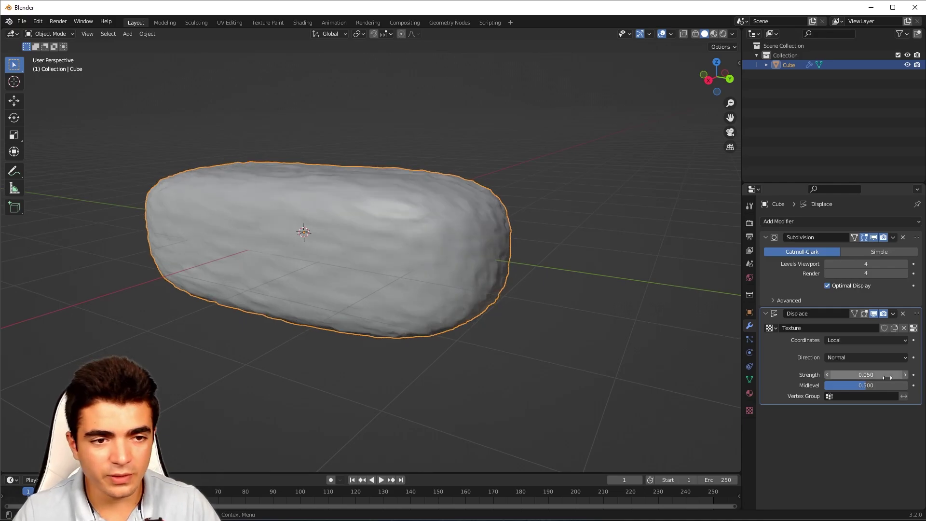
Step: Brighten the material's base color to full white and rename the material RIZ
{"action": "mouse_move", "coordinate": [452, 252]}
{"action": "middle_mouse_down"}
{"action": "mouse_move", "coordinate": [318, 211]}
{"action": "mouse_move", "coordinate": [258, 215]}
{"action": "mouse_move", "coordinate": [468, 244]}
{"action": "middle_mouse_up"}
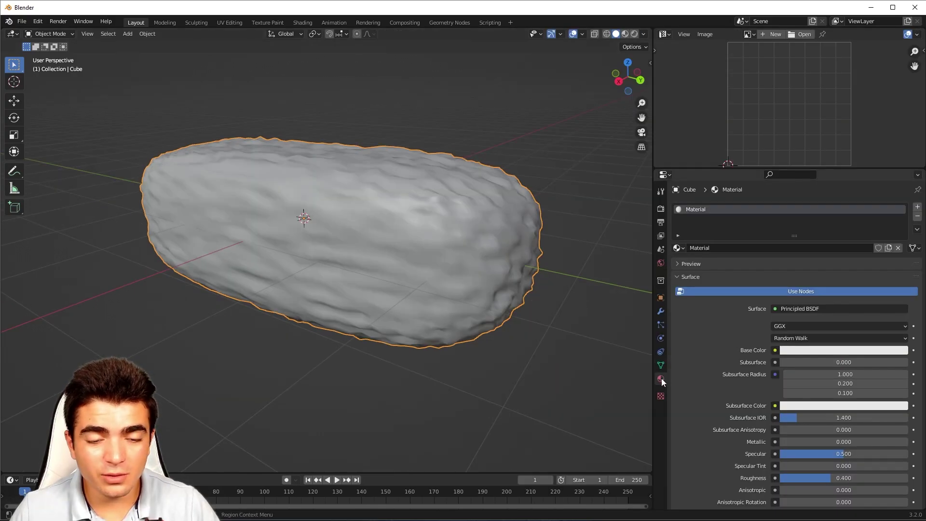
{"action": "left_click", "coordinate": [809, 351]}
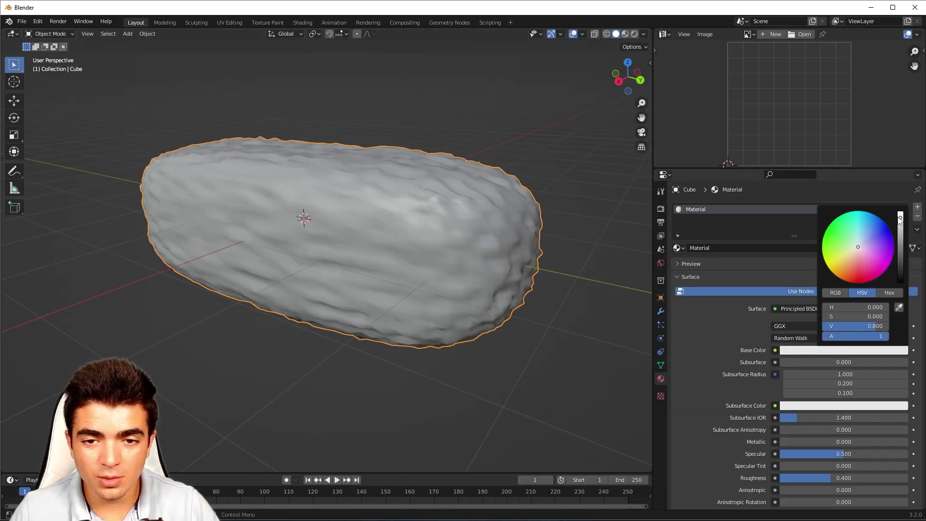
{"action": "left_click_drag", "start_coordinate": [900, 219], "coordinate": [901, 212]}
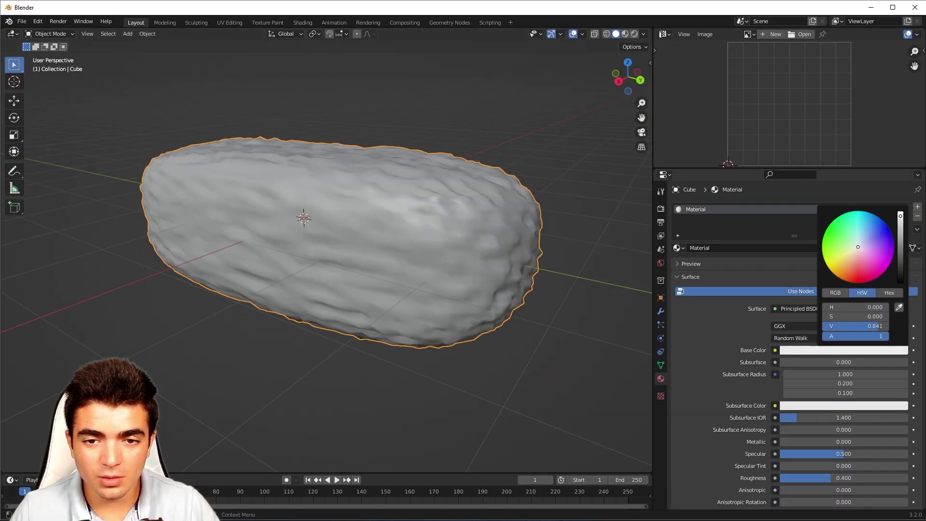
{"action": "left_click", "coordinate": [726, 248]}
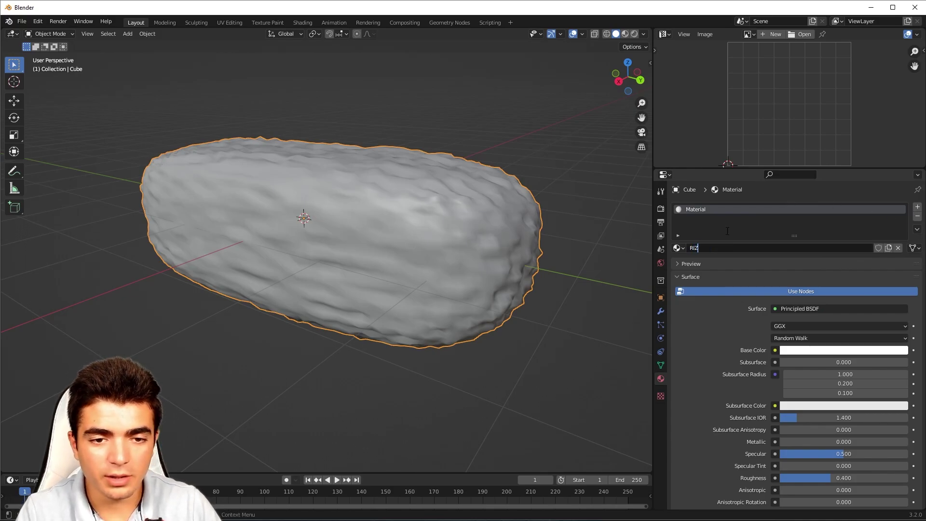
{"action": "scroll", "coordinate": [488, 200], "scroll_direction": "down", "scroll_amount": 2}
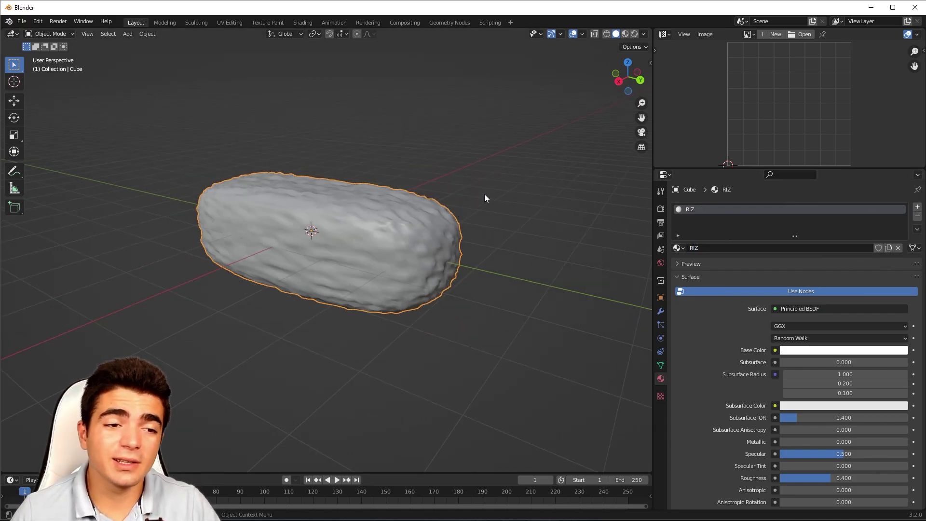
Step: Add a new cube mesh and raise it along Z so that it sits partly above the rice block
{"action": "middle_click_drag", "start_coordinate": [127, 213], "coordinate": [319, 203]}
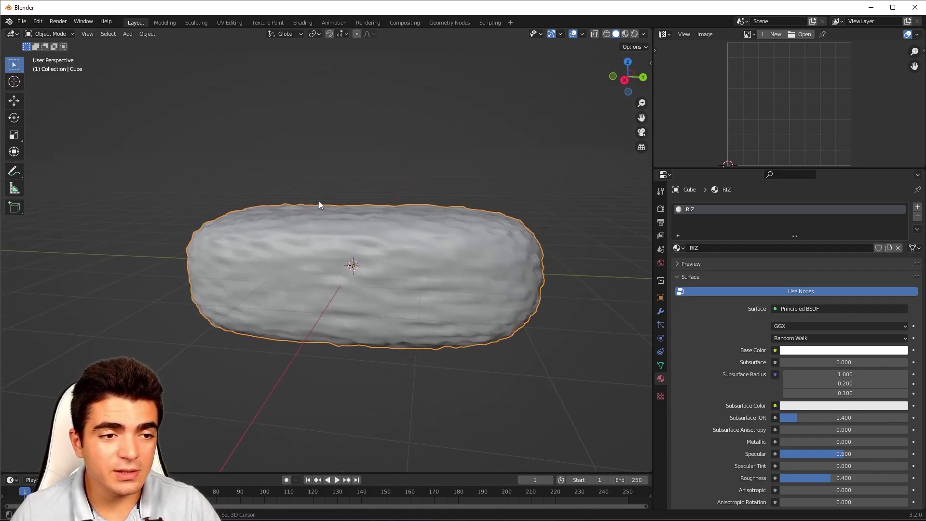
{"action": "key", "text": "shift+a"}
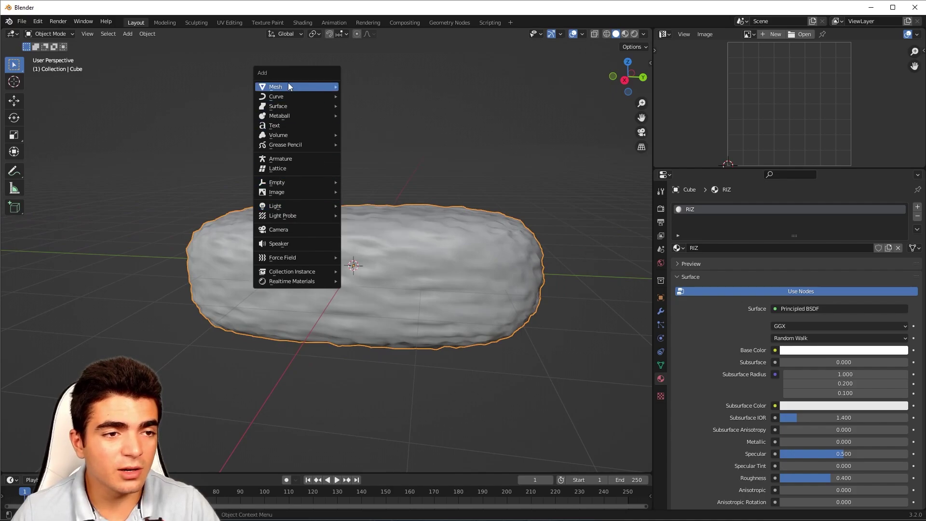
{"action": "mouse_move", "coordinate": [284, 87]}
{"action": "left_click", "coordinate": [380, 97]}
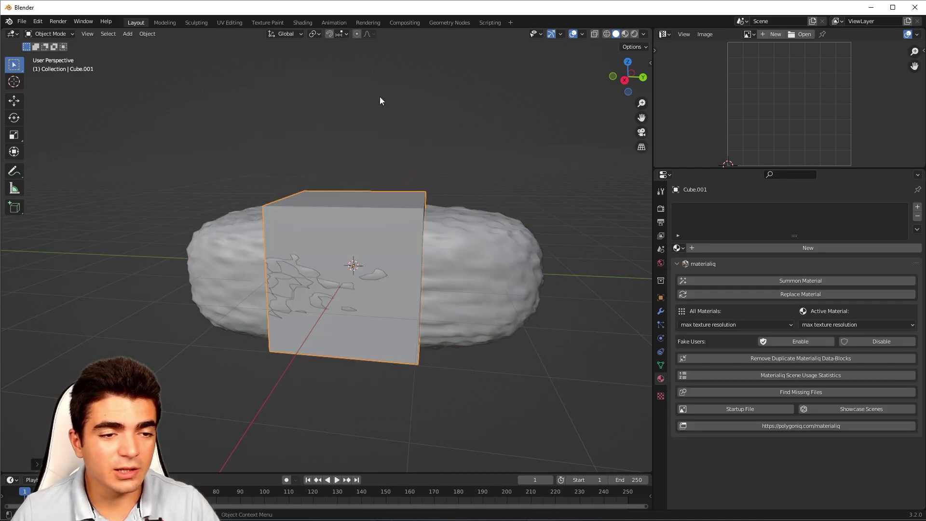
{"action": "key", "text": "g"}
{"action": "key", "text": "z"}
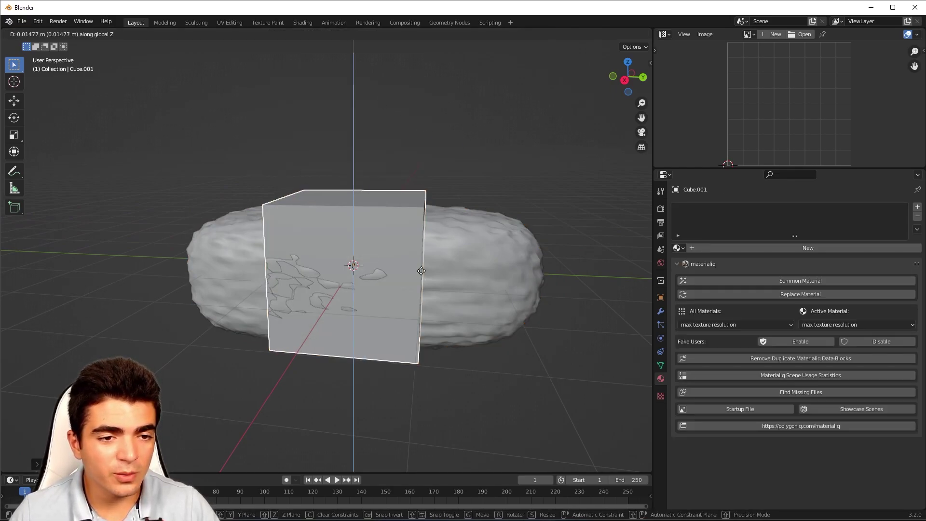
{"action": "left_click", "coordinate": [429, 209]}
{"action": "middle_click_drag", "start_coordinate": [429, 209], "coordinate": [253, 98]}
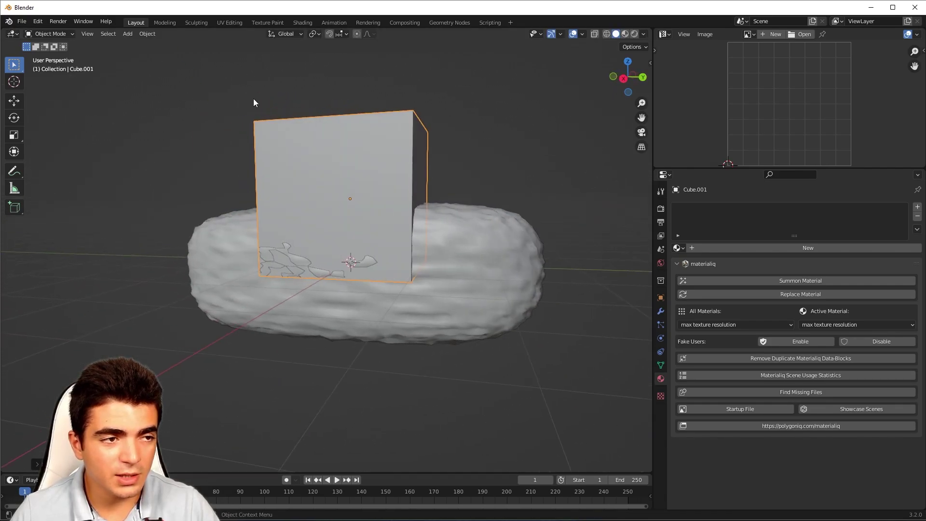
Step: Enter Edit Mode on the new cube
{"action": "left_click", "coordinate": [50, 34]}
{"action": "left_click", "coordinate": [47, 47]}
{"action": "middle_click_drag", "start_coordinate": [145, 97], "coordinate": [380, 190]}
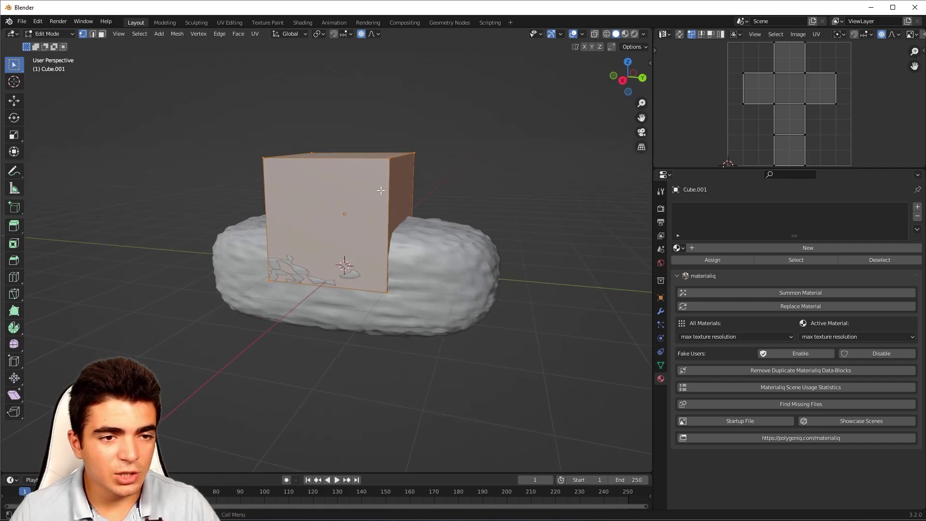
{"action": "key", "text": "s"}
{"action": "key", "text": "z"}
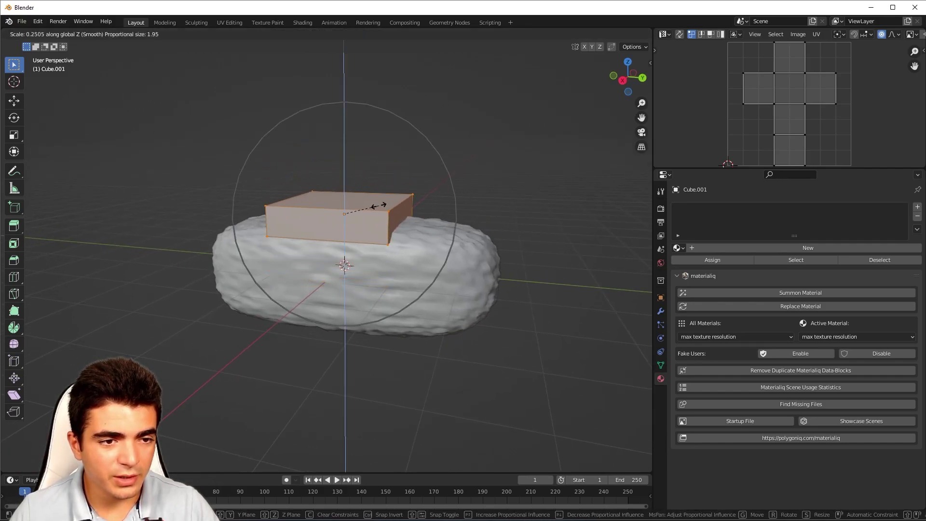
{"action": "key", "text": "Escape"}
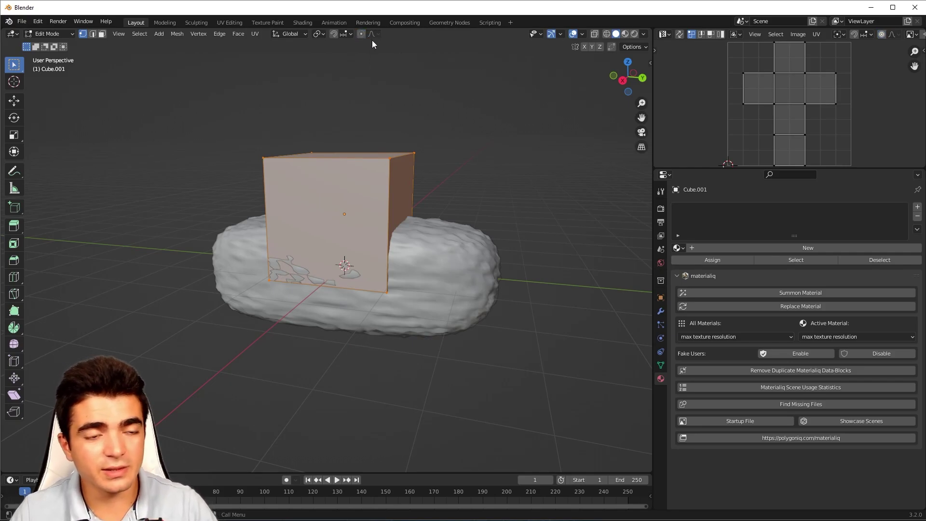
Step: With proportional editing off, flatten the cube along Z to a bit less than half its height
{"action": "key", "text": "s"}
{"action": "key", "text": "z"}
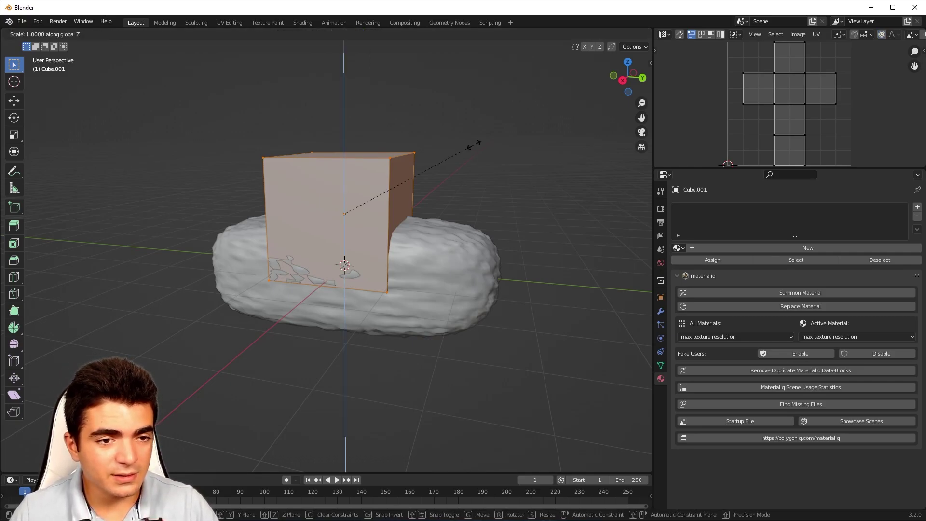
{"action": "left_click", "coordinate": [399, 185]}
{"action": "middle_click_drag", "start_coordinate": [455, 182], "coordinate": [356, 175]}
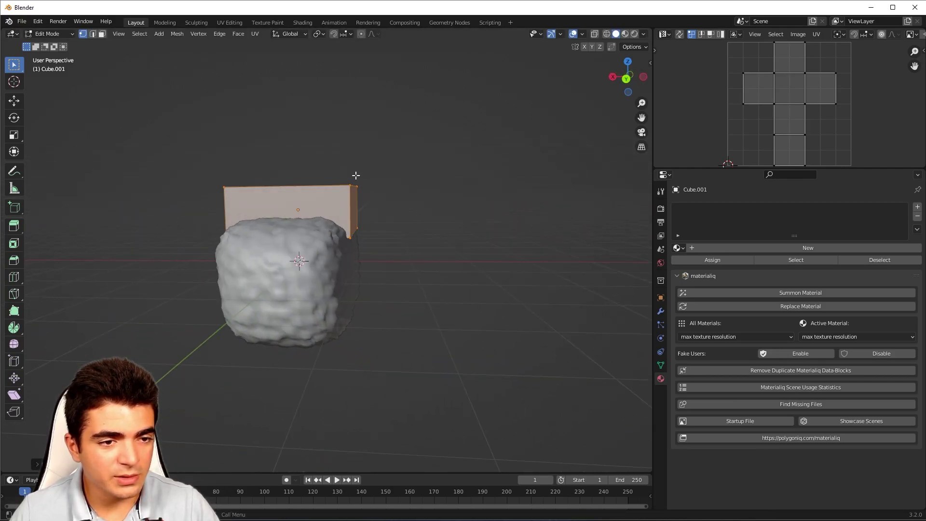
{"action": "middle_click_drag", "start_coordinate": [277, 191], "coordinate": [508, 207]}
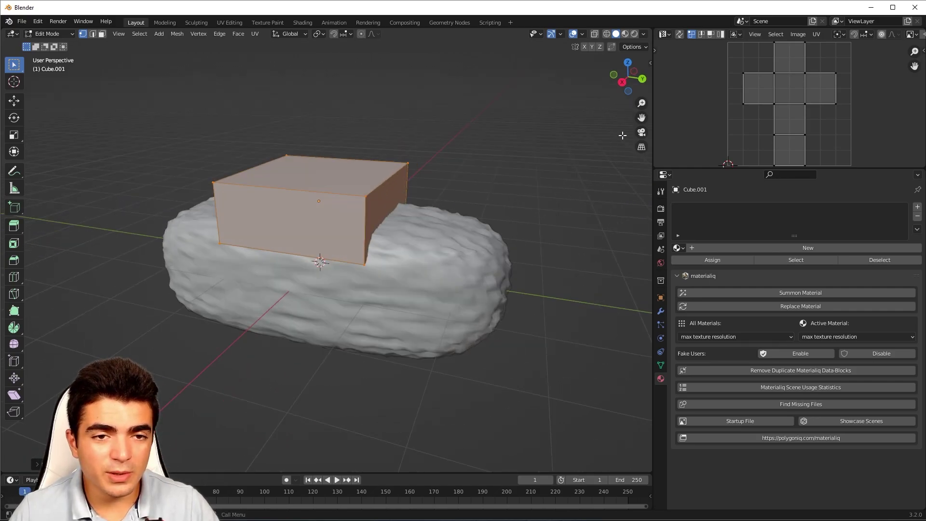
Step: In right orthographic wireframe view, extrude the slab's +Y end face outward, tilting and lowering it to curve down over the rice
{"action": "left_click", "coordinate": [622, 84]}
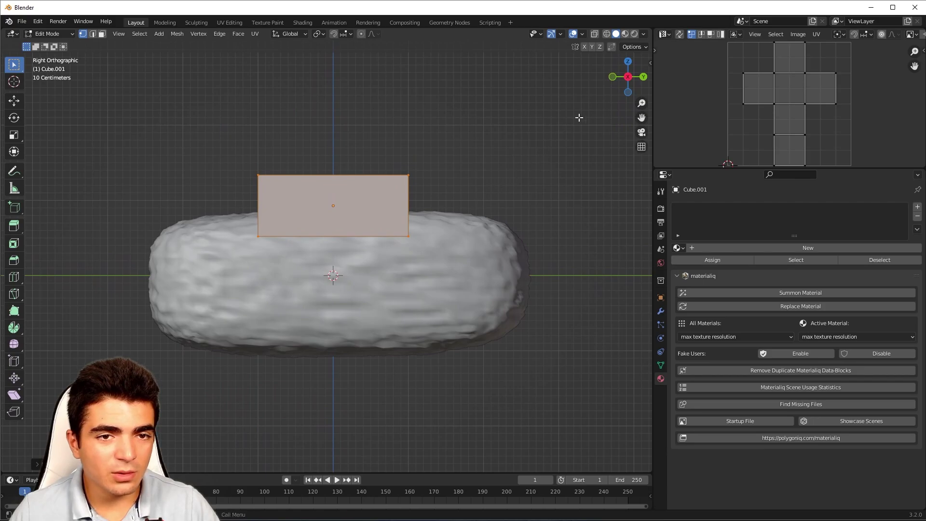
{"action": "left_click", "coordinate": [607, 36]}
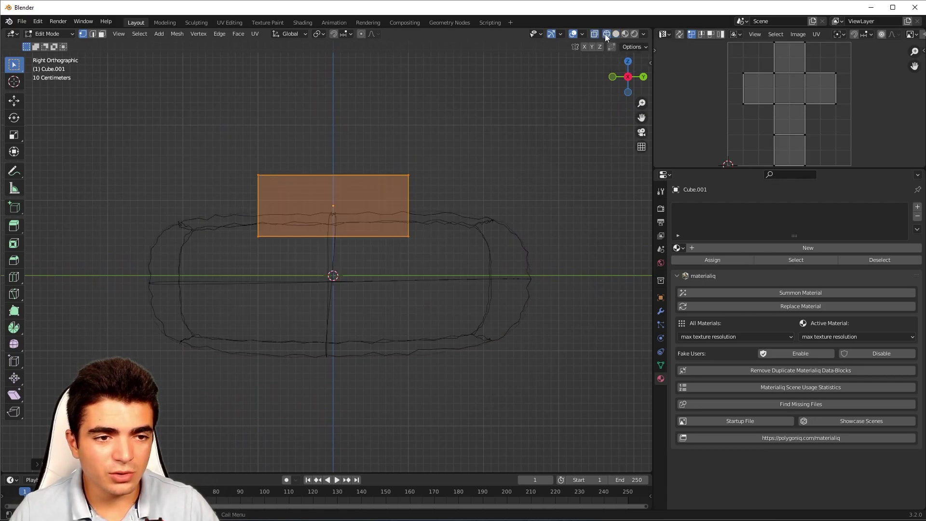
{"action": "key", "text": "alt+a"}
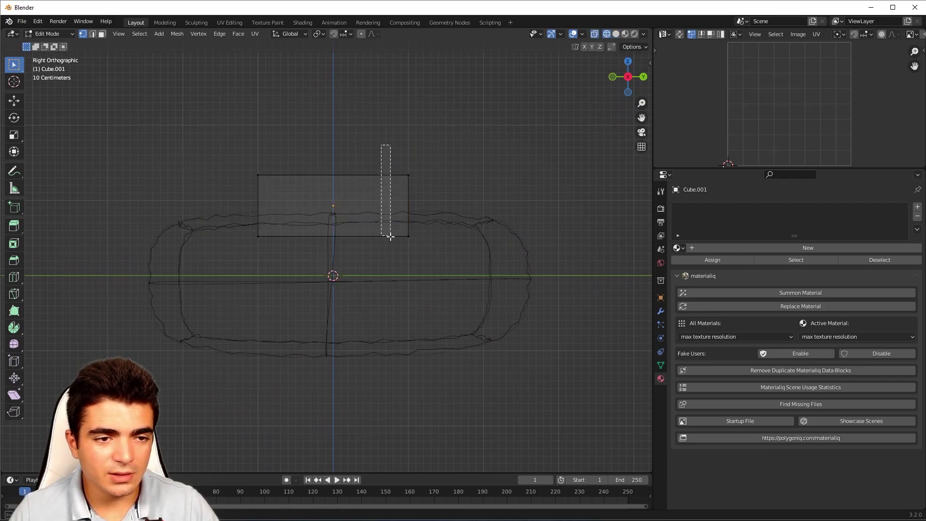
{"action": "left_click_drag", "start_coordinate": [390, 236], "coordinate": [467, 271]}
{"action": "middle_click_drag", "start_coordinate": [447, 258], "coordinate": [363, 253], "text": "shift"}
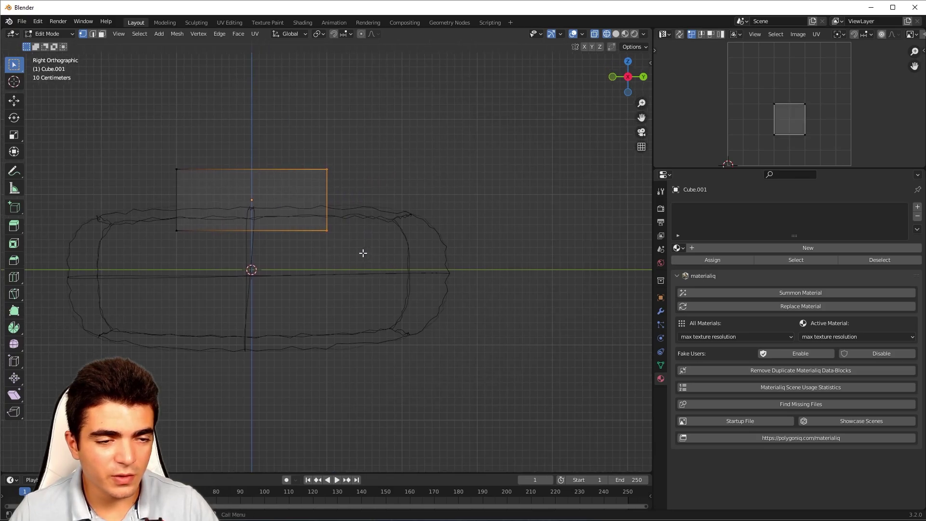
{"action": "key", "text": "e"}
{"action": "left_click", "coordinate": [448, 248]}
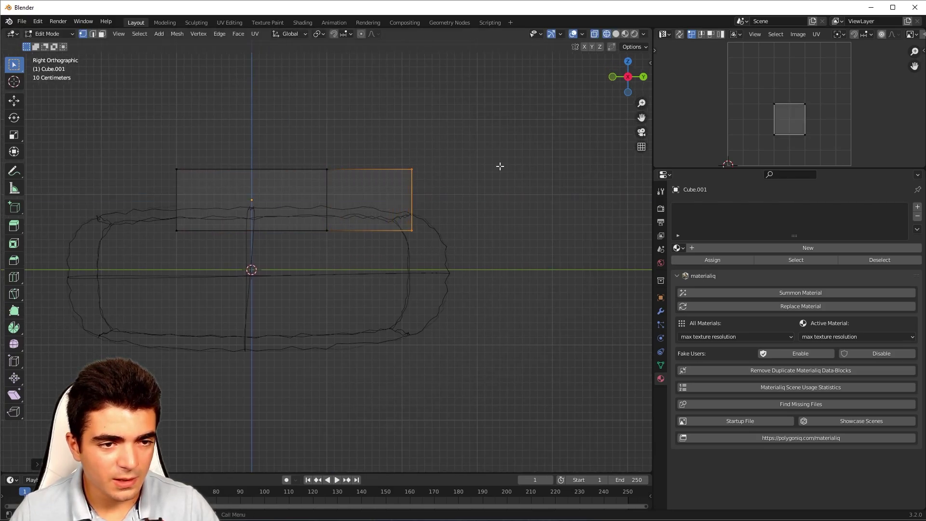
{"action": "key", "text": "r"}
{"action": "left_click", "coordinate": [509, 190]}
{"action": "key", "text": "g"}
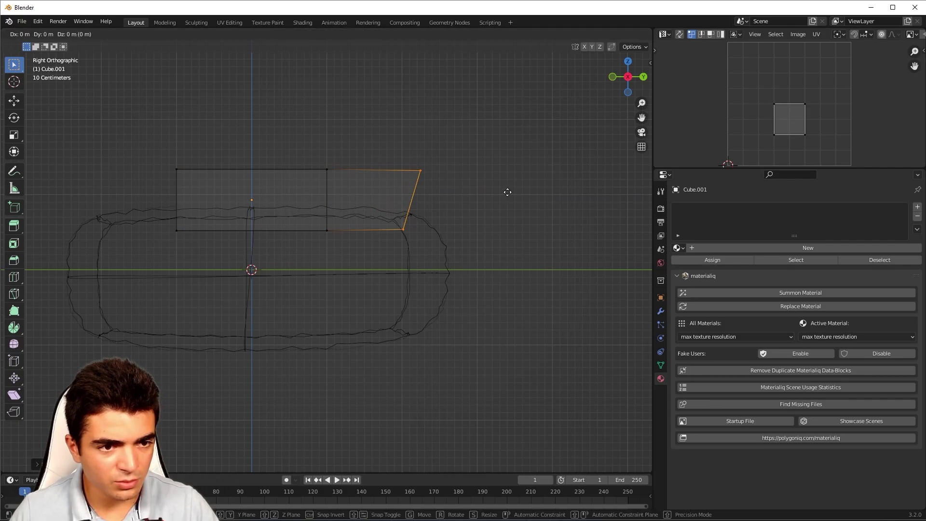
{"action": "left_click", "coordinate": [506, 202]}
Step: Extrude a second segment from the +Y end past the edge of the rice and tilt its end face slightly
{"action": "key", "text": "e"}
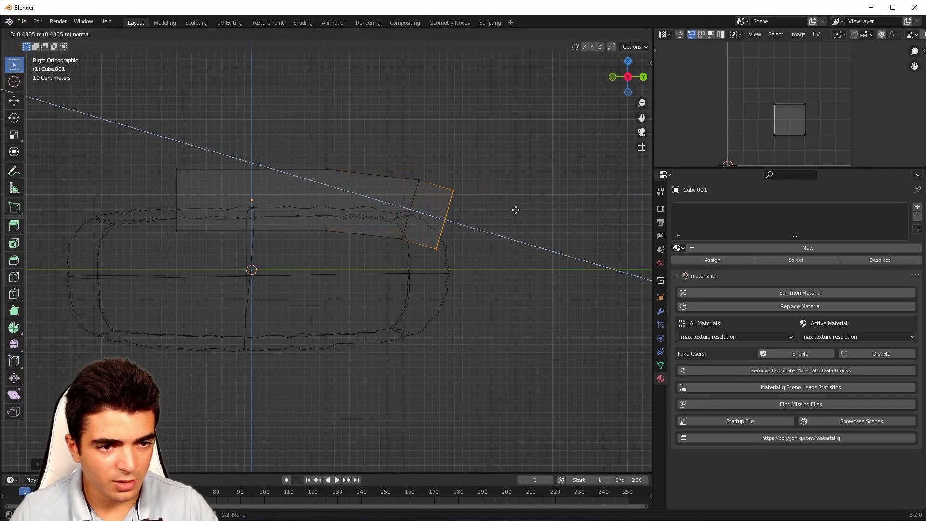
{"action": "left_click", "coordinate": [552, 219]}
{"action": "key", "text": "r"}
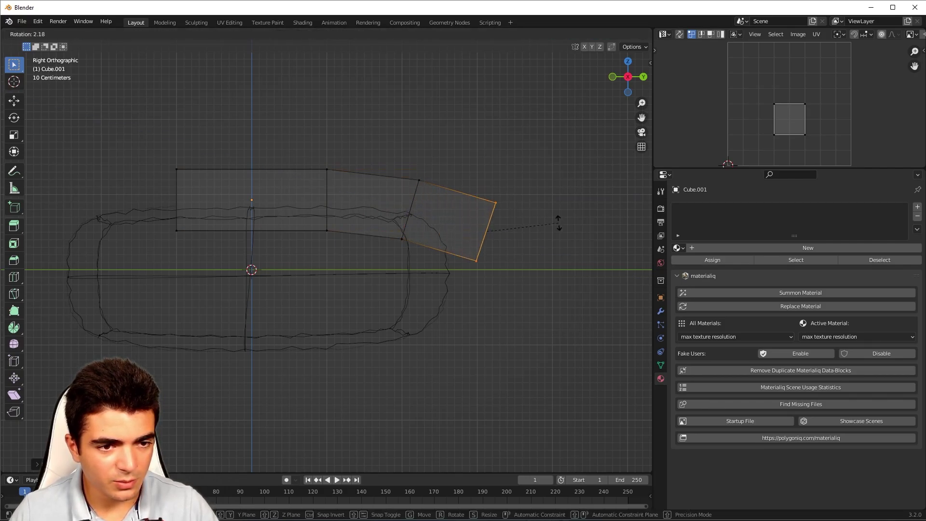
{"action": "left_click", "coordinate": [555, 230]}
Step: Extrude the slab's -Y end face outward, tilting and lowering it to curve down over the rice
{"action": "middle_click_drag", "start_coordinate": [231, 207], "coordinate": [378, 198], "text": "shift"}
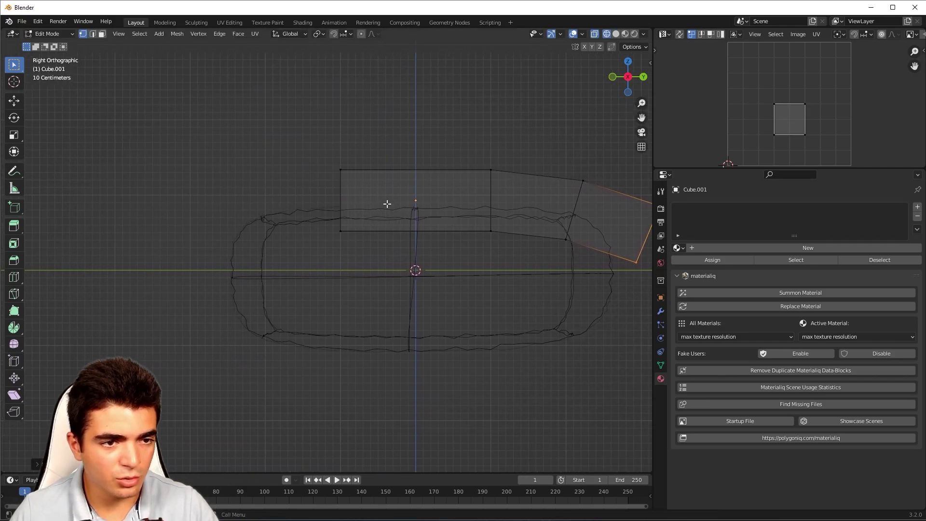
{"action": "left_click", "coordinate": [283, 151]}
{"action": "left_click_drag", "start_coordinate": [283, 151], "coordinate": [362, 243]}
{"action": "key", "text": "e"}
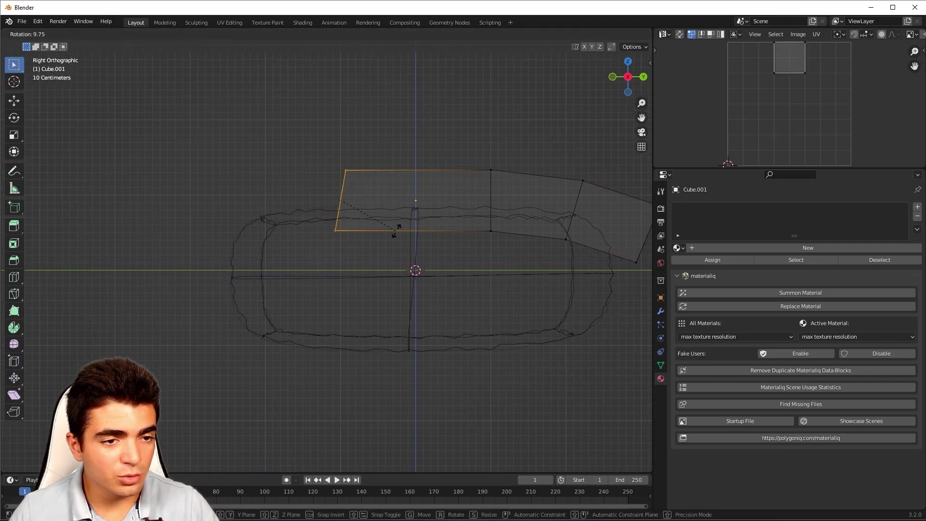
{"action": "left_click", "coordinate": [324, 227]}
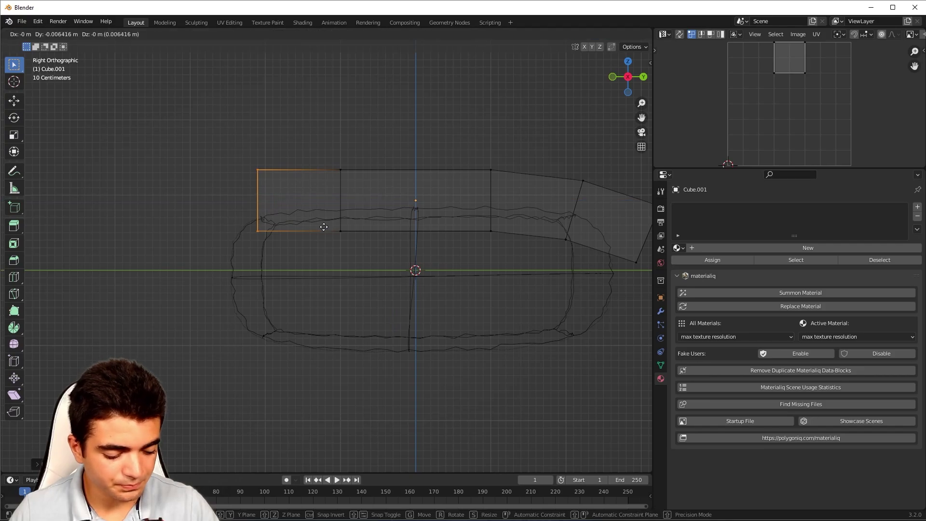
{"action": "key", "text": "r"}
{"action": "left_click", "coordinate": [330, 114]}
{"action": "key", "text": "g"}
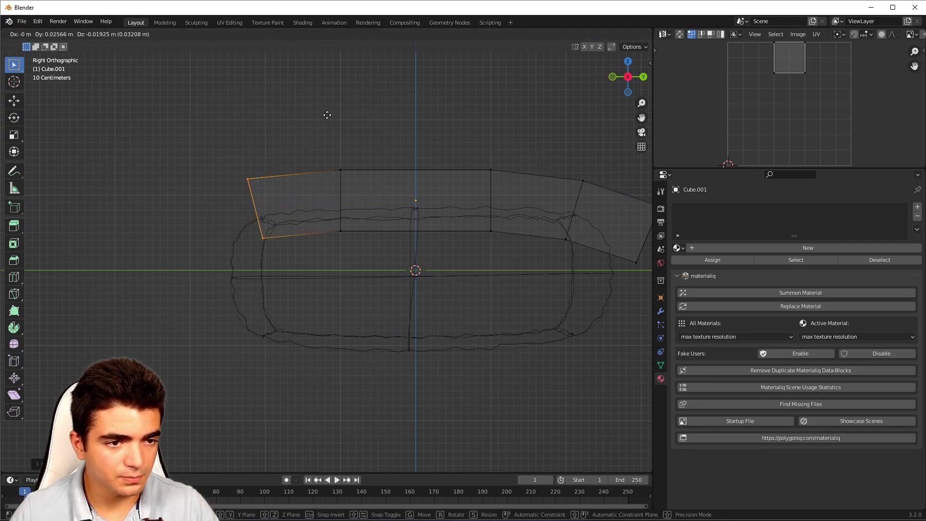
{"action": "left_click", "coordinate": [332, 116]}
Step: Extrude a second segment about 0.88 m from the -Y end, then lower it and tilt it about 7 degrees downward
{"action": "key", "text": "e"}
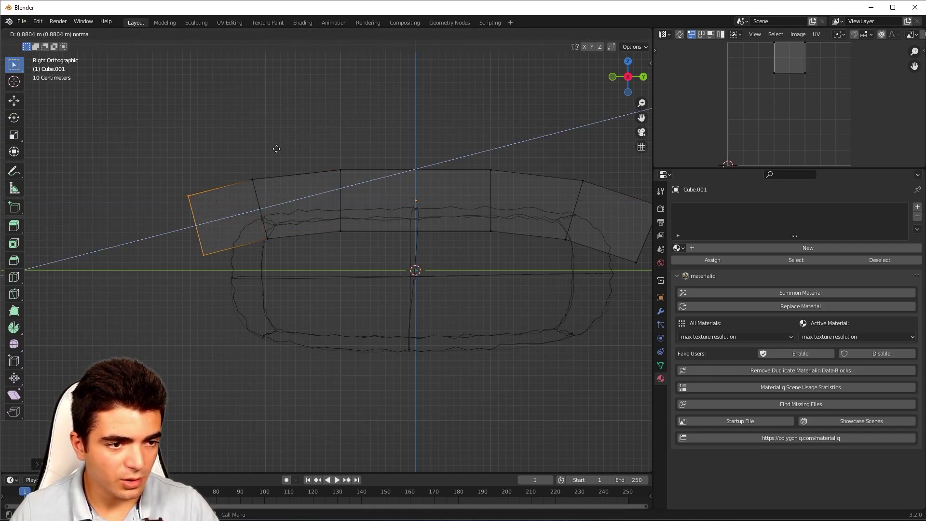
{"action": "left_click", "coordinate": [277, 149]}
{"action": "key", "text": "g"}
{"action": "left_click", "coordinate": [279, 160]}
{"action": "key", "text": "r"}
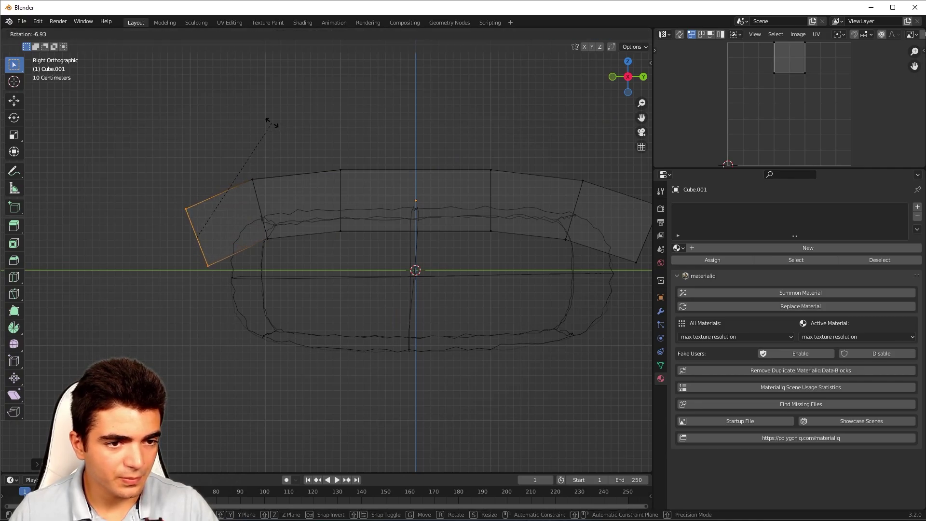
{"action": "left_click", "coordinate": [273, 125]}
{"action": "key", "text": "g"}
{"action": "left_click", "coordinate": [274, 124]}
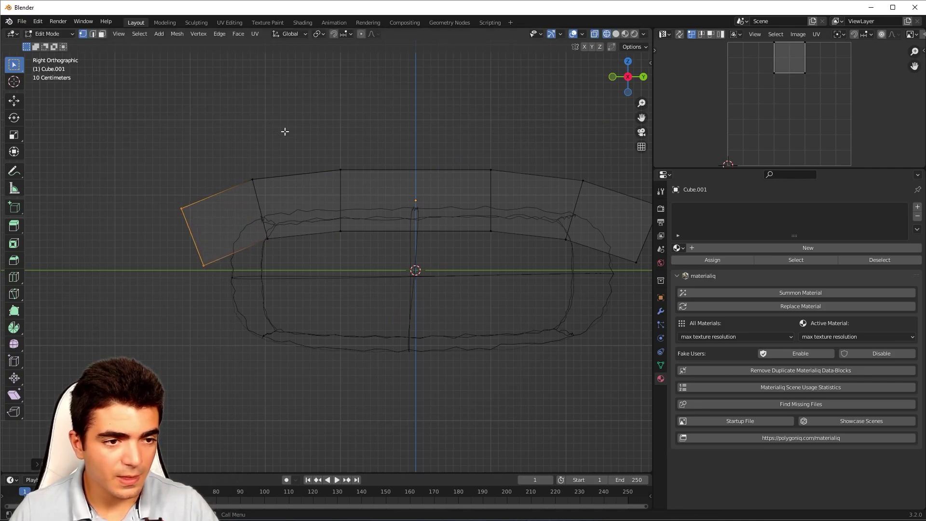
Step: Return the curved slab to Object Mode and switch the viewport to solid shading
{"action": "middle_click_drag", "start_coordinate": [286, 133], "coordinate": [231, 131]}
{"action": "left_click", "coordinate": [65, 33]}
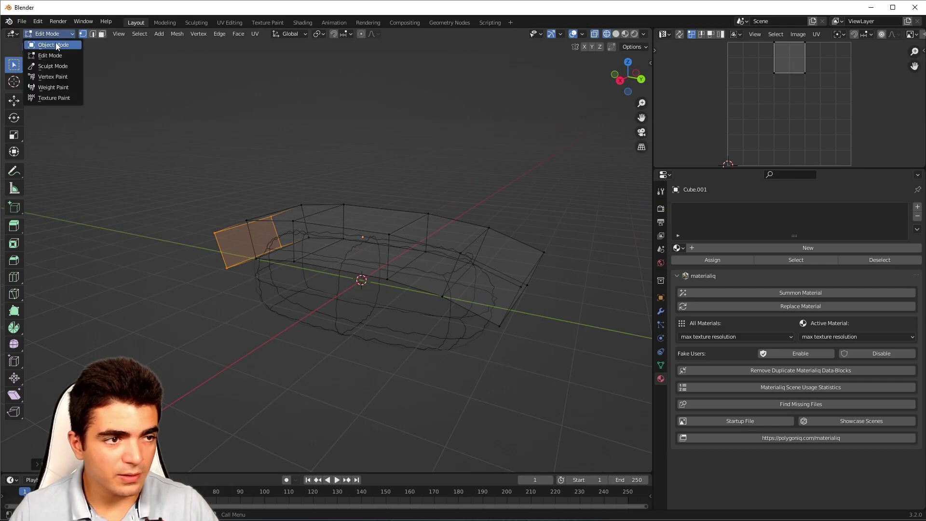
{"action": "left_click", "coordinate": [54, 45]}
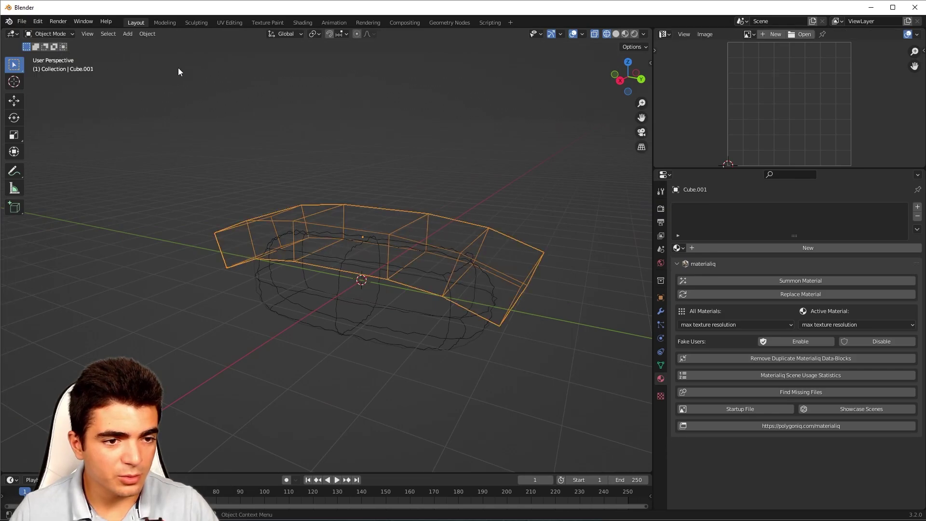
{"action": "left_click", "coordinate": [616, 35]}
{"action": "middle_click_drag", "start_coordinate": [476, 93], "coordinate": [333, 169]}
{"action": "key", "text": "Tab"}
{"action": "left_click", "coordinate": [39, 35]}
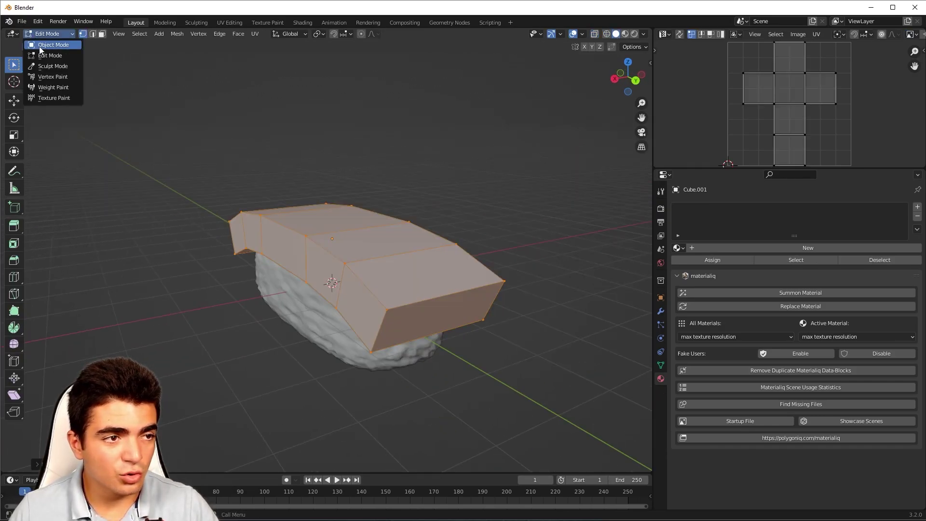
{"action": "left_click", "coordinate": [54, 45]}
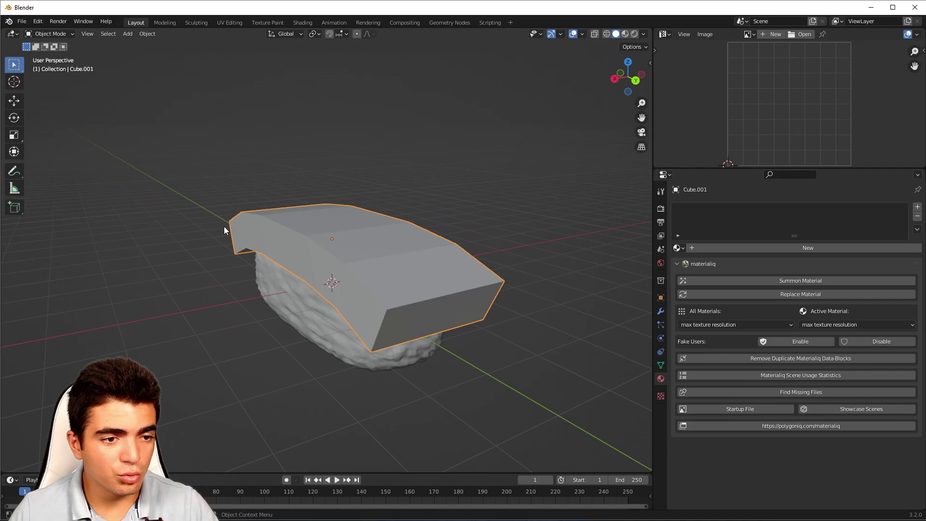
Step: Add a Subdivision Surface modifier to the curved slab and set its viewport levels to 3
{"action": "left_click", "coordinate": [660, 312]}
{"action": "left_click", "coordinate": [721, 212]}
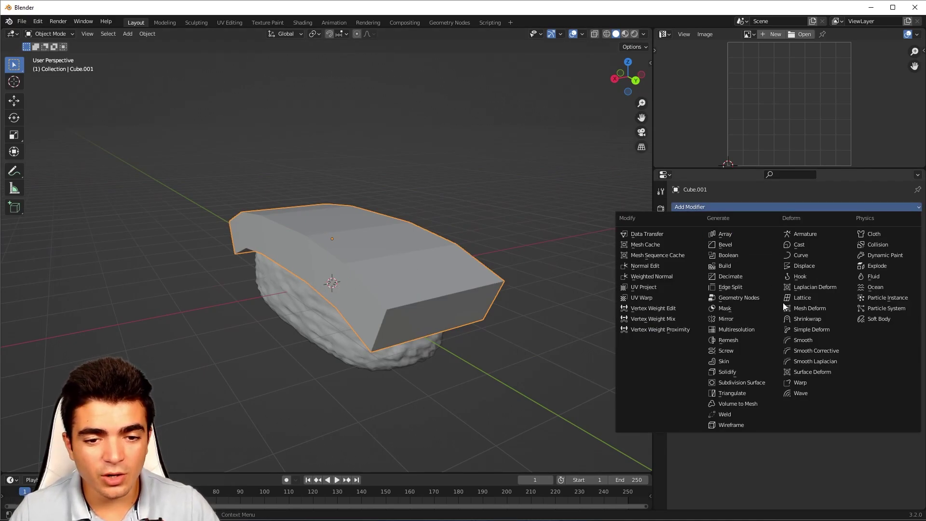
{"action": "left_click", "coordinate": [761, 385]}
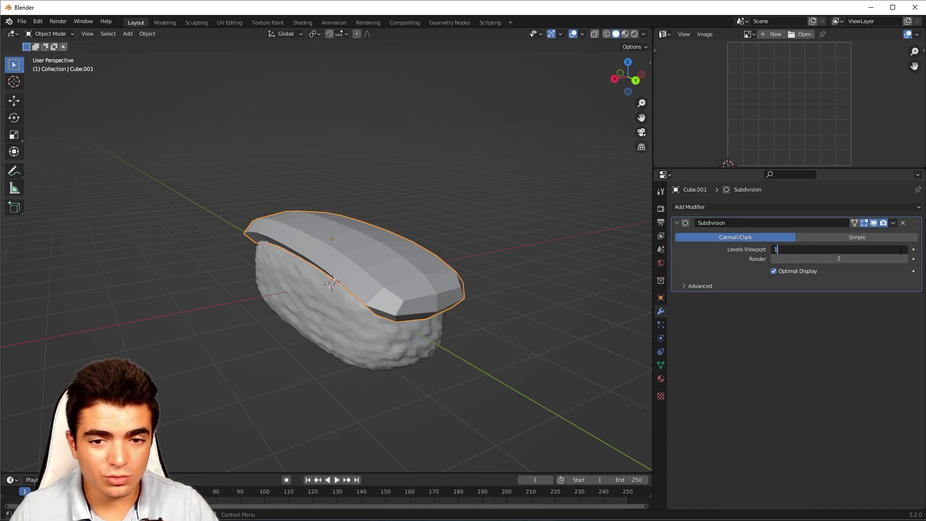
{"action": "left_click", "coordinate": [866, 248]}
{"action": "type", "text": "3"}
{"action": "key", "text": "Return"}
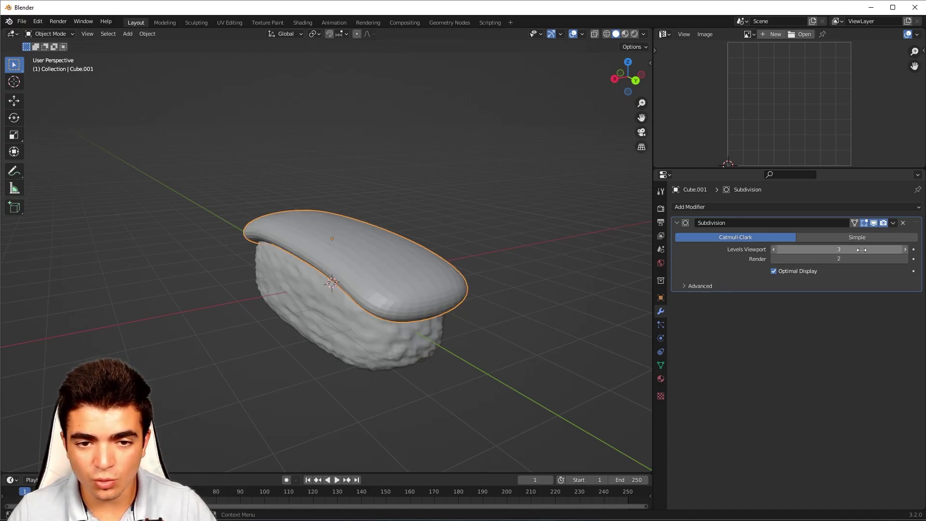
Step: Set the Subdivision modifier's render levels to 3 and shade the slab smooth
{"action": "left_click", "coordinate": [852, 259]}
{"action": "type", "text": "3"}
{"action": "key", "text": "Return"}
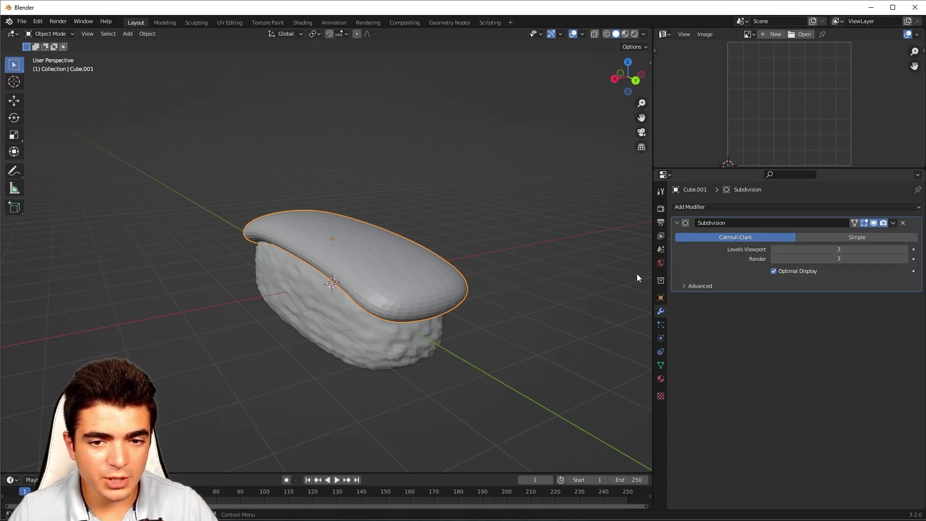
{"action": "right_click", "coordinate": [362, 250]}
{"action": "left_click", "coordinate": [348, 251]}
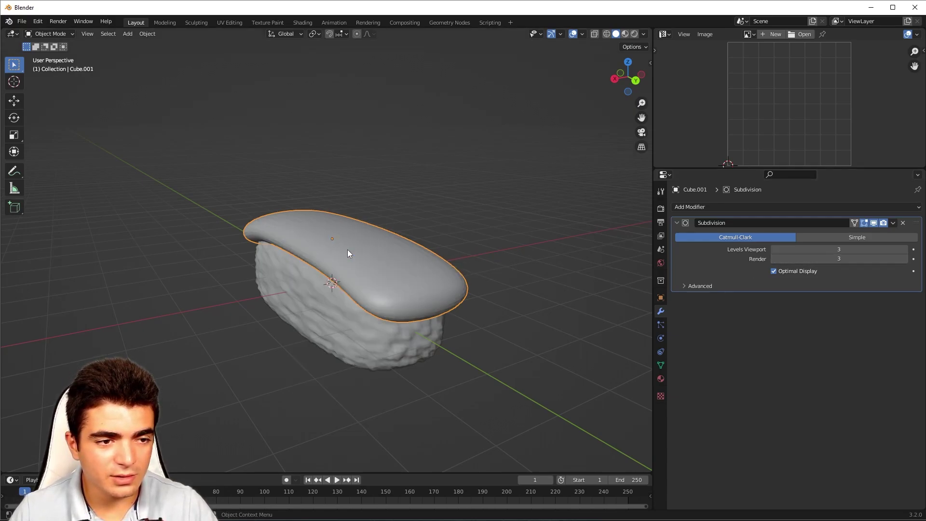
Step: Add a loop cut around the slab's mid-thickness and another one lengthwise down its middle
{"action": "middle_click_drag", "start_coordinate": [348, 251], "coordinate": [246, 279]}
{"action": "key", "text": "Tab"}
{"action": "key", "text": "ctrl+r"}
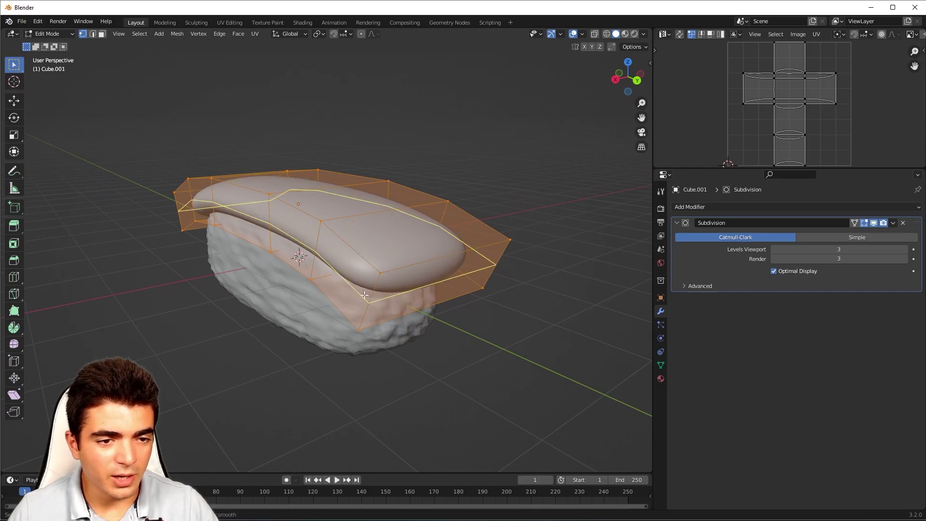
{"action": "left_click", "coordinate": [371, 292]}
{"action": "left_click", "coordinate": [372, 288]}
{"action": "mouse_move", "coordinate": [371, 289]}
{"action": "middle_mouse_down"}
{"action": "mouse_move", "coordinate": [323, 279]}
{"action": "mouse_move", "coordinate": [309, 287]}
{"action": "mouse_move", "coordinate": [376, 274]}
{"action": "middle_mouse_up"}
{"action": "left_click", "coordinate": [309, 287]}
{"action": "left_click", "coordinate": [309, 287]}
{"action": "key", "text": "Tab"}
Step: Scale the whole slab mesh to about 0.93 along the Z axis
{"action": "middle_click_drag", "start_coordinate": [265, 271], "coordinate": [573, 299]}
{"action": "key", "text": "Tab"}
{"action": "key", "text": "a"}
{"action": "key", "text": "s"}
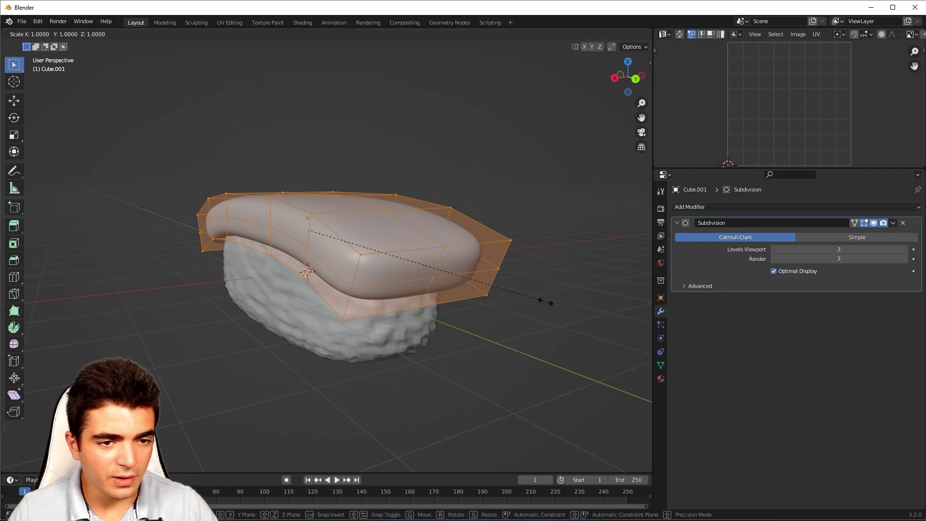
{"action": "key", "text": "z"}
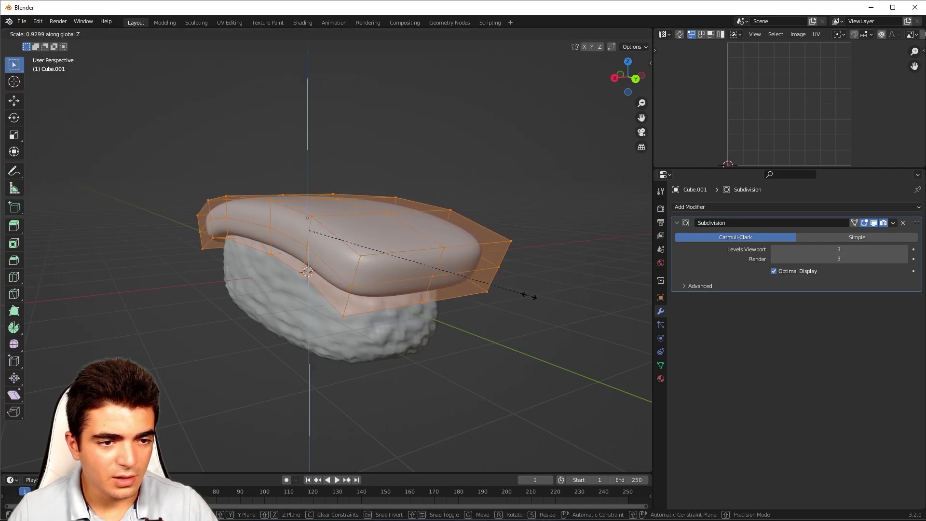
{"action": "left_click", "coordinate": [536, 295]}
{"action": "middle_click_drag", "start_coordinate": [536, 295], "coordinate": [343, 303]}
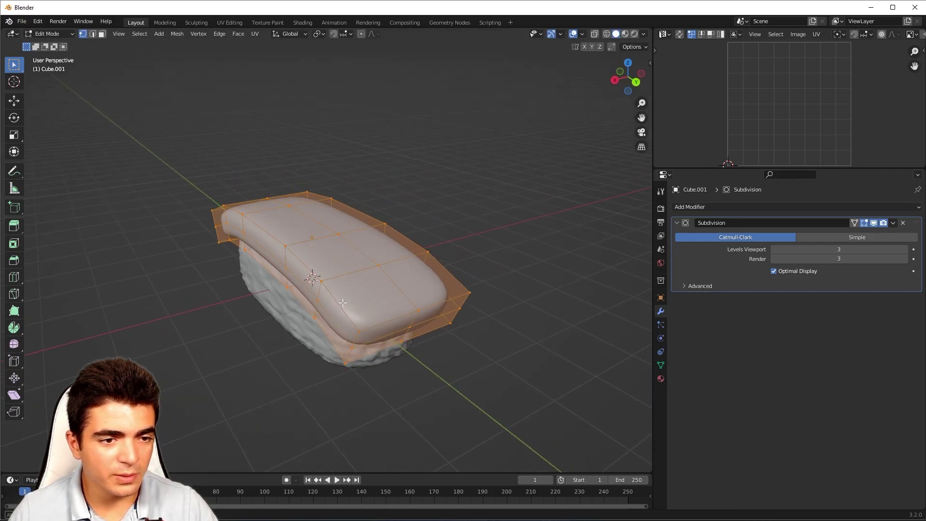
Step: Select the slab's top faces, lower them slightly along Z to thin the slice, and return to Object Mode
{"action": "key", "text": "3"}
{"action": "left_click", "coordinate": [383, 315]}
{"action": "left_click", "coordinate": [413, 283], "text": "shift"}
{"action": "left_click", "coordinate": [388, 255], "text": "shift"}
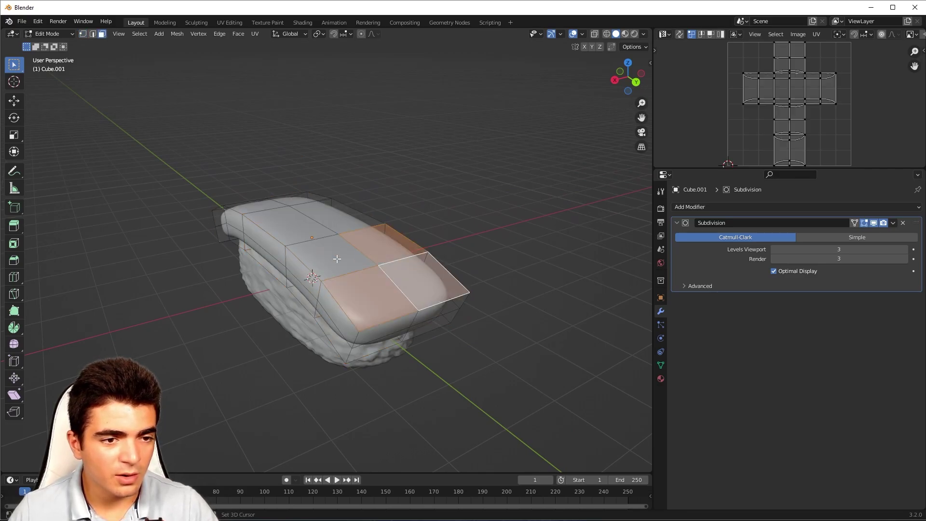
{"action": "left_click", "coordinate": [335, 225], "text": "shift"}
{"action": "left_click", "coordinate": [294, 224], "text": "shift"}
{"action": "middle_click_drag", "start_coordinate": [294, 225], "coordinate": [345, 269]}
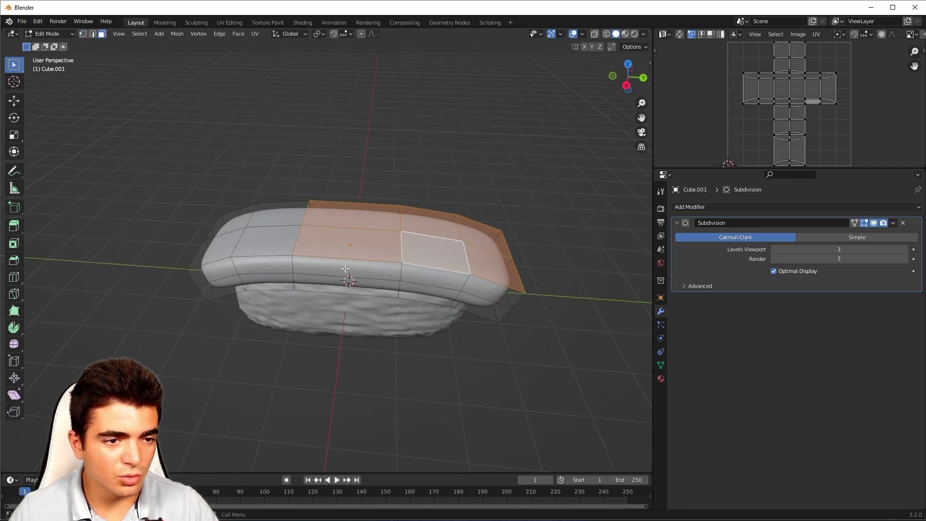
{"action": "left_click", "coordinate": [265, 217], "text": "shift"}
{"action": "middle_click_drag", "start_coordinate": [265, 218], "coordinate": [347, 268]}
{"action": "key", "text": "g"}
{"action": "key", "text": "z"}
{"action": "left_click", "coordinate": [306, 269]}
{"action": "key", "text": "Tab"}
{"action": "middle_click_drag", "start_coordinate": [426, 285], "coordinate": [361, 289]}
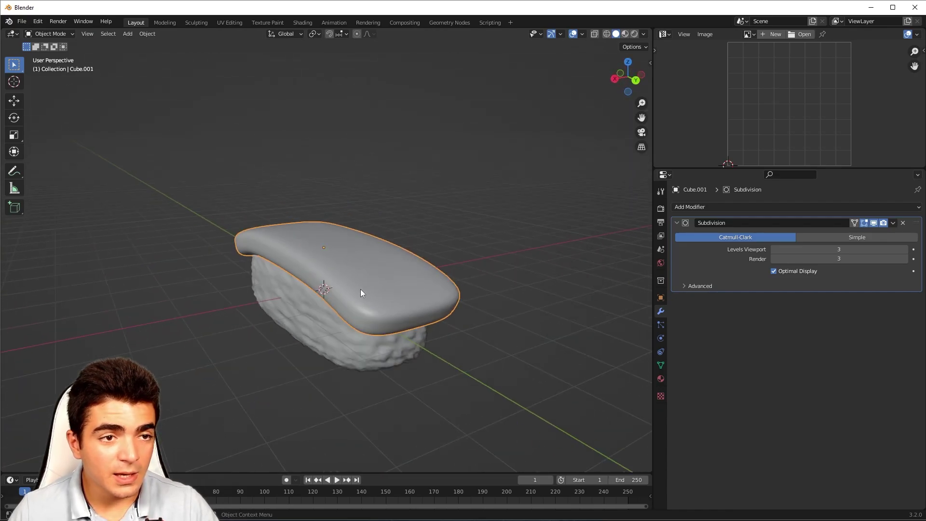
Step: Lower the +X corner vertex at the slab's +Y end about 0.2 m using proportional editing with a radius of about 1.95 m
{"action": "key", "text": "Tab"}
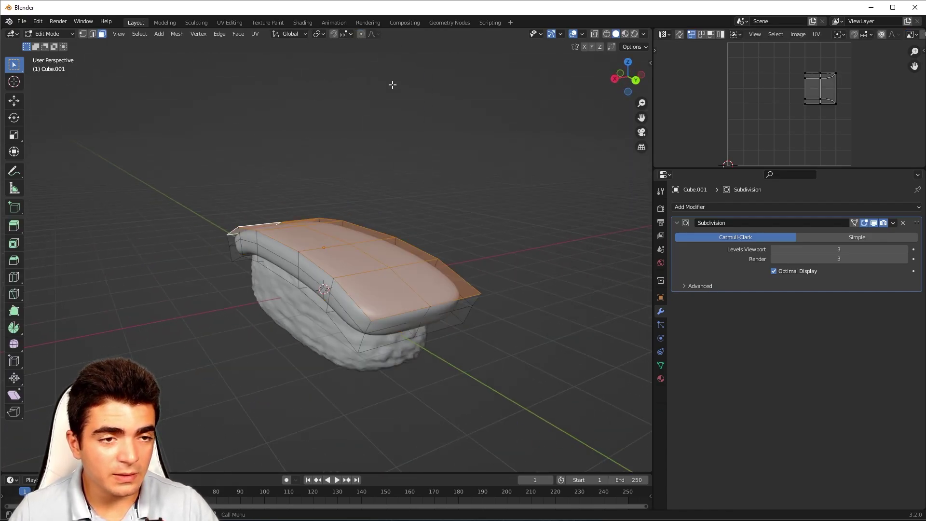
{"action": "left_click", "coordinate": [86, 35]}
{"action": "key", "text": "alt+a"}
{"action": "middle_click_drag", "start_coordinate": [368, 289], "coordinate": [321, 282]}
{"action": "left_click", "coordinate": [318, 285]}
{"action": "key", "text": "g"}
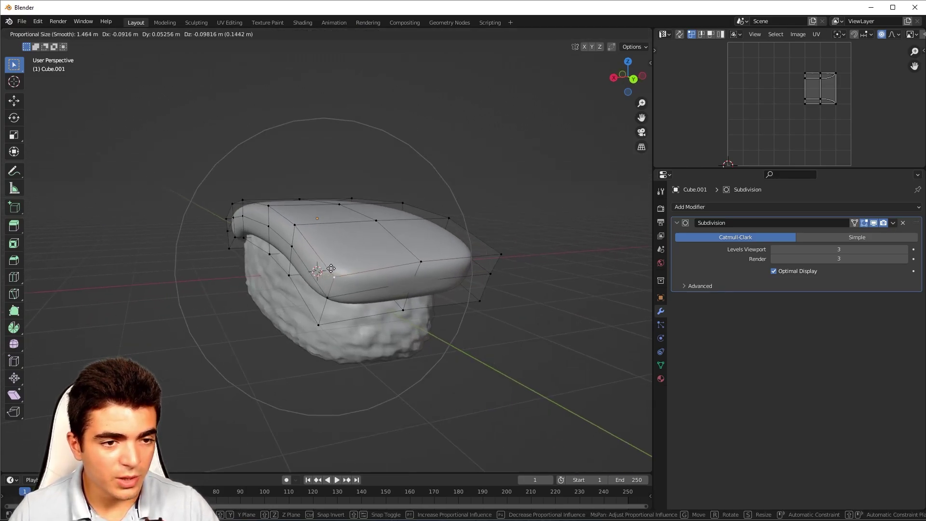
{"action": "scroll", "coordinate": [323, 275], "scroll_direction": "down", "scroll_amount": 3}
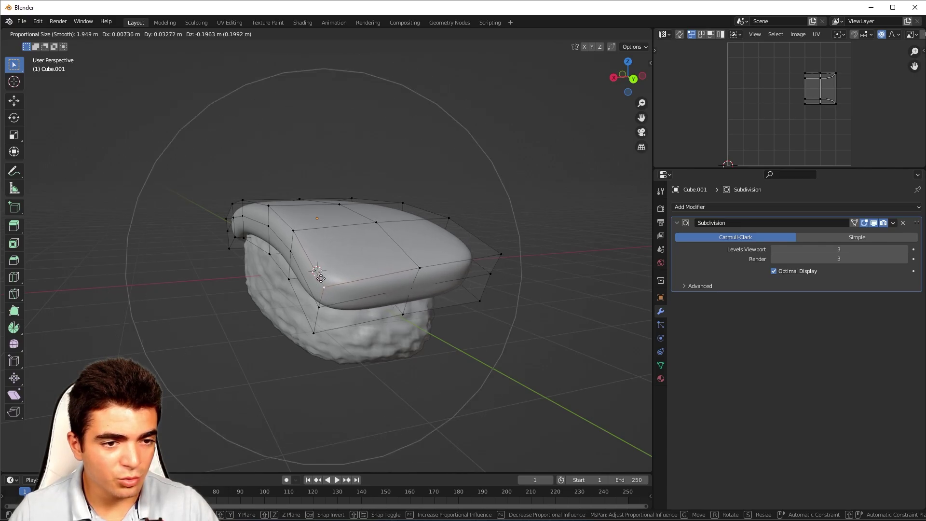
{"action": "left_click", "coordinate": [321, 278]}
{"action": "middle_click_drag", "start_coordinate": [321, 279], "coordinate": [246, 235]}
{"action": "key", "text": "g"}
{"action": "scroll", "coordinate": [347, 230], "scroll_direction": "up", "scroll_amount": 1}
{"action": "right_click", "coordinate": [348, 231]}
{"action": "key", "text": "g"}
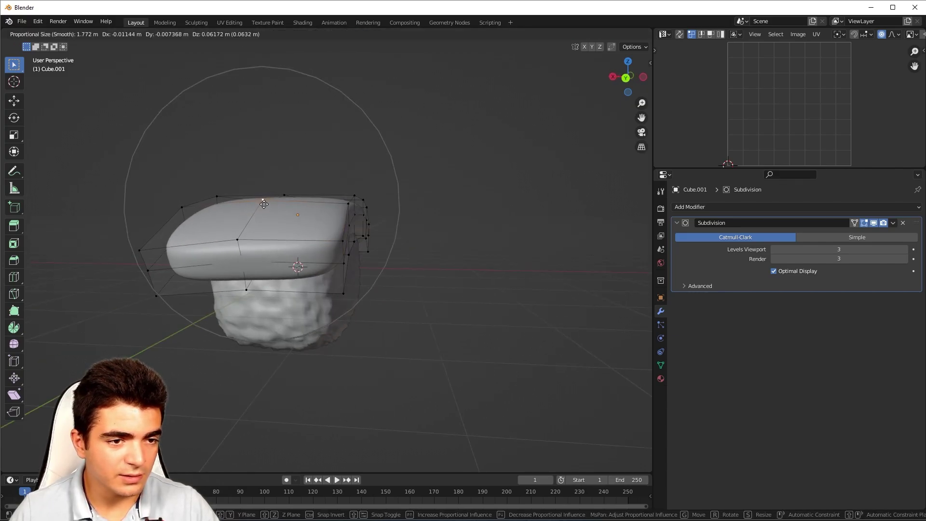
{"action": "right_click", "coordinate": [264, 204]}
{"action": "middle_click_drag", "start_coordinate": [264, 204], "coordinate": [303, 237]}
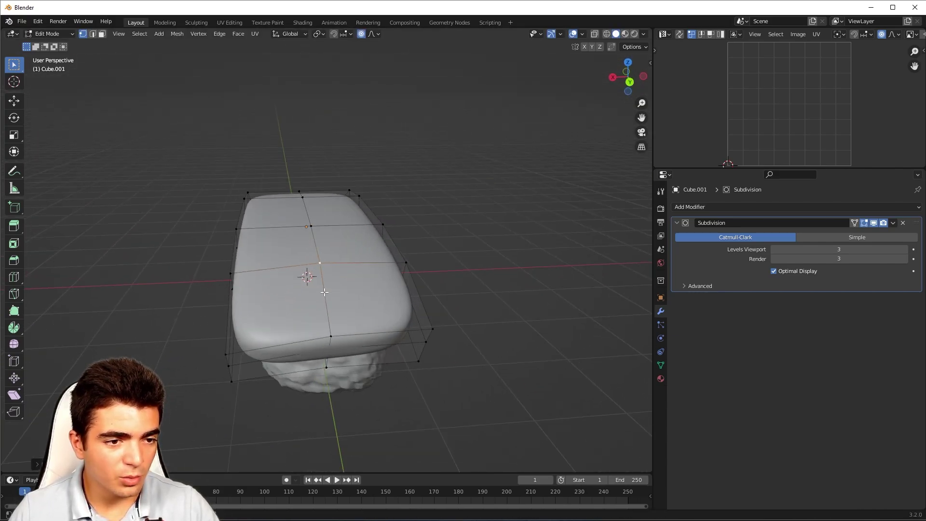
Step: Select the slab's lengthwise centre loop, check it in wireframe, and raise it slightly along Z with proportional editing
{"action": "mouse_move", "coordinate": [325, 292]}
{"action": "middle_mouse_down"}
{"action": "mouse_move", "coordinate": [264, 276]}
{"action": "mouse_move", "coordinate": [430, 299]}
{"action": "middle_mouse_up"}
{"action": "key", "text": "shift+z"}
{"action": "key", "text": "z"}
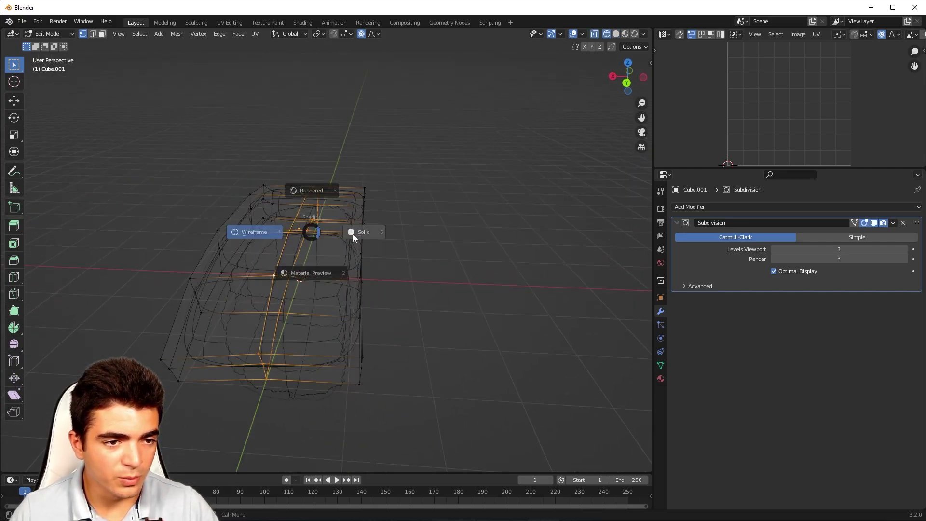
{"action": "left_click", "coordinate": [359, 233]}
{"action": "middle_click_drag", "start_coordinate": [360, 246], "coordinate": [388, 285]}
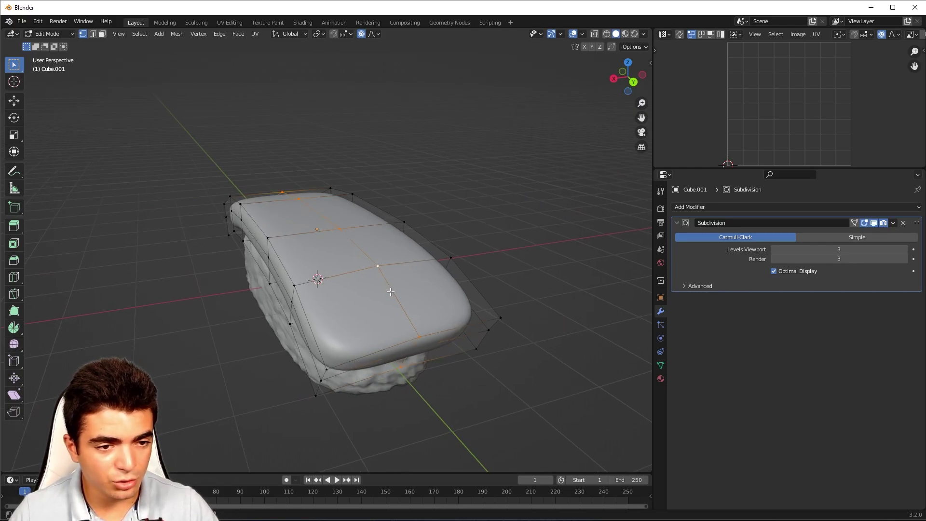
{"action": "key", "text": "z"}
{"action": "left_click", "coordinate": [333, 284]}
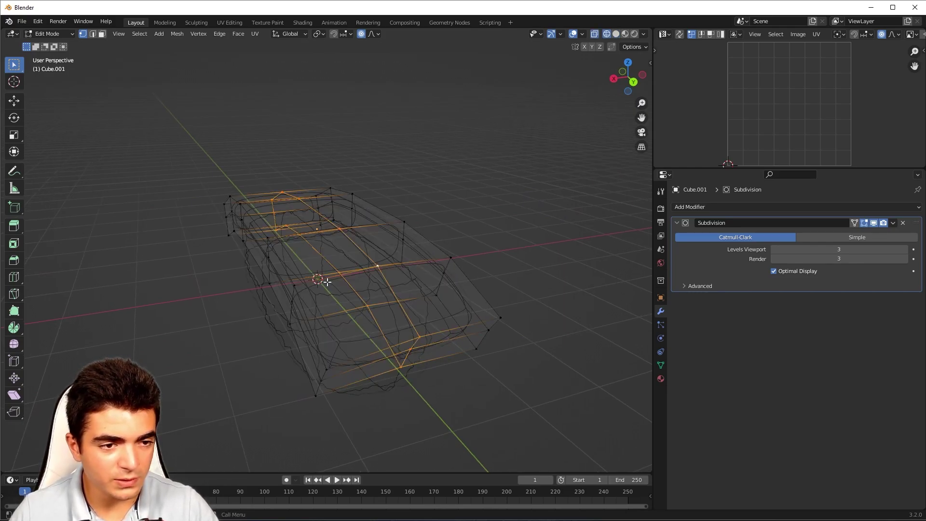
{"action": "mouse_move", "coordinate": [328, 283]}
{"action": "middle_mouse_down"}
{"action": "mouse_move", "coordinate": [302, 221]}
{"action": "mouse_move", "coordinate": [346, 217]}
{"action": "middle_mouse_up"}
{"action": "key", "text": "z"}
{"action": "left_click", "coordinate": [355, 219]}
{"action": "key", "text": "g"}
{"action": "key", "text": "z"}
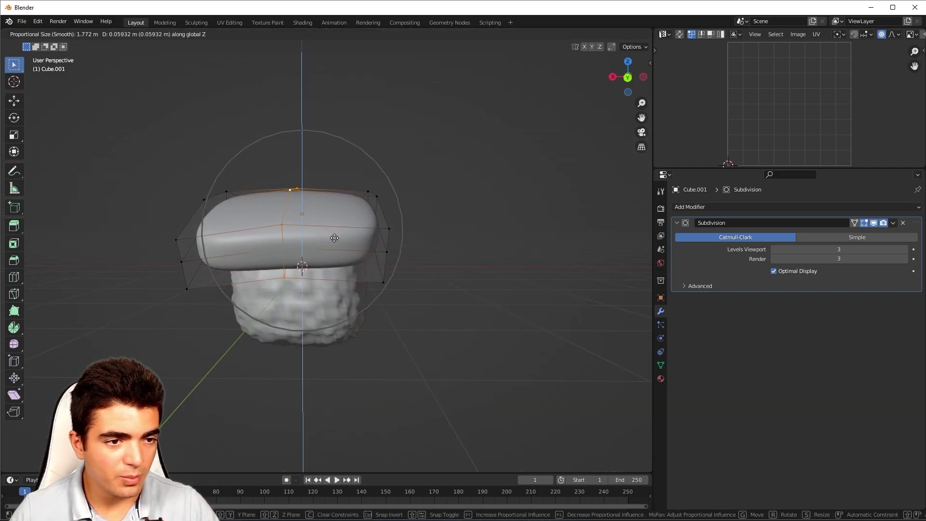
{"action": "left_click", "coordinate": [335, 231]}
Step: Turn off proportional editing and raise the lengthwise centre loop along Z to crown the slab's top
{"action": "middle_click_drag", "start_coordinate": [377, 80], "coordinate": [408, 107], "text": "shift"}
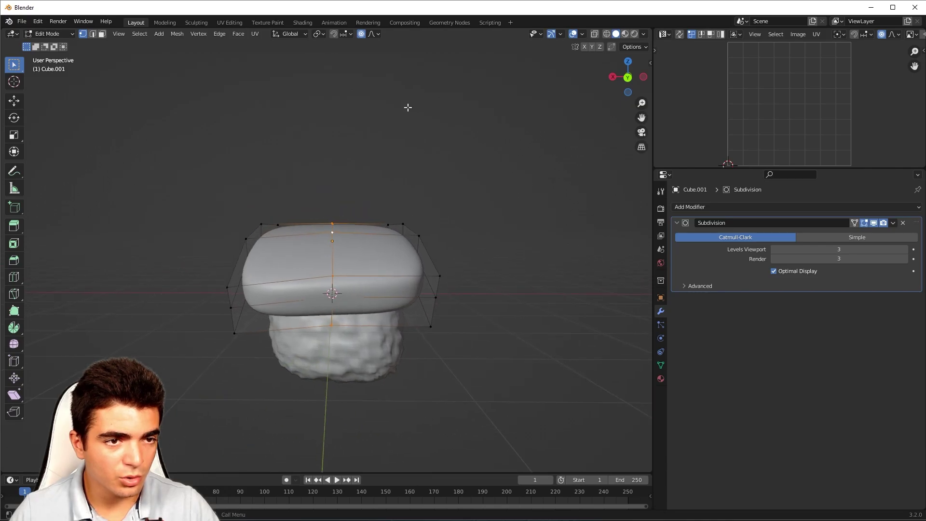
{"action": "key", "text": "g"}
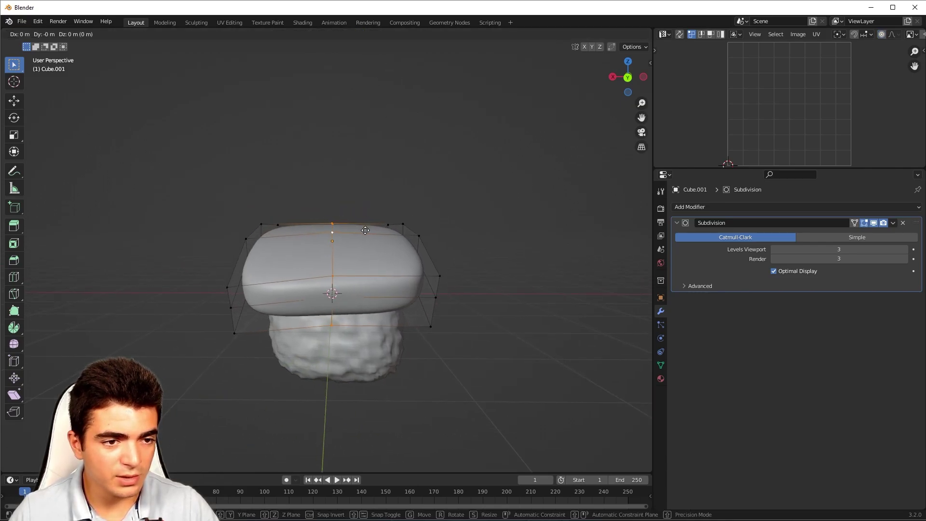
{"action": "key", "text": "z"}
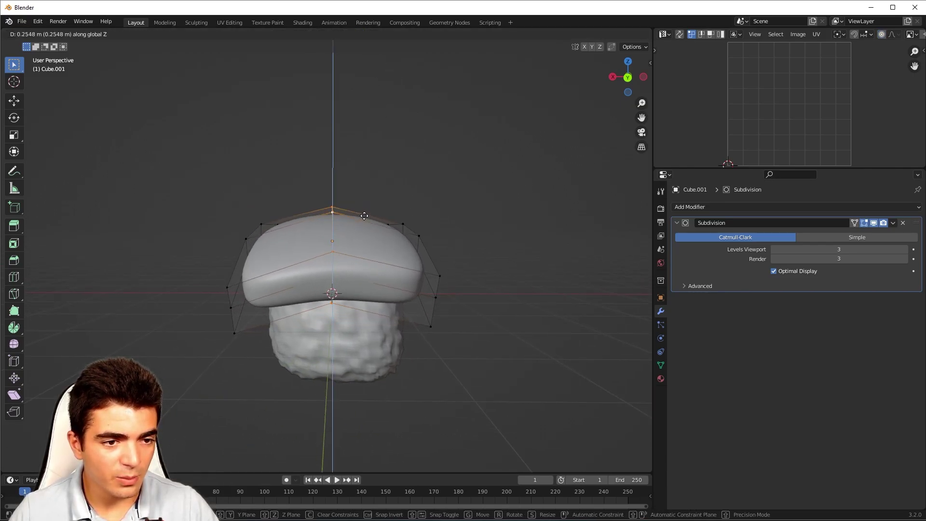
{"action": "left_click", "coordinate": [364, 224]}
{"action": "middle_click_drag", "start_coordinate": [364, 225], "coordinate": [390, 218]}
{"action": "key", "text": "Tab"}
{"action": "key", "text": "Tab"}
{"action": "key", "text": "g"}
{"action": "key", "text": "z"}
{"action": "left_click", "coordinate": [307, 207]}
Step: Turn proportional editing back on and nudge a top-centre vertex and the neighbouring vertex on the slab's +X edge
{"action": "left_click", "coordinate": [361, 35]}
{"action": "middle_click_drag", "start_coordinate": [347, 120], "coordinate": [378, 233]}
{"action": "key", "text": "g"}
{"action": "left_click", "coordinate": [397, 213]}
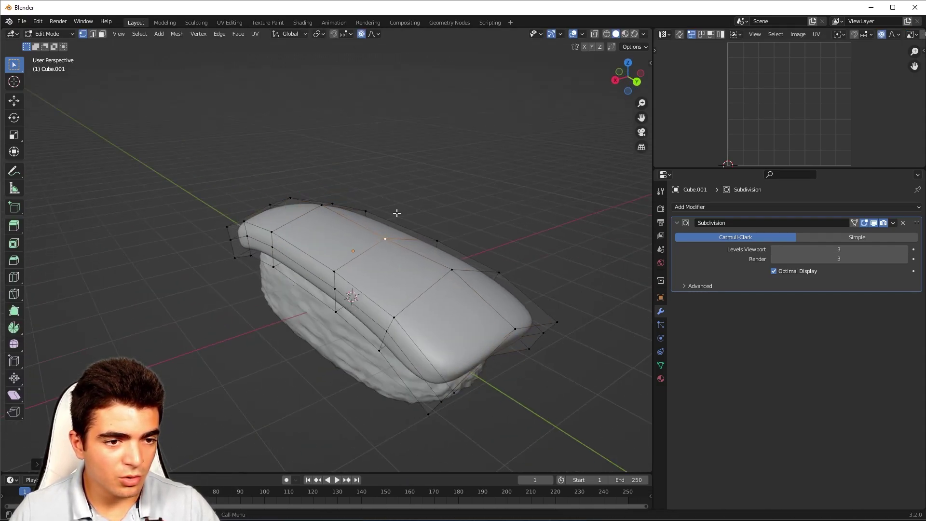
{"action": "key", "text": "g"}
{"action": "left_click", "coordinate": [334, 283]}
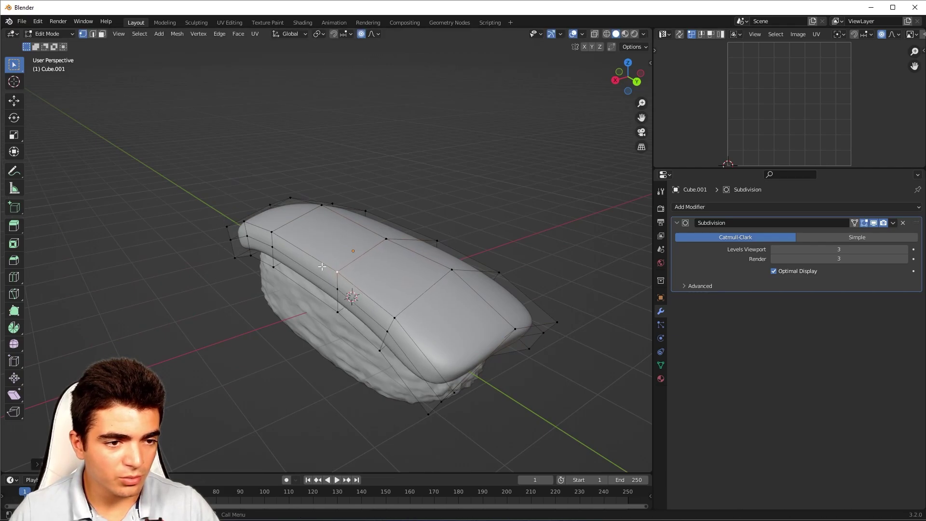
Step: Nudge further slab vertices with proportional editing to make the shape less regular, and return to Object Mode
{"action": "middle_click_drag", "start_coordinate": [334, 282], "coordinate": [357, 221]}
{"action": "key", "text": "g"}
{"action": "left_click", "coordinate": [419, 249]}
{"action": "key", "text": "g"}
{"action": "left_click", "coordinate": [333, 247]}
{"action": "key", "text": "Tab"}
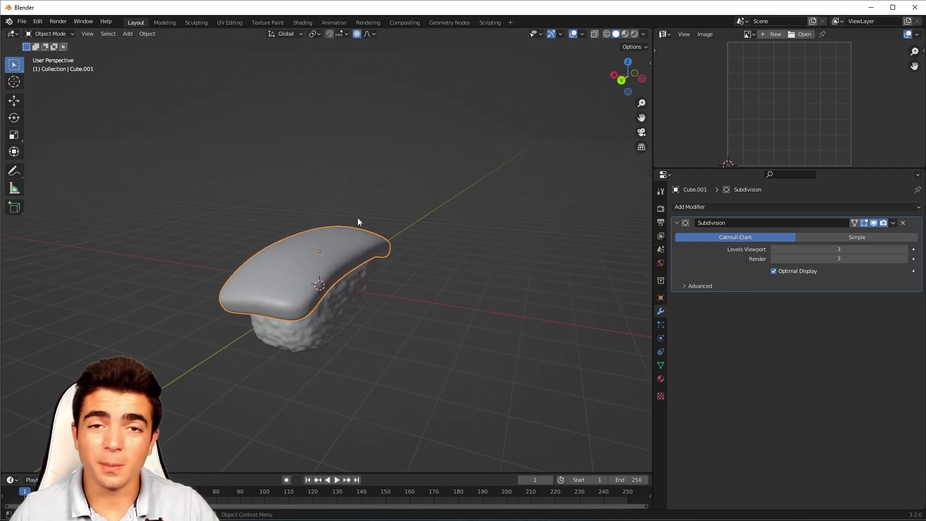
Step: Switch the 3D viewport to Material Preview shading
{"action": "middle_click_drag", "start_coordinate": [358, 218], "coordinate": [570, 187]}
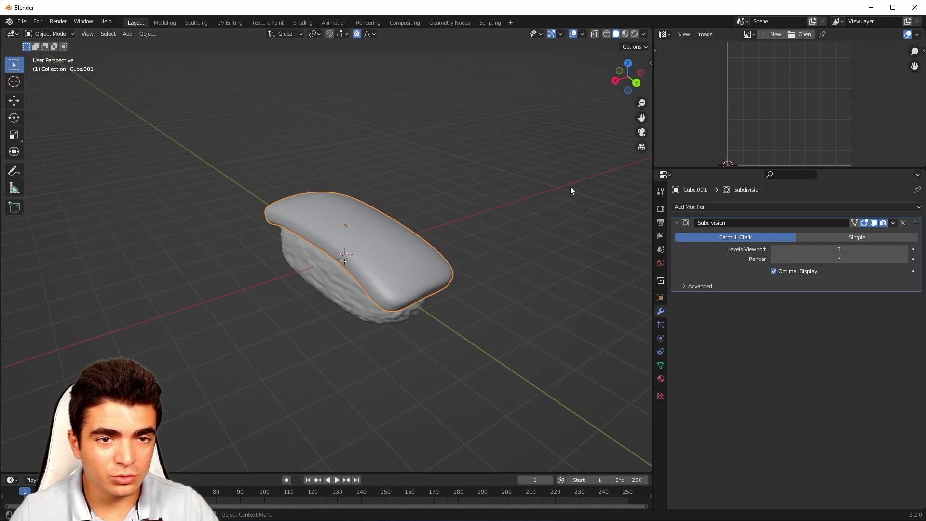
{"action": "left_click", "coordinate": [625, 34]}
{"action": "scroll", "coordinate": [484, 198], "scroll_direction": "up", "scroll_amount": 2}
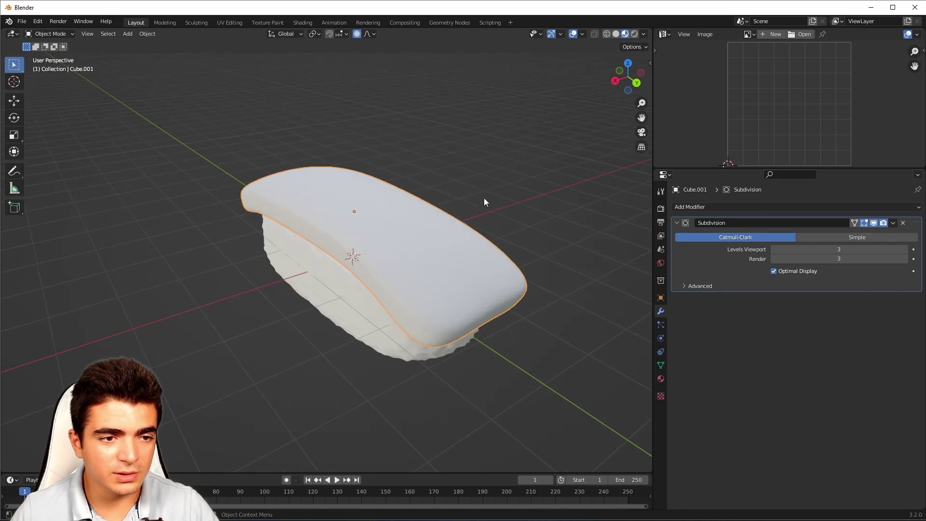
Step: Enlarge the timeline area, narrow the side editors, and turn the timeline into a Shader Editor
{"action": "left_click_drag", "start_coordinate": [132, 473], "coordinate": [132, 332]}
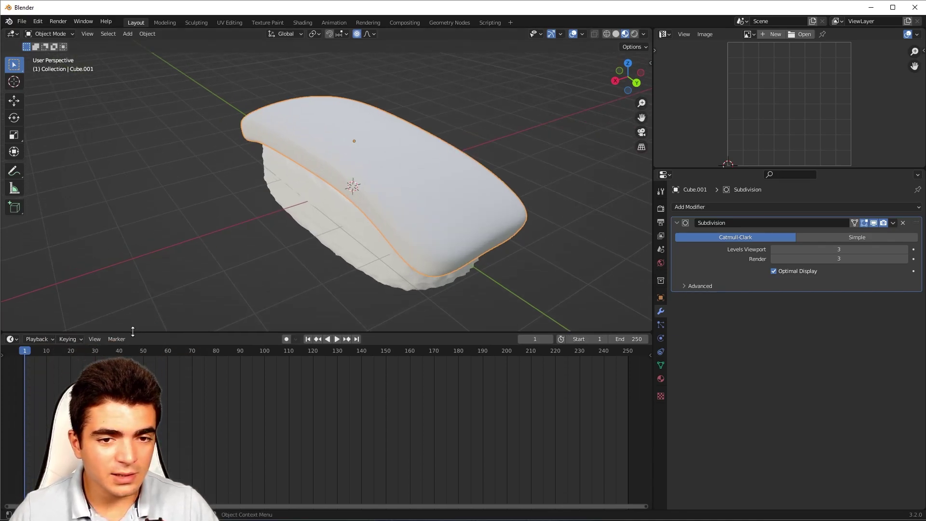
{"action": "left_click_drag", "start_coordinate": [654, 109], "coordinate": [808, 109]}
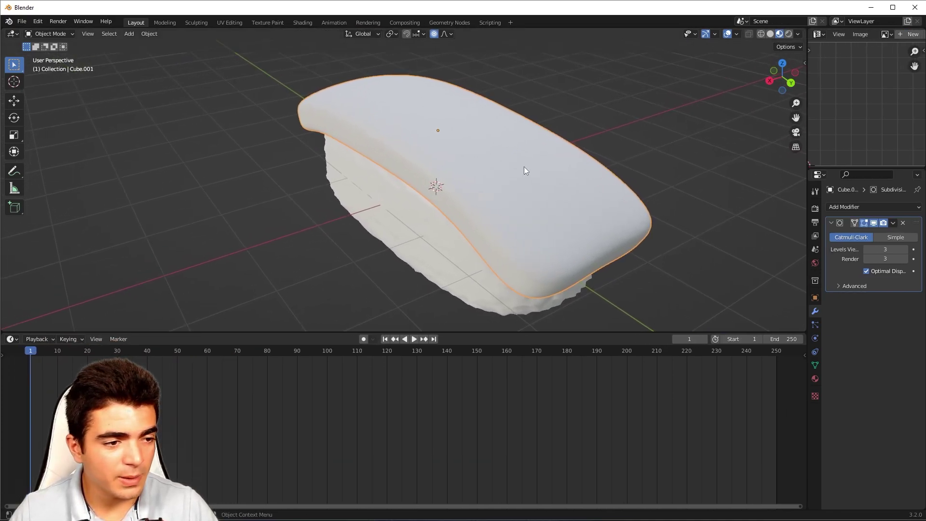
{"action": "left_click", "coordinate": [11, 339]}
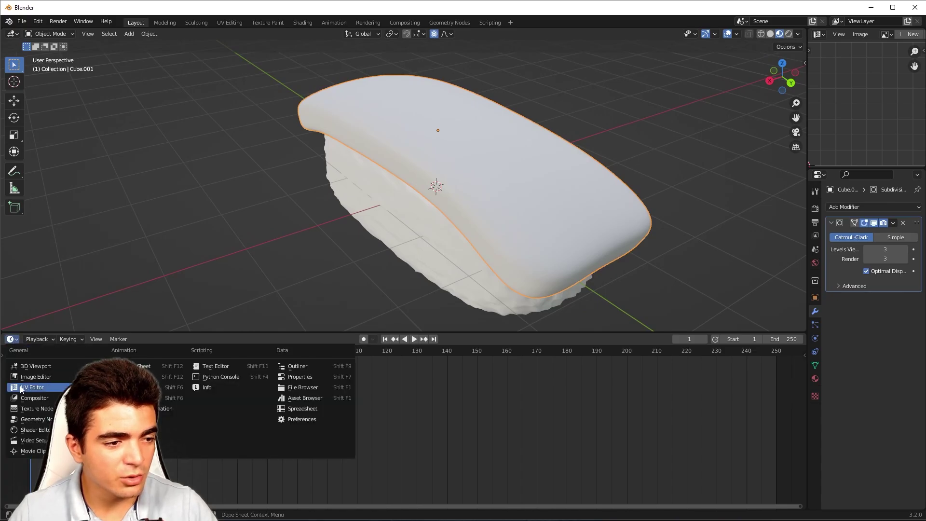
{"action": "left_click", "coordinate": [36, 430]}
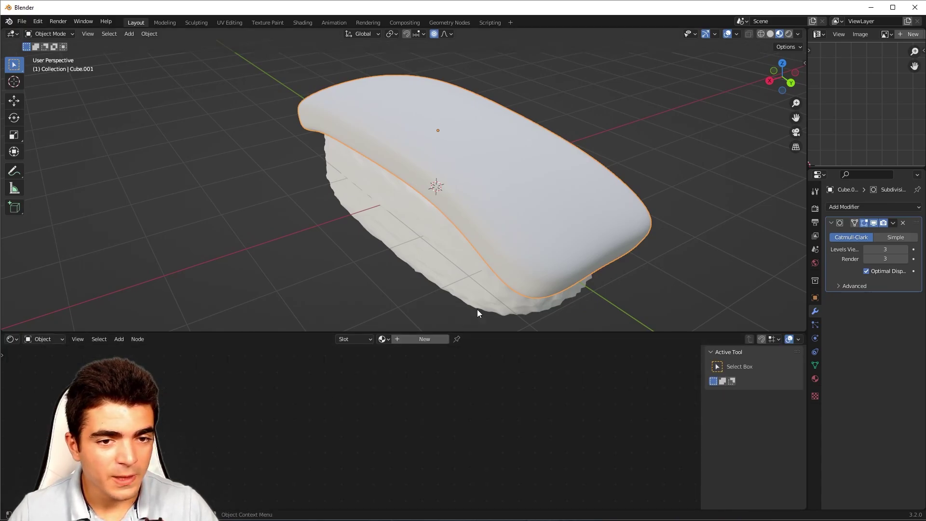
Step: Create a new material on the slab and name it SAUMON
{"action": "left_click", "coordinate": [414, 345]}
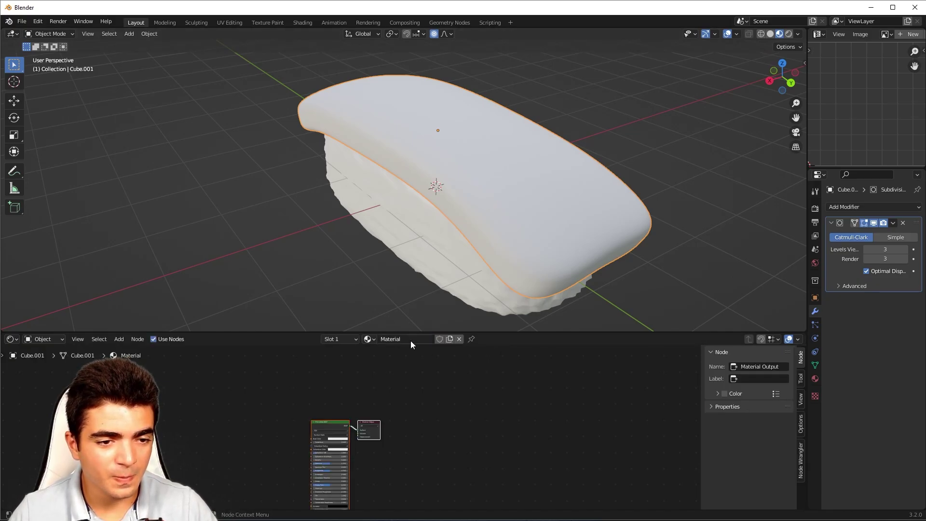
{"action": "type", "text": "SAUMON"}
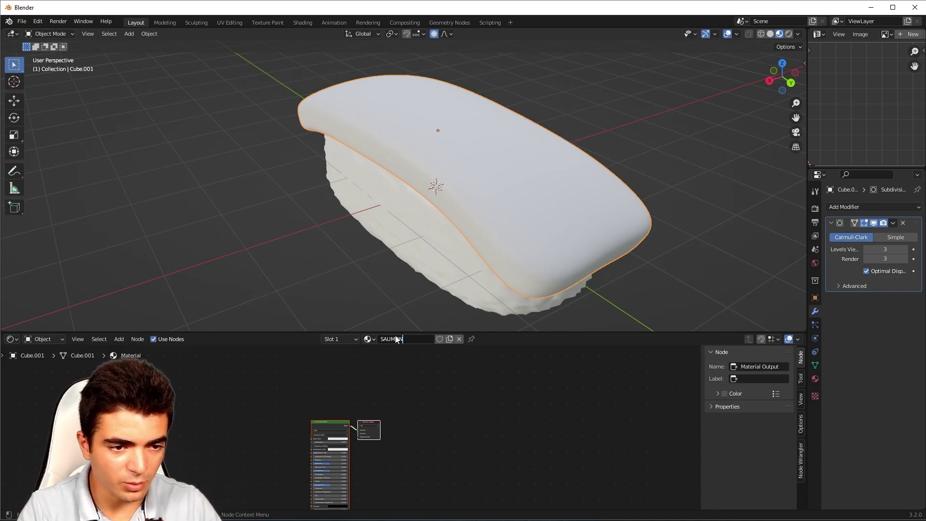
{"action": "key", "text": "Return"}
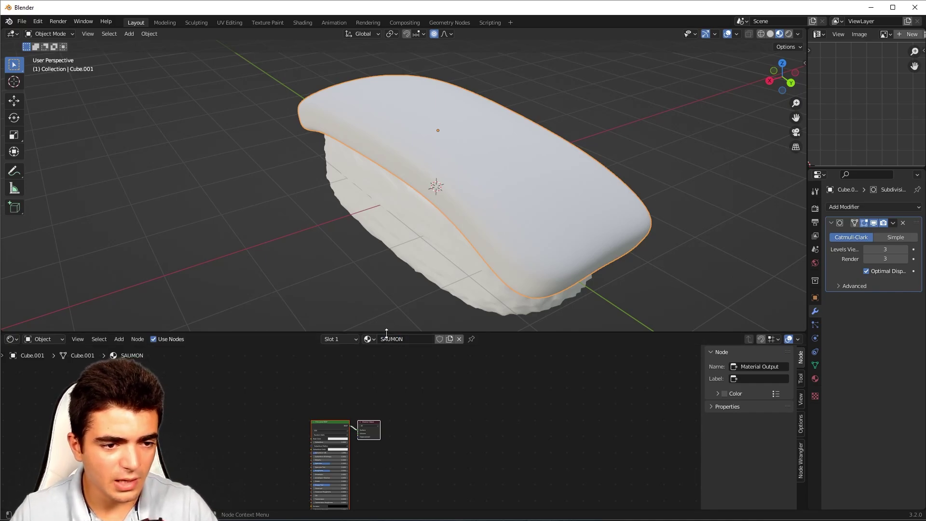
Step: Make the Shader Editor taller and frame the material's Principled BSDF and Material Output nodes
{"action": "left_click_drag", "start_coordinate": [386, 332], "coordinate": [379, 305]}
{"action": "scroll", "coordinate": [241, 389], "scroll_direction": "up", "scroll_amount": 3}
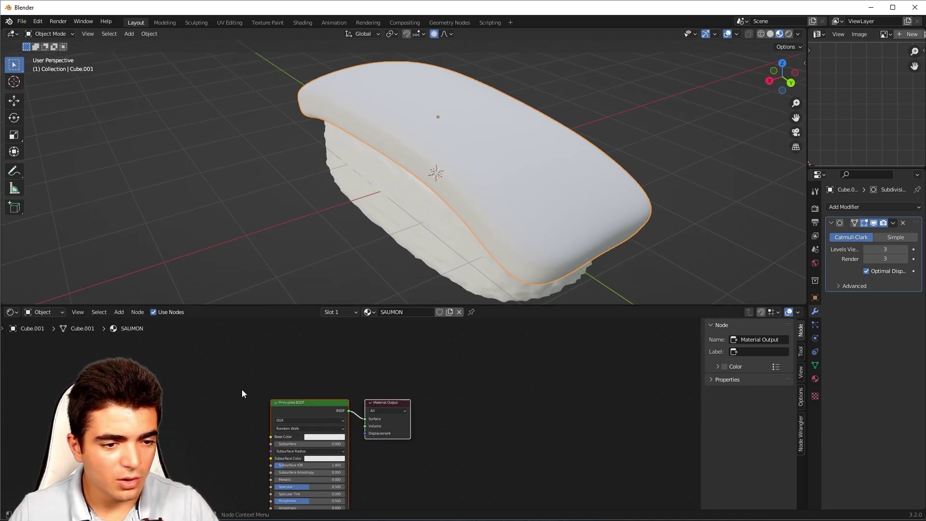
{"action": "middle_click_drag", "start_coordinate": [241, 390], "coordinate": [390, 359]}
{"action": "left_click", "coordinate": [390, 360]}
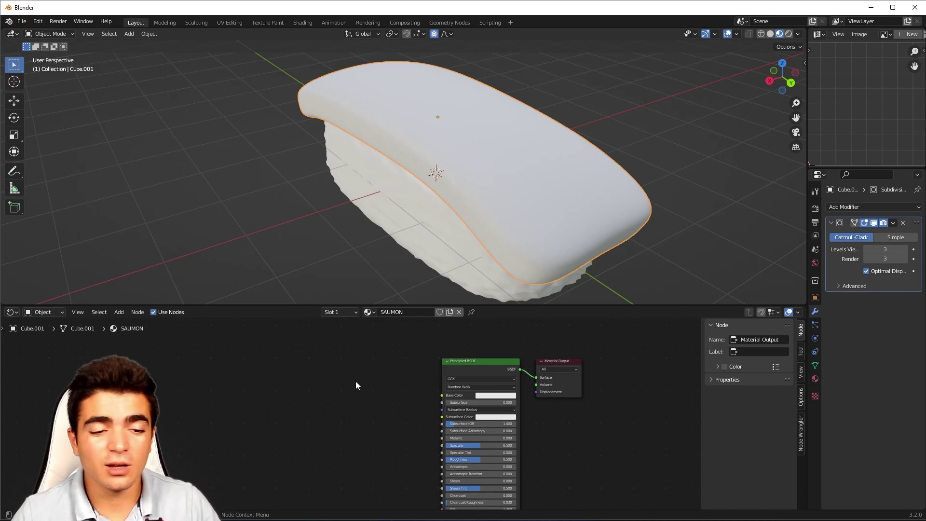
{"action": "left_click_drag", "start_coordinate": [499, 350], "coordinate": [577, 385]}
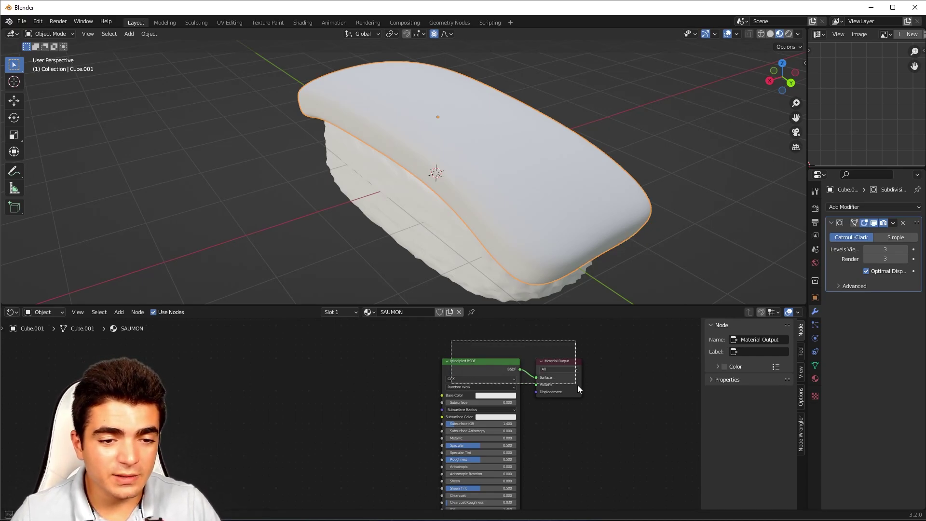
{"action": "scroll", "coordinate": [574, 417], "scroll_direction": "up", "scroll_amount": 2}
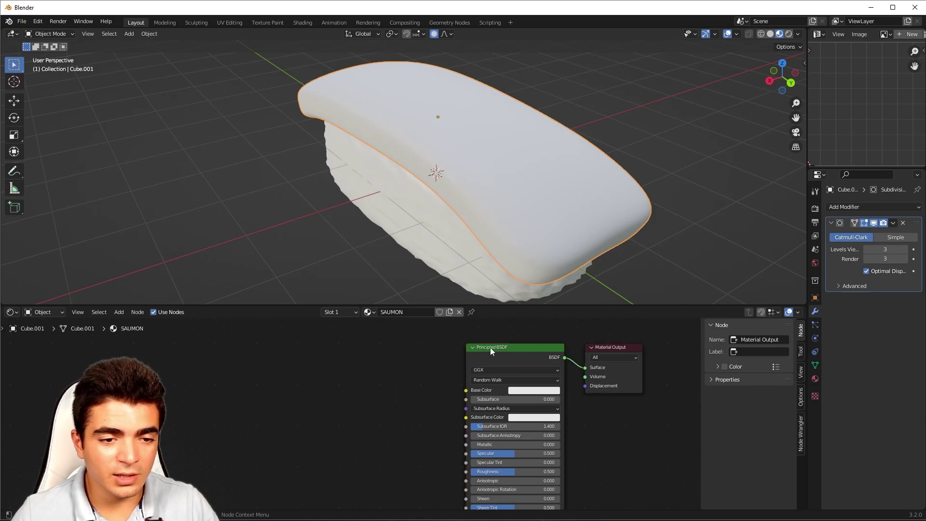
Step: Add a Wave Texture node before the Principled BSDF and connect its Color output to Base Color
{"action": "left_click_drag", "start_coordinate": [502, 354], "coordinate": [505, 355]}
{"action": "scroll", "coordinate": [367, 404], "scroll_direction": "down", "scroll_amount": 2}
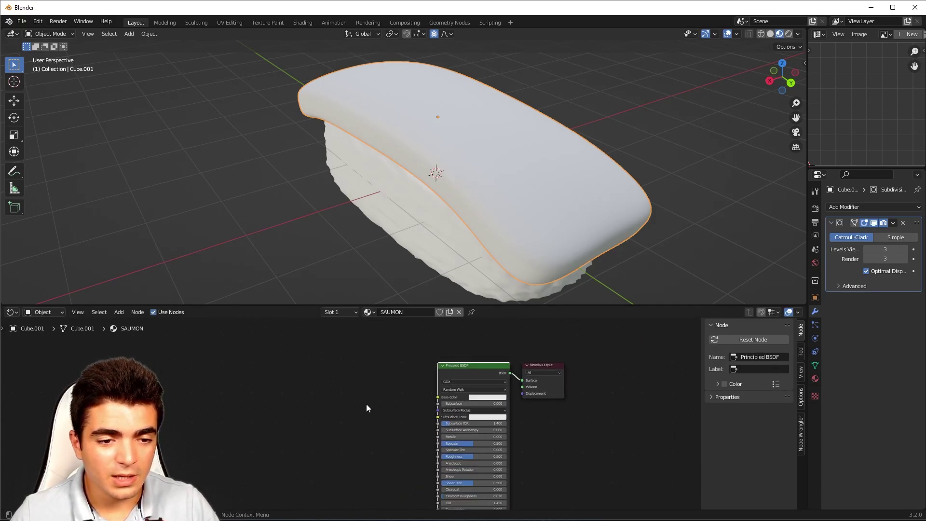
{"action": "middle_click_drag", "start_coordinate": [367, 403], "coordinate": [423, 388]}
{"action": "left_click", "coordinate": [445, 372]}
{"action": "scroll", "coordinate": [423, 401], "scroll_direction": "up", "scroll_amount": 1}
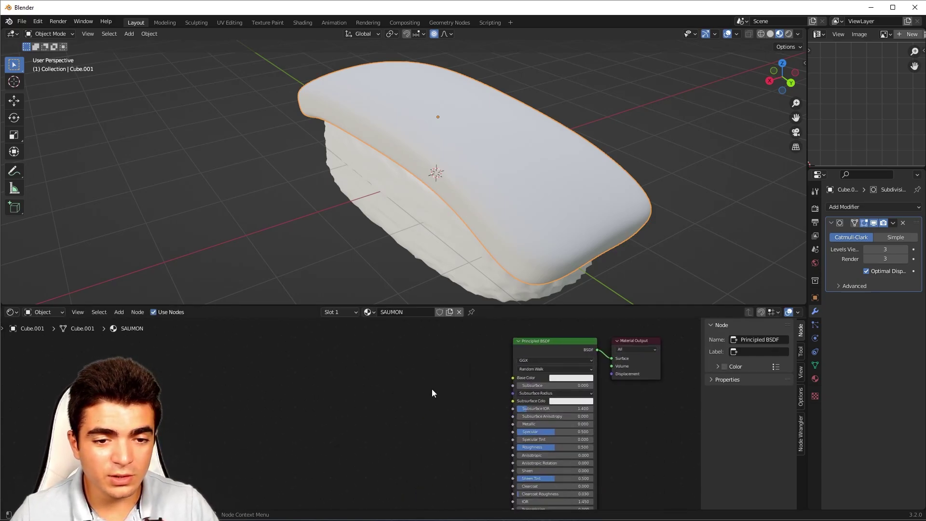
{"action": "key", "text": "shift+a"}
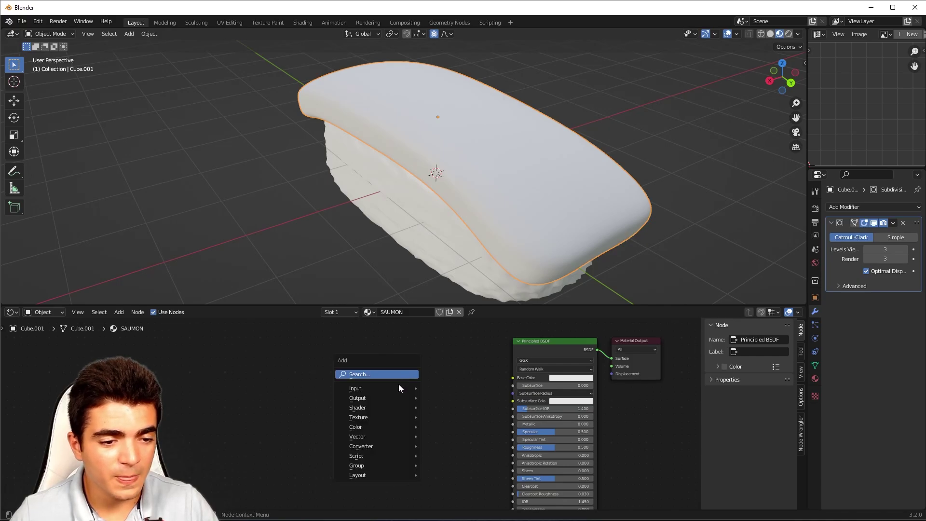
{"action": "mouse_move", "coordinate": [372, 417]}
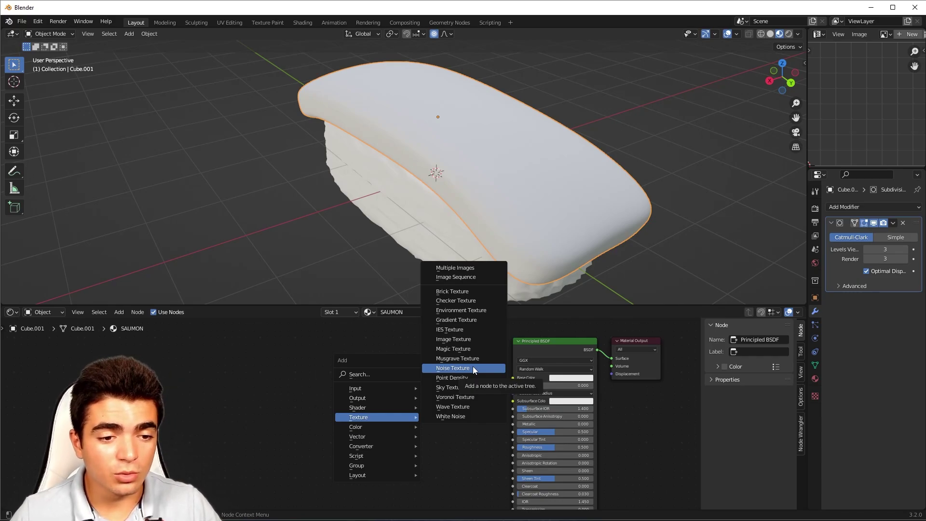
{"action": "left_click", "coordinate": [450, 409]}
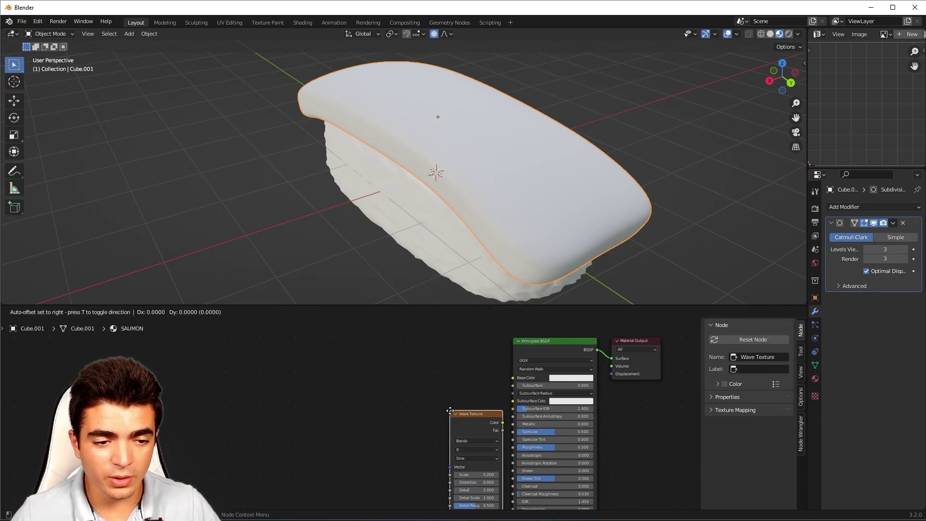
{"action": "left_click", "coordinate": [377, 368]}
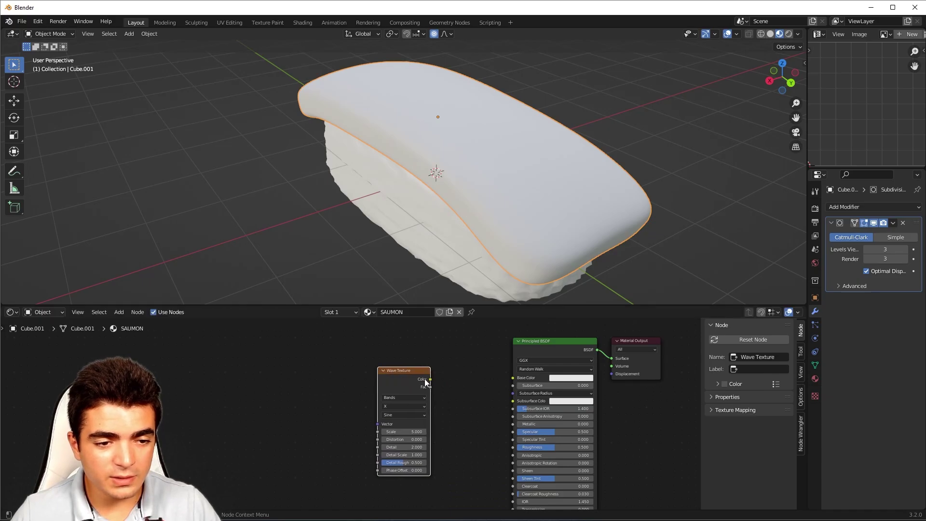
{"action": "left_click_drag", "start_coordinate": [430, 379], "coordinate": [513, 378]}
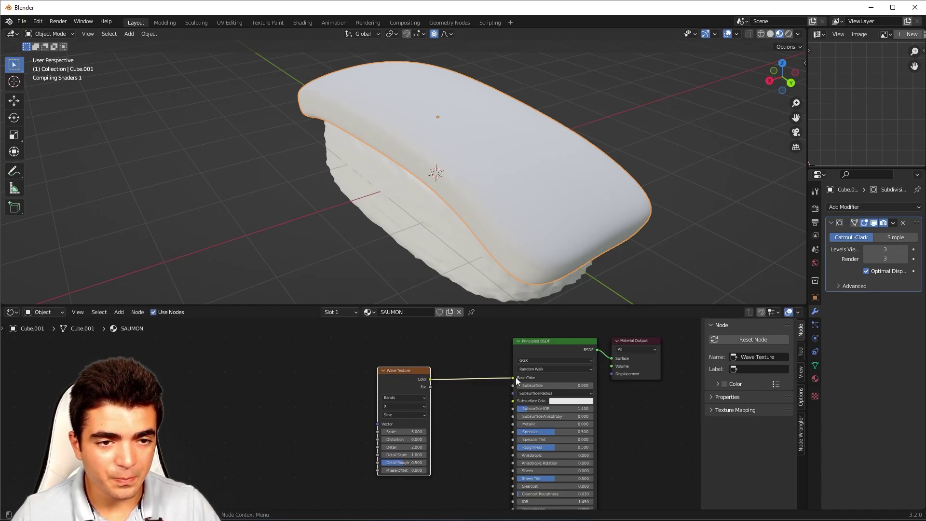
Step: Set the Wave Texture's Scale to 1.800 for fewer, wider stripes along the slice
{"action": "middle_click_drag", "start_coordinate": [332, 251], "coordinate": [445, 236]}
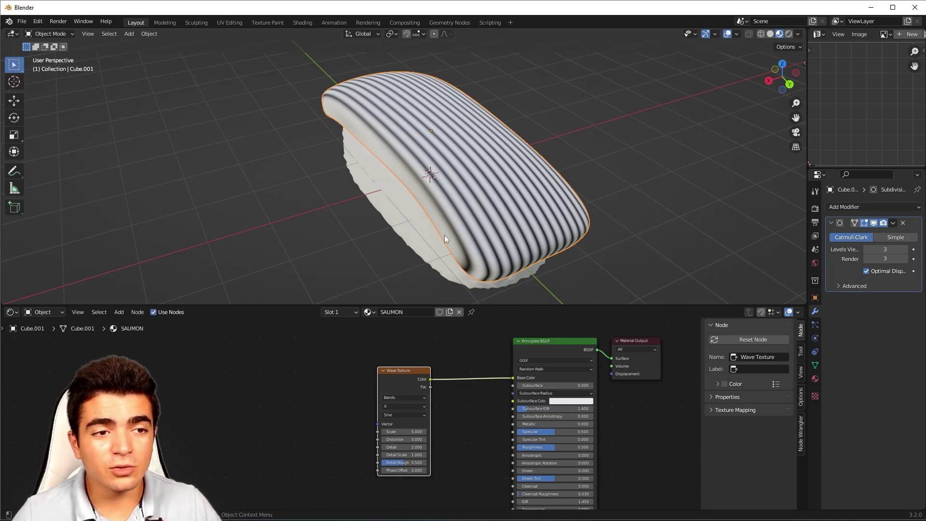
{"action": "middle_click_drag", "start_coordinate": [463, 195], "coordinate": [415, 181]}
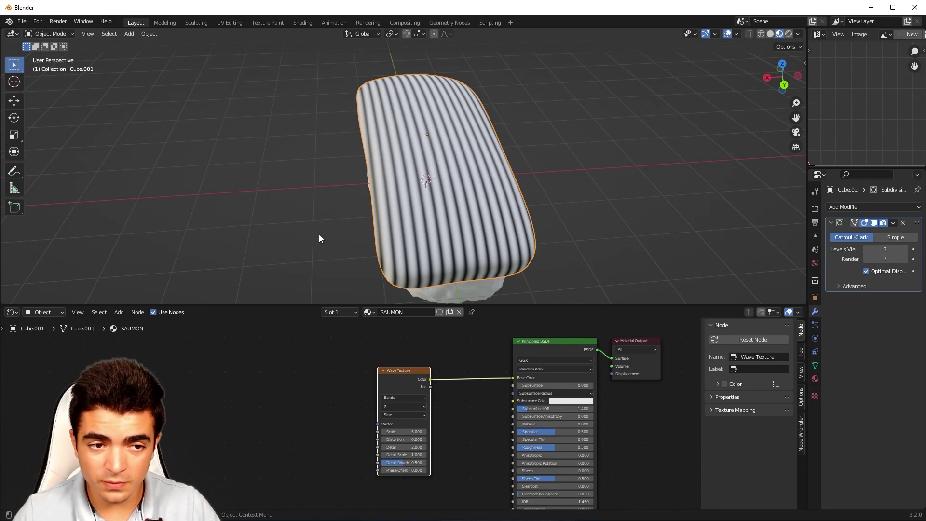
{"action": "scroll", "coordinate": [326, 233], "scroll_direction": "down", "scroll_amount": 3}
{"action": "mouse_move", "coordinate": [325, 236]}
{"action": "middle_mouse_down"}
{"action": "mouse_move", "coordinate": [350, 228]}
{"action": "mouse_move", "coordinate": [351, 236]}
{"action": "middle_mouse_up"}
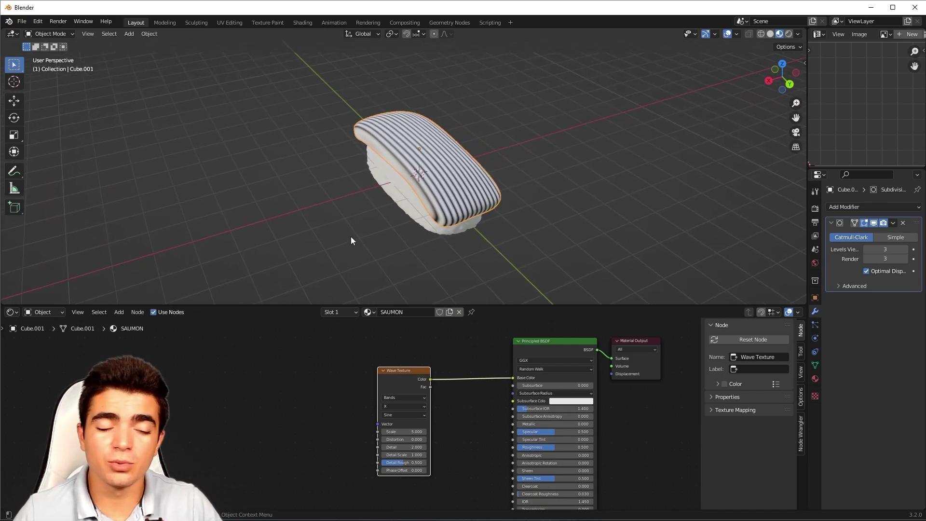
{"action": "scroll", "coordinate": [347, 244], "scroll_direction": "up", "scroll_amount": 3}
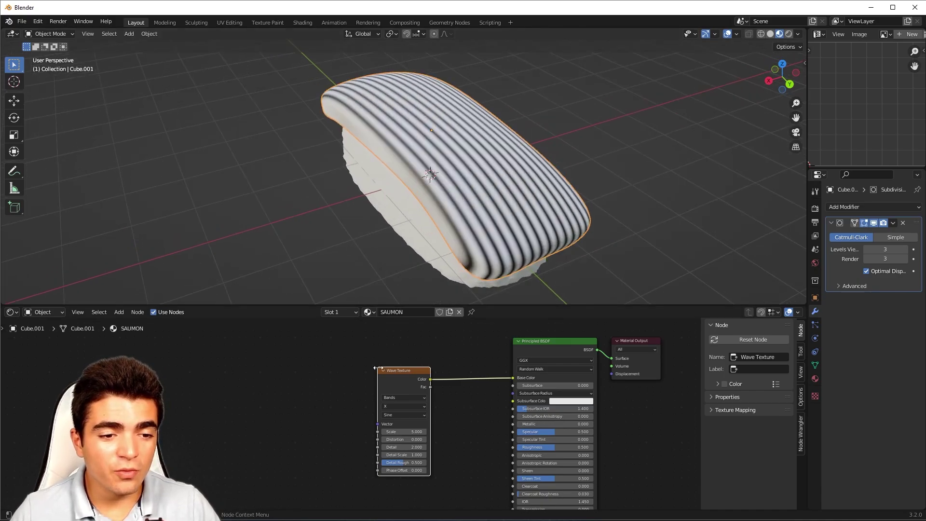
{"action": "middle_click_drag", "start_coordinate": [345, 391], "coordinate": [294, 377], "text": "ctrl"}
{"action": "scroll", "coordinate": [294, 378], "scroll_direction": "up", "scroll_amount": 1}
{"action": "mouse_move", "coordinate": [331, 352]}
{"action": "left_mouse_down"}
{"action": "mouse_move", "coordinate": [337, 357]}
{"action": "mouse_move", "coordinate": [326, 352]}
{"action": "left_mouse_up"}
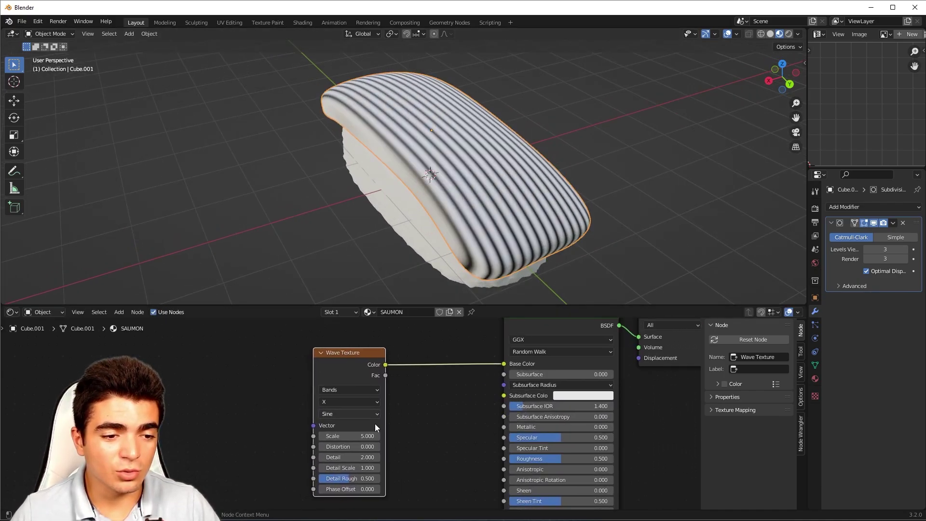
{"action": "left_click_drag", "start_coordinate": [346, 436], "coordinate": [396, 437]}
{"action": "middle_click_drag", "start_coordinate": [366, 184], "coordinate": [383, 180]}
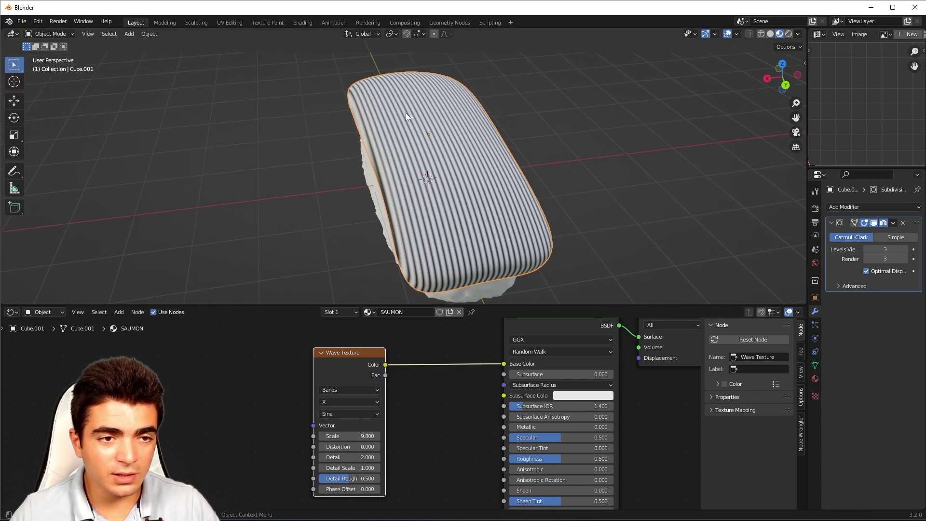
{"action": "left_click_drag", "start_coordinate": [357, 436], "coordinate": [333, 443]}
Step: Move the Wave Texture farther from the Principled BSDF and insert a ColorRamp node on the link between them
{"action": "middle_click_drag", "start_coordinate": [258, 429], "coordinate": [320, 428]}
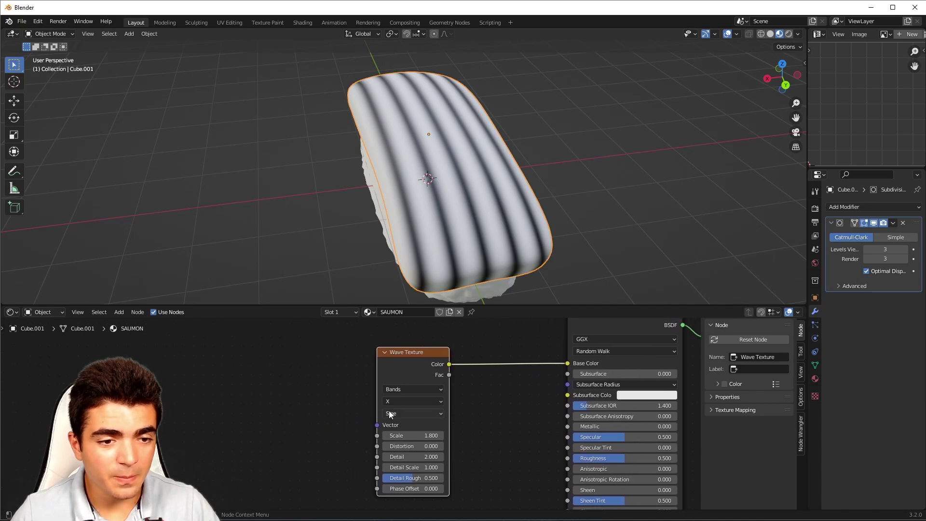
{"action": "left_click_drag", "start_coordinate": [416, 355], "coordinate": [299, 354]}
{"action": "scroll", "coordinate": [402, 334], "scroll_direction": "down", "scroll_amount": 1}
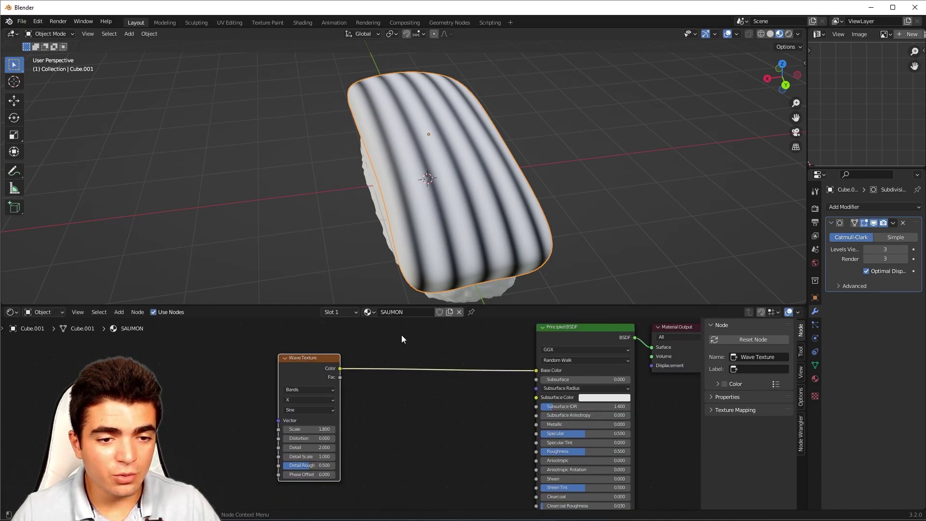
{"action": "key", "text": "shift+a"}
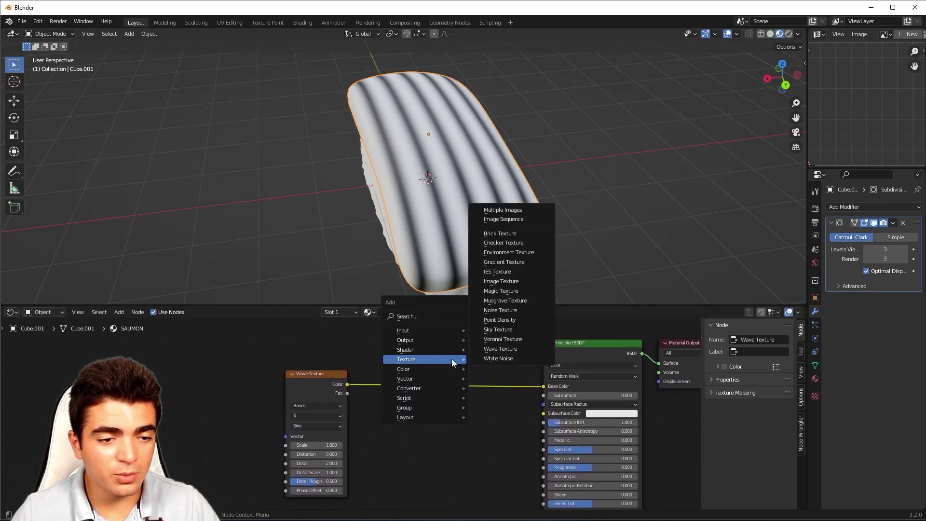
{"action": "left_click", "coordinate": [416, 317]}
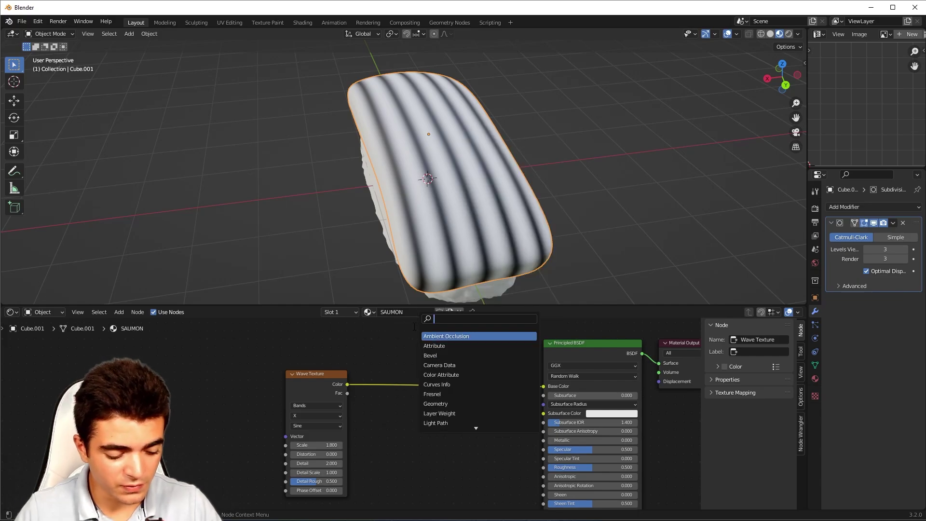
{"action": "type", "text": "color"}
{"action": "key", "text": "Return"}
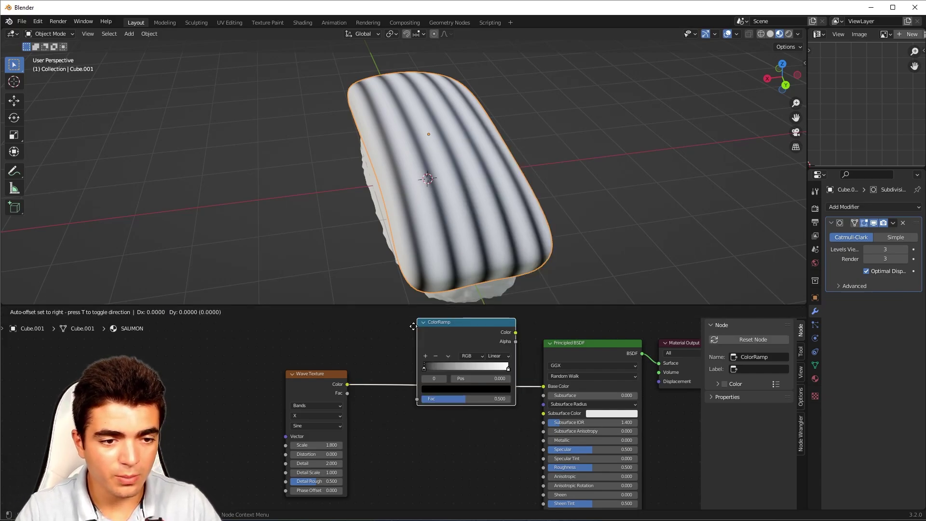
{"action": "left_click", "coordinate": [384, 357]}
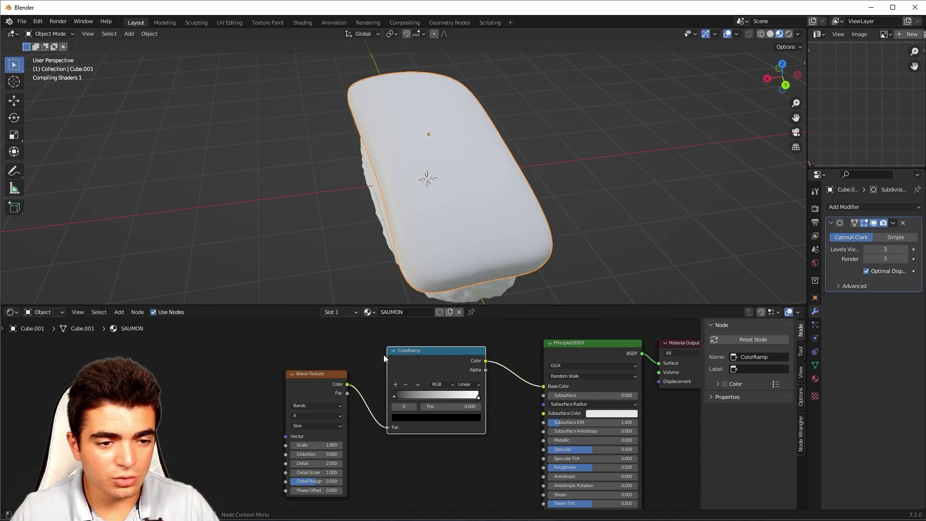
Step: Change the ColorRamp's white stop to a salmon orange with hue 0.051, saturation 0.734 and value 1.000
{"action": "scroll", "coordinate": [466, 418], "scroll_direction": "up", "scroll_amount": 2}
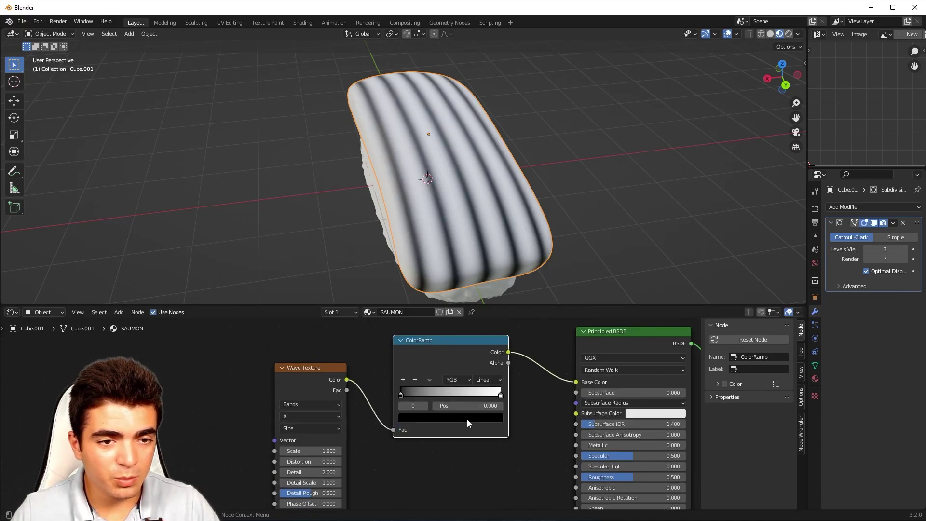
{"action": "scroll", "coordinate": [448, 416], "scroll_direction": "down", "scroll_amount": 1}
{"action": "middle_click_drag", "start_coordinate": [473, 460], "coordinate": [460, 463]}
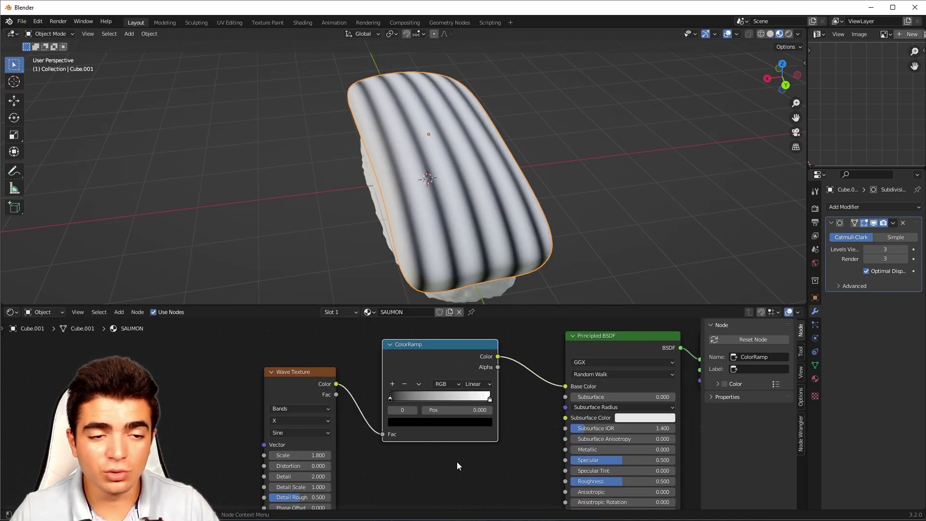
{"action": "left_click", "coordinate": [490, 400]}
{"action": "left_click", "coordinate": [460, 426]}
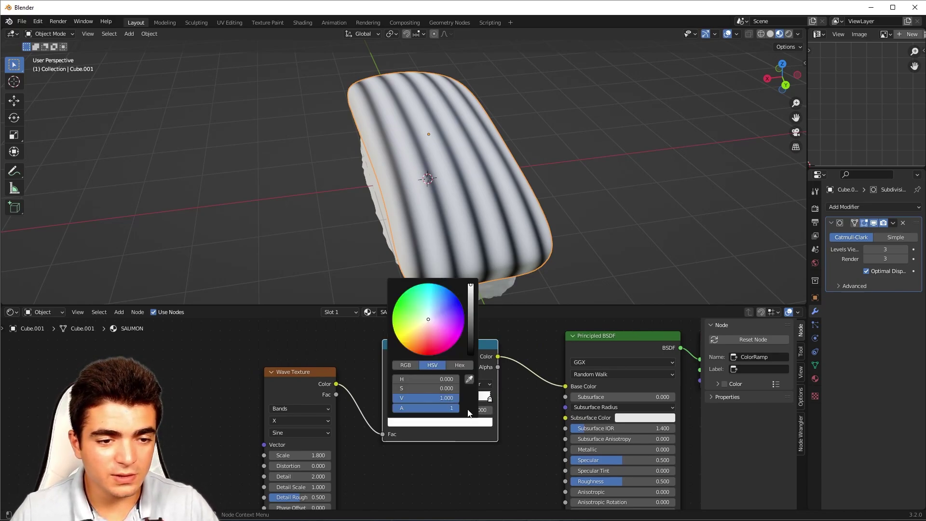
{"action": "left_click_drag", "start_coordinate": [427, 333], "coordinate": [422, 334]}
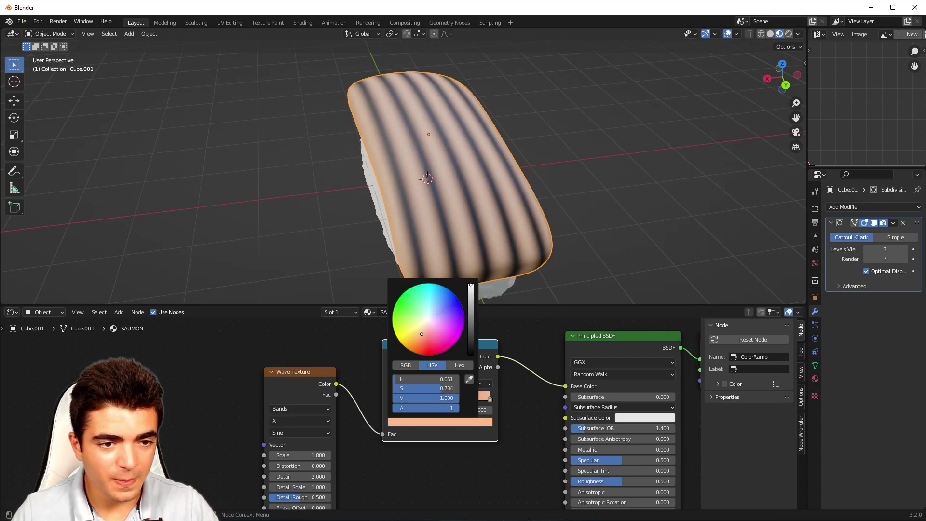
Step: Change the ColorRamp's black stop at position 0.000 to white with value 1.000
{"action": "left_click", "coordinate": [390, 399]}
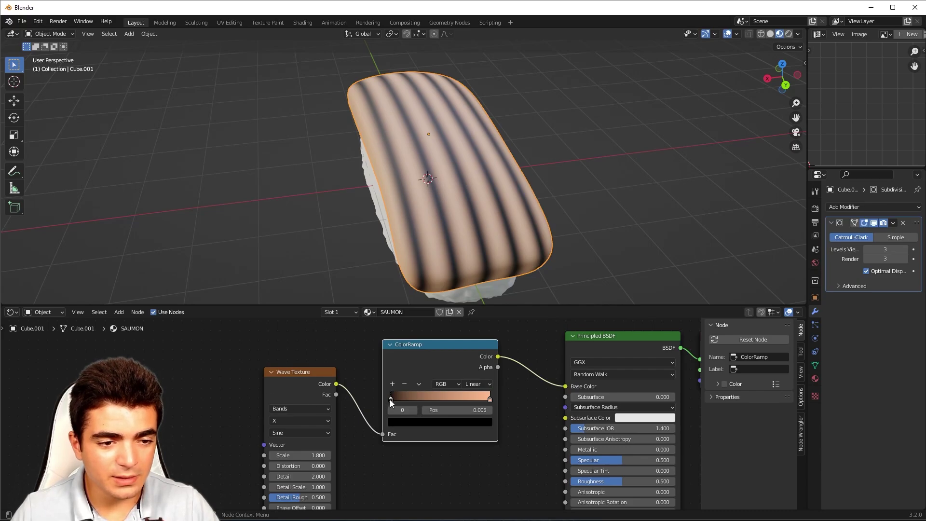
{"action": "left_click_drag", "start_coordinate": [390, 399], "coordinate": [386, 401]}
{"action": "left_click", "coordinate": [396, 422]}
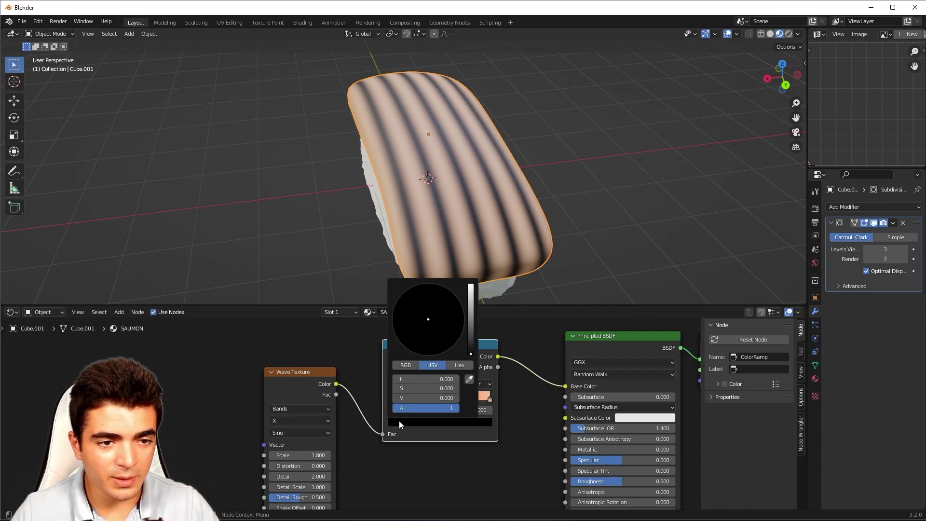
{"action": "left_click_drag", "start_coordinate": [472, 318], "coordinate": [470, 283]}
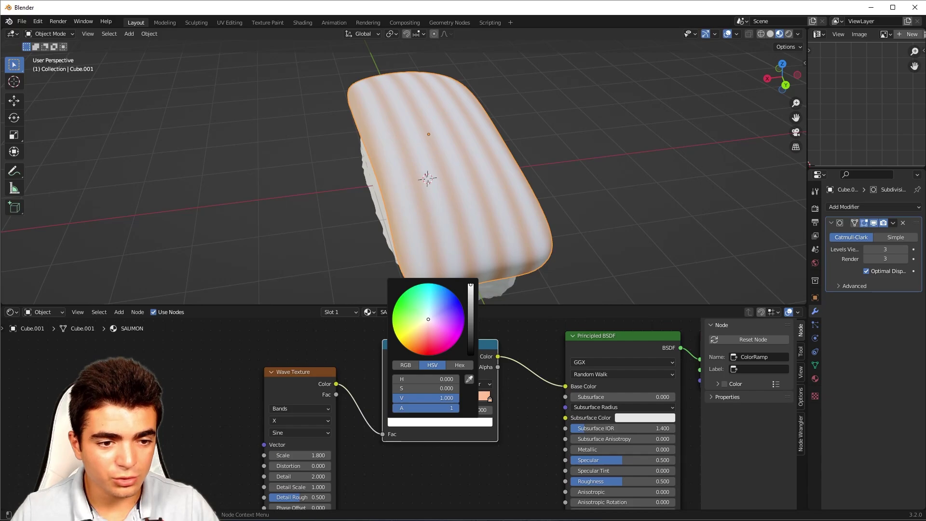
Step: Move the ColorRamp's salmon stop close to the white one, to position 0.214, for thin white stripes on the slice
{"action": "scroll", "coordinate": [496, 271], "scroll_direction": "up", "scroll_amount": 1}
{"action": "middle_click_drag", "start_coordinate": [496, 268], "coordinate": [444, 240]}
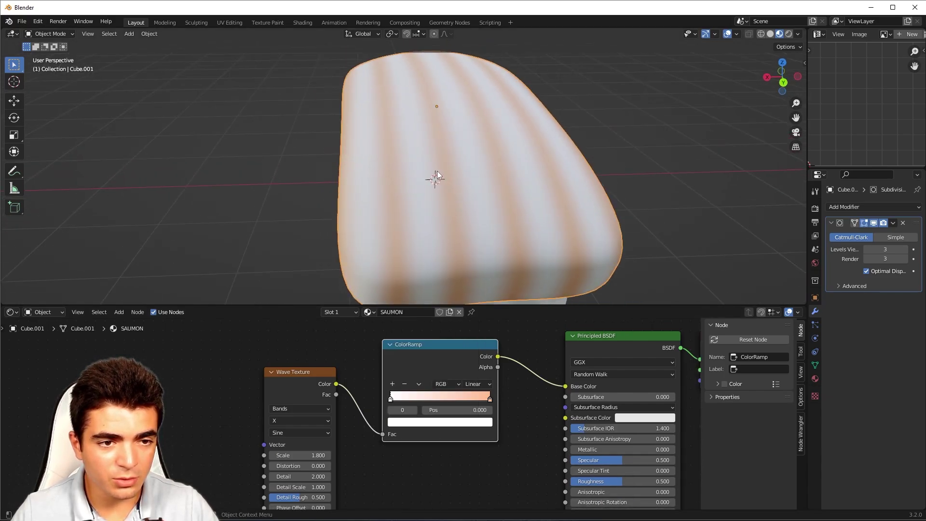
{"action": "middle_click_drag", "start_coordinate": [407, 177], "coordinate": [394, 141]}
{"action": "scroll", "coordinate": [417, 175], "scroll_direction": "down", "scroll_amount": 3}
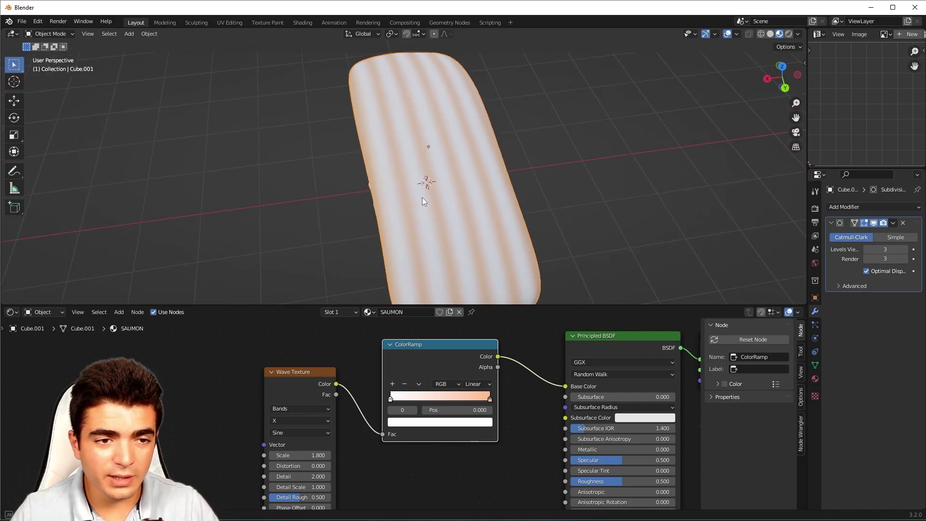
{"action": "middle_click_drag", "start_coordinate": [422, 198], "coordinate": [439, 239]}
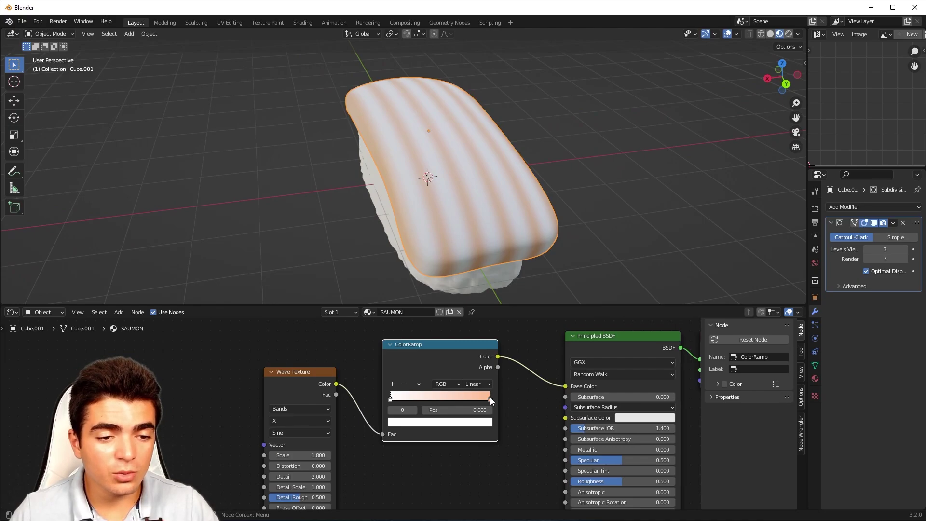
{"action": "left_click_drag", "start_coordinate": [490, 399], "coordinate": [390, 400]}
{"action": "scroll", "coordinate": [454, 258], "scroll_direction": "up", "scroll_amount": 3}
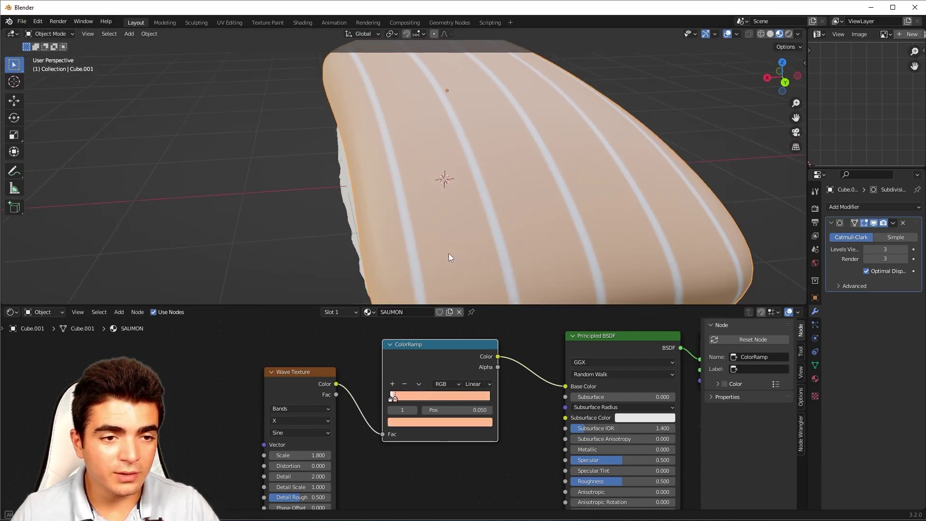
{"action": "middle_click_drag", "start_coordinate": [449, 253], "coordinate": [458, 182]}
{"action": "scroll", "coordinate": [462, 138], "scroll_direction": "down", "scroll_amount": 3}
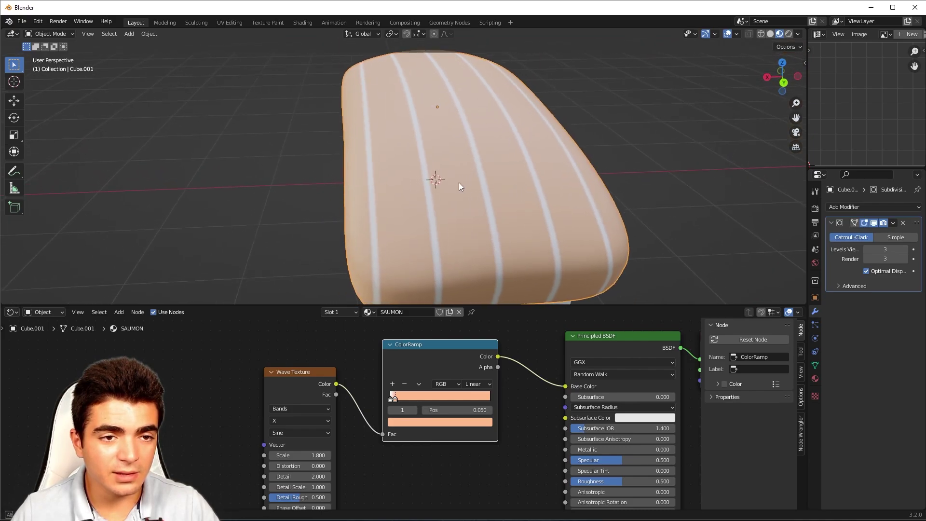
{"action": "key", "text": "g"}
{"action": "left_click", "coordinate": [391, 402]}
{"action": "key", "text": "g"}
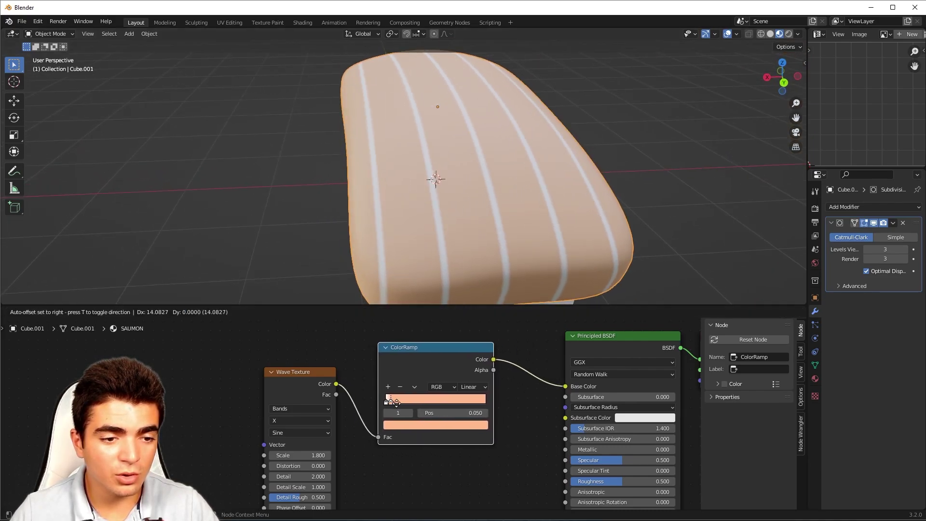
{"action": "left_click", "coordinate": [395, 402]}
{"action": "mouse_move", "coordinate": [396, 402]}
{"action": "left_mouse_down"}
{"action": "mouse_move", "coordinate": [443, 403]}
{"action": "mouse_move", "coordinate": [403, 401]}
{"action": "left_mouse_up"}
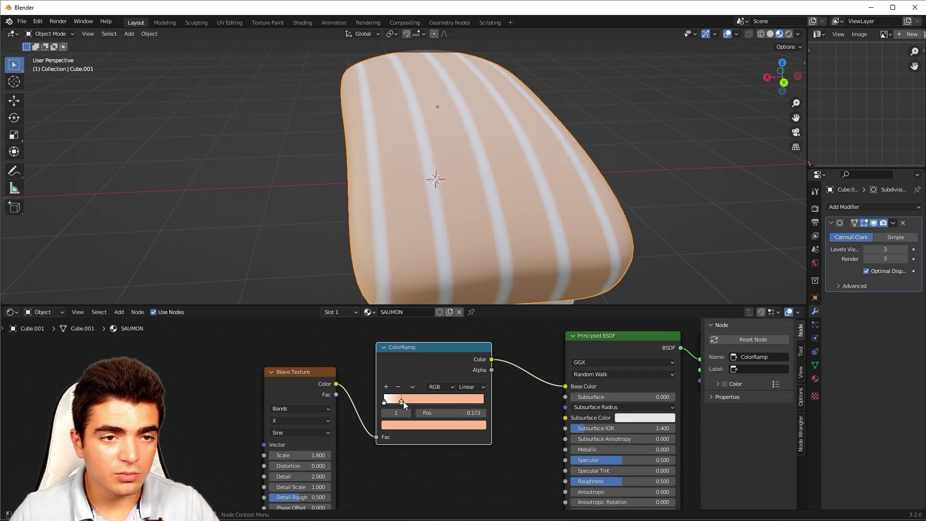
Step: Reposition the Wave Texture node slightly higher beside the ColorRamp
{"action": "middle_click_drag", "start_coordinate": [412, 270], "coordinate": [304, 343]}
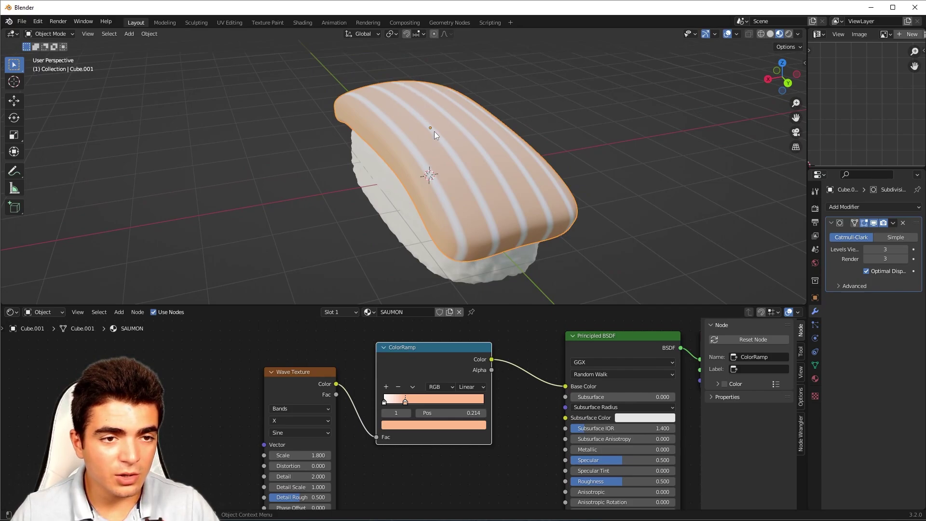
{"action": "mouse_move", "coordinate": [287, 380]}
{"action": "left_mouse_down"}
{"action": "mouse_move", "coordinate": [255, 352]}
{"action": "mouse_move", "coordinate": [292, 367]}
{"action": "left_mouse_up"}
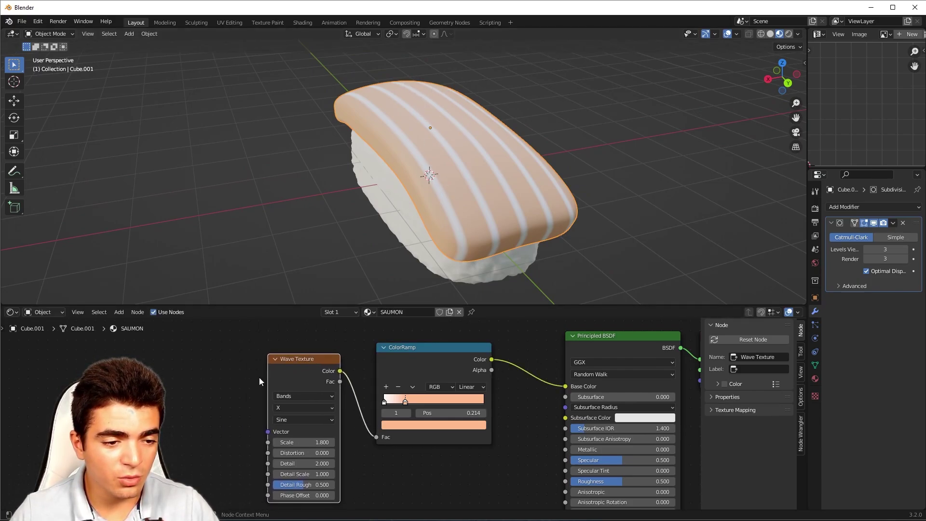
Step: Set the Wave Texture's Distortion to 9.400 to make the salmon stripes wavy
{"action": "middle_click_drag", "start_coordinate": [272, 379], "coordinate": [296, 355]}
{"action": "scroll", "coordinate": [339, 366], "scroll_direction": "up", "scroll_amount": 2}
{"action": "mouse_move", "coordinate": [396, 419]}
{"action": "left_mouse_down"}
{"action": "mouse_move", "coordinate": [372, 419]}
{"action": "mouse_move", "coordinate": [419, 419]}
{"action": "left_mouse_up"}
{"action": "middle_click_drag", "start_coordinate": [473, 211], "coordinate": [469, 95]}
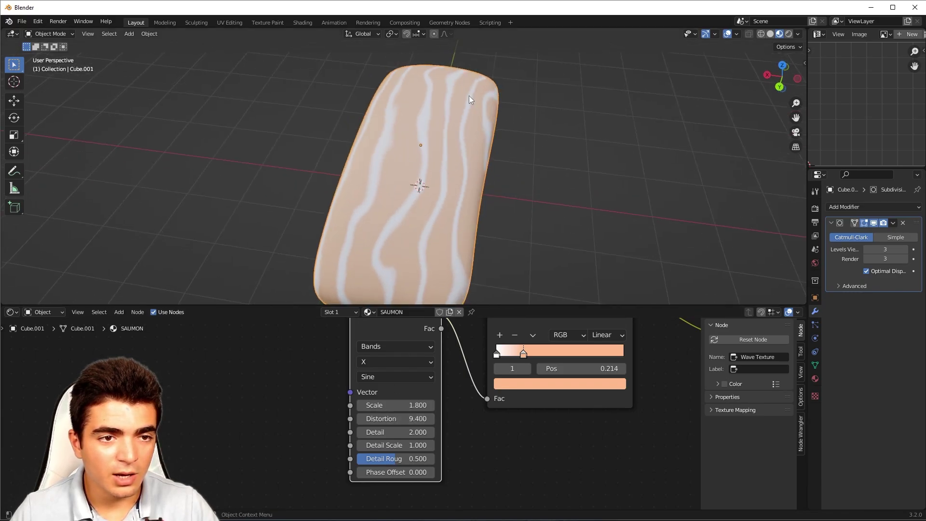
{"action": "middle_click_drag", "start_coordinate": [412, 242], "coordinate": [487, 222]}
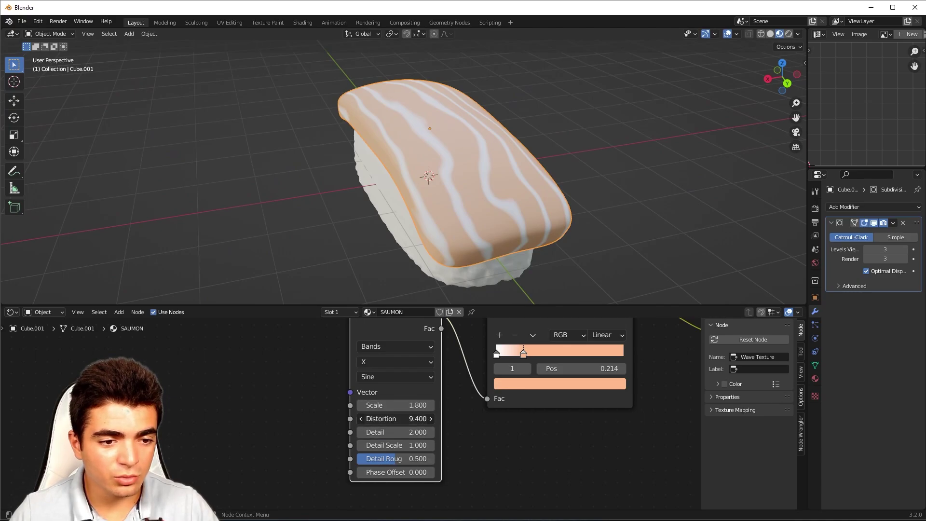
Step: Set the Wave Texture's Distortion to 8.400 and Detail to 0.000 for smoother wavy stripes
{"action": "mouse_move", "coordinate": [406, 418]}
{"action": "left_mouse_down"}
{"action": "mouse_move", "coordinate": [357, 418]}
{"action": "mouse_move", "coordinate": [397, 419]}
{"action": "mouse_move", "coordinate": [383, 419]}
{"action": "left_mouse_up"}
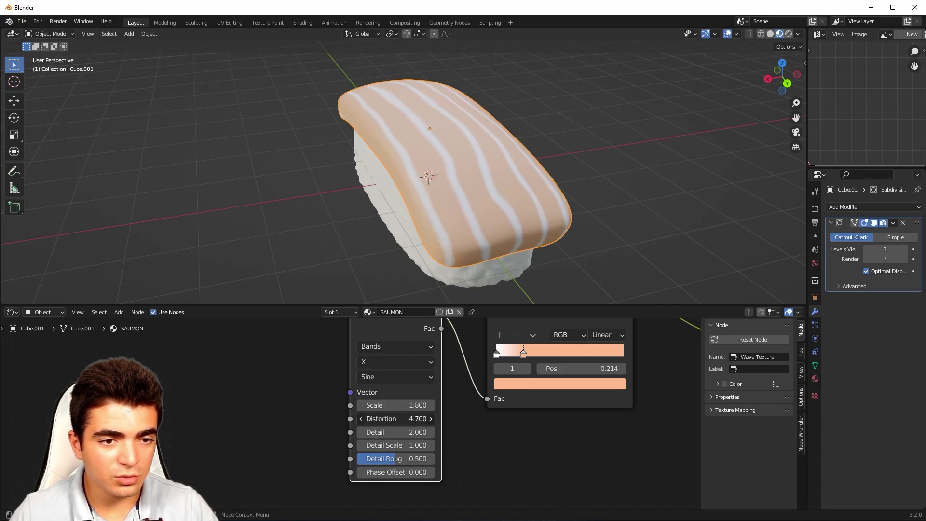
{"action": "middle_click_drag", "start_coordinate": [289, 398], "coordinate": [279, 404]}
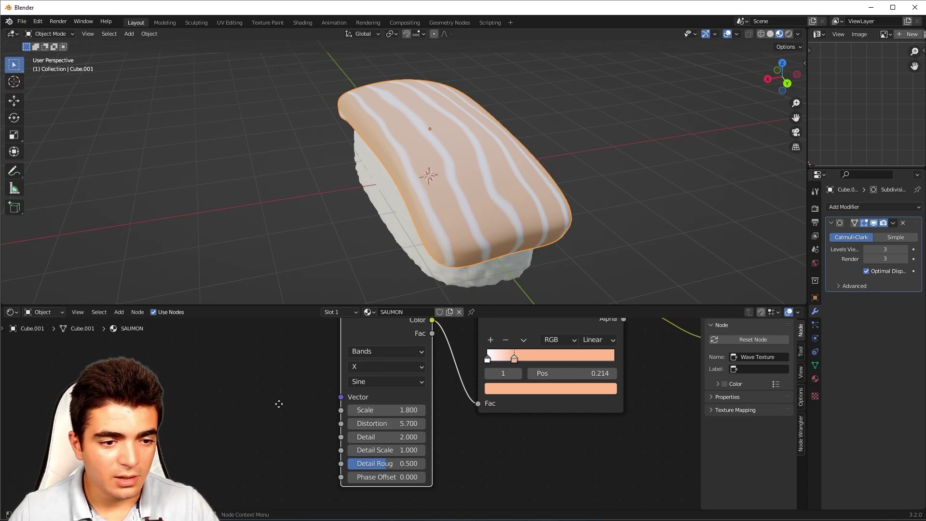
{"action": "left_click_drag", "start_coordinate": [407, 438], "coordinate": [422, 424]}
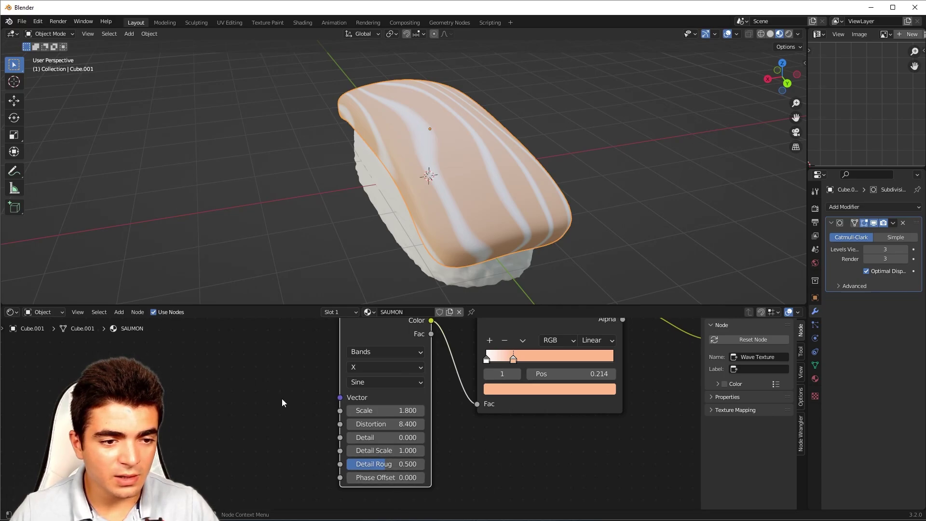
{"action": "scroll", "coordinate": [282, 399], "scroll_direction": "down", "scroll_amount": 1}
{"action": "middle_click_drag", "start_coordinate": [285, 395], "coordinate": [359, 432]}
{"action": "middle_click_drag", "start_coordinate": [412, 206], "coordinate": [439, 59]}
{"action": "middle_click_drag", "start_coordinate": [385, 256], "coordinate": [302, 107]}
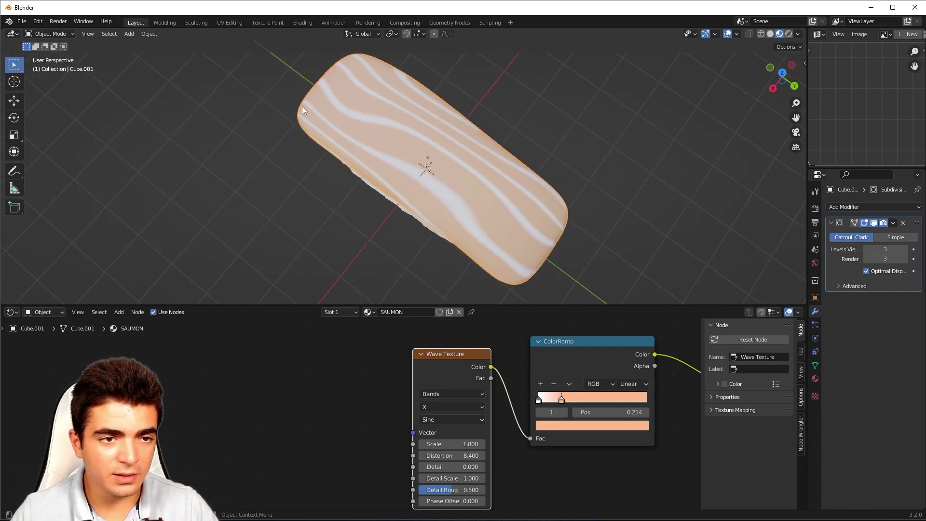
{"action": "middle_click_drag", "start_coordinate": [525, 184], "coordinate": [453, 181]}
Step: Add Texture Coordinate and Mapping nodes in front of the Wave Texture using the Node Wrangler setup
{"action": "left_click_drag", "start_coordinate": [446, 354], "coordinate": [434, 363]}
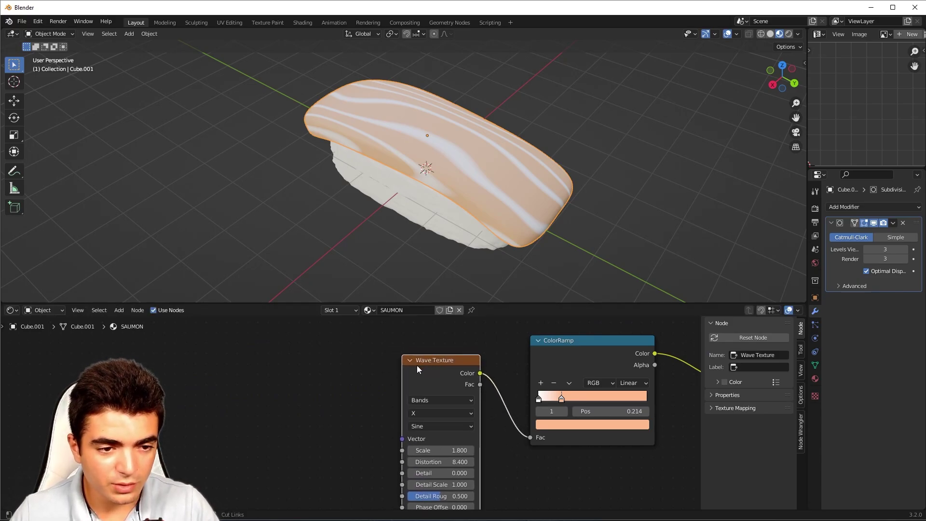
{"action": "key", "text": "ctrl+t"}
{"action": "left_click", "coordinate": [302, 355]}
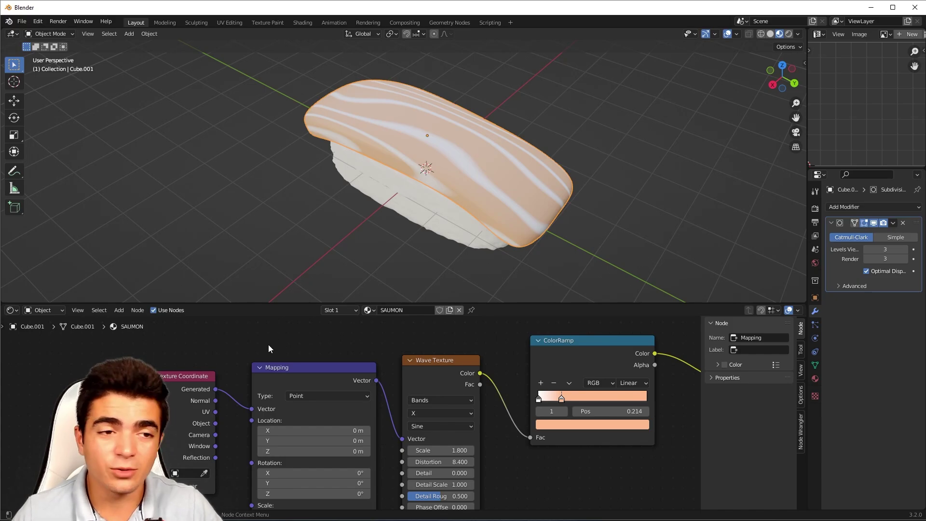
Step: Search the add-ons in Preferences for "node" to check whether Node Wrangler is enabled
{"action": "left_click", "coordinate": [35, 21]}
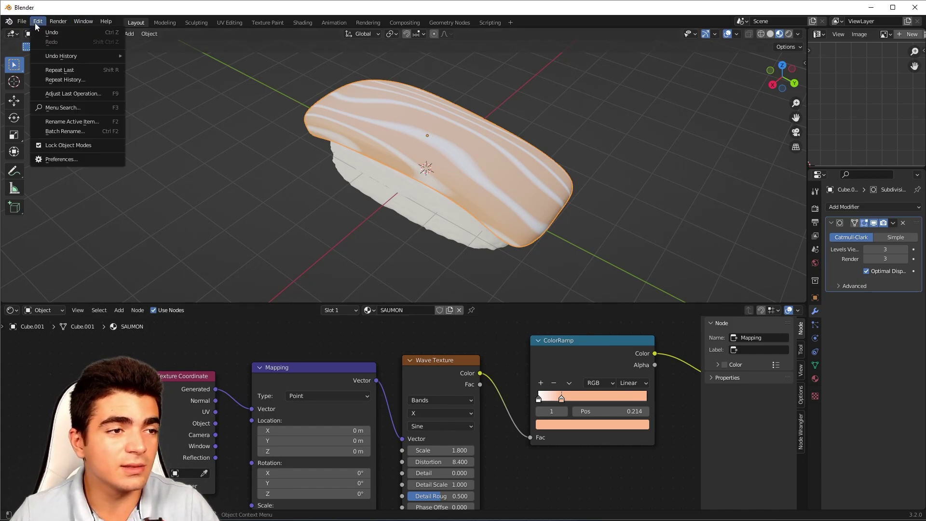
{"action": "left_click", "coordinate": [59, 160]}
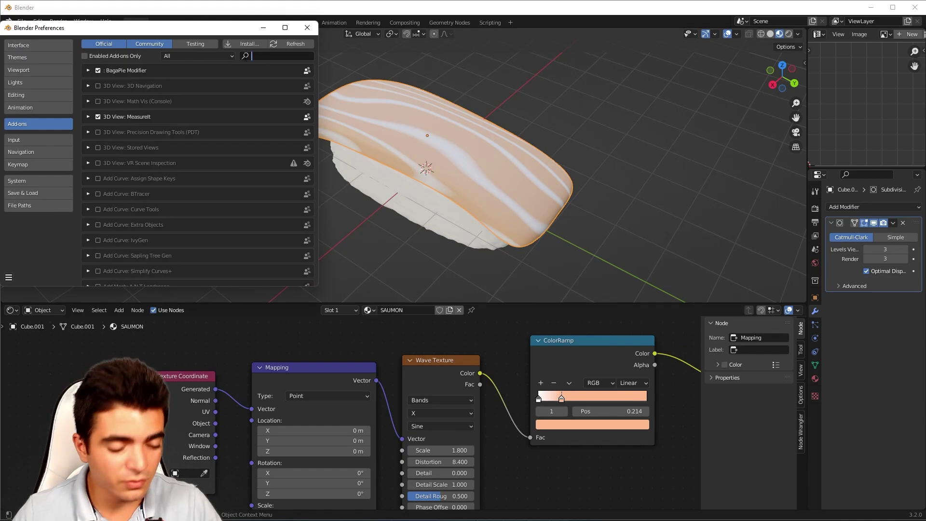
{"action": "type", "text": "node"}
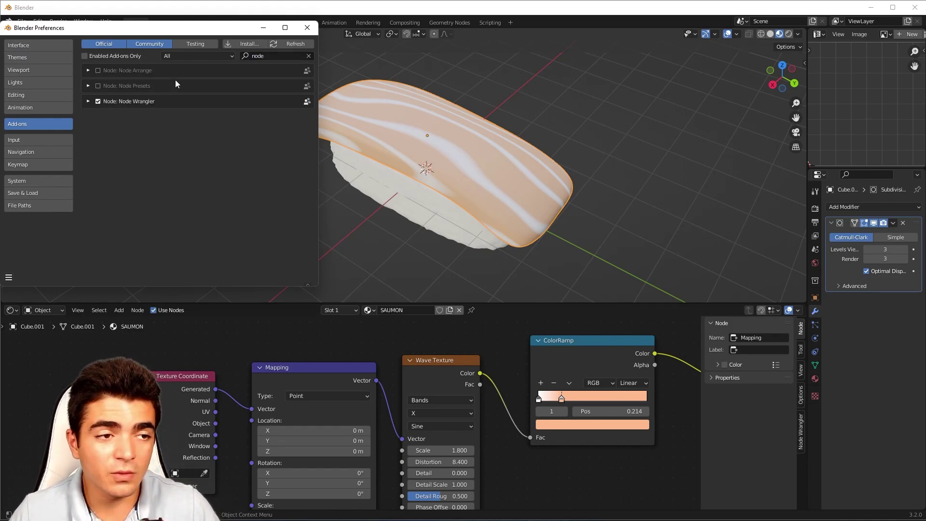
{"action": "left_click", "coordinate": [308, 28]}
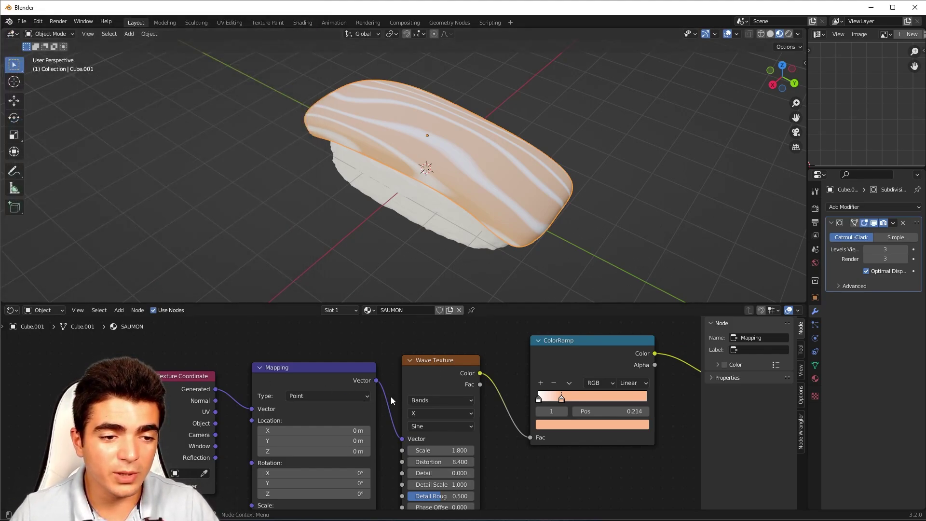
Step: Rotate the stripe pattern diagonally by setting the Mapping node's Z rotation to 53.4°
{"action": "left_click_drag", "start_coordinate": [438, 365], "coordinate": [447, 364]}
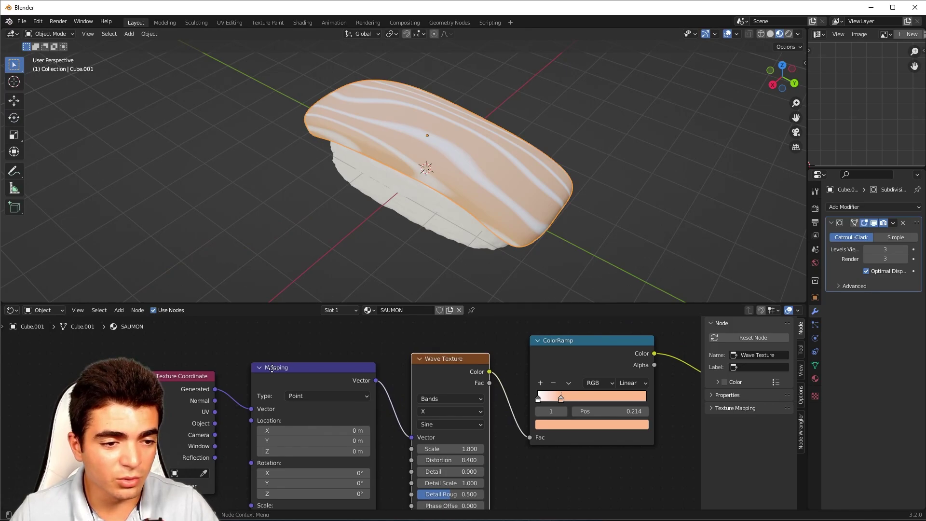
{"action": "middle_click_drag", "start_coordinate": [273, 366], "coordinate": [269, 508]}
{"action": "scroll", "coordinate": [321, 454], "scroll_direction": "up", "scroll_amount": 2}
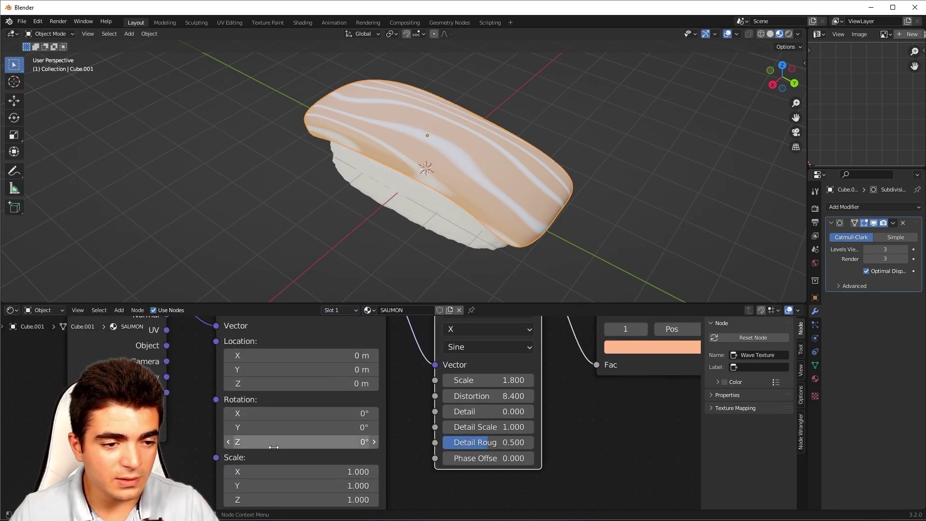
{"action": "left_click_drag", "start_coordinate": [274, 447], "coordinate": [310, 448]}
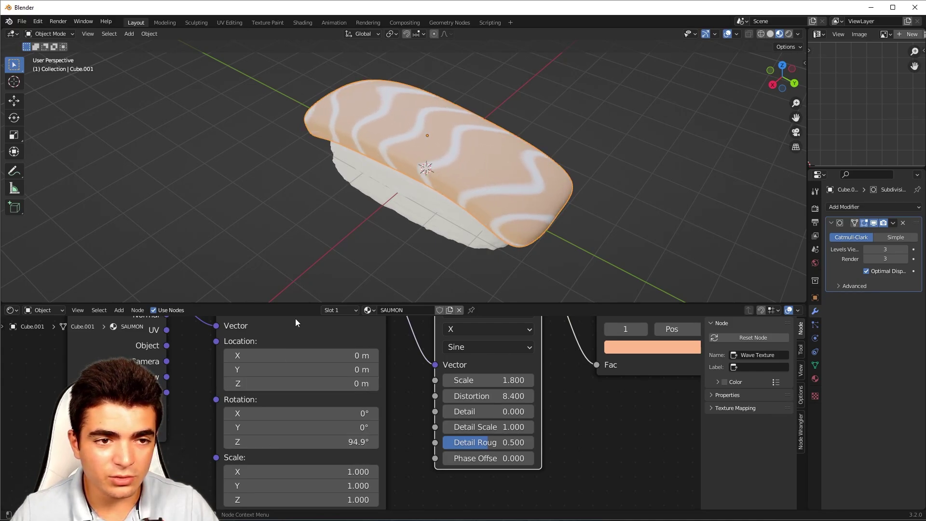
{"action": "middle_click_drag", "start_coordinate": [289, 251], "coordinate": [361, 198]}
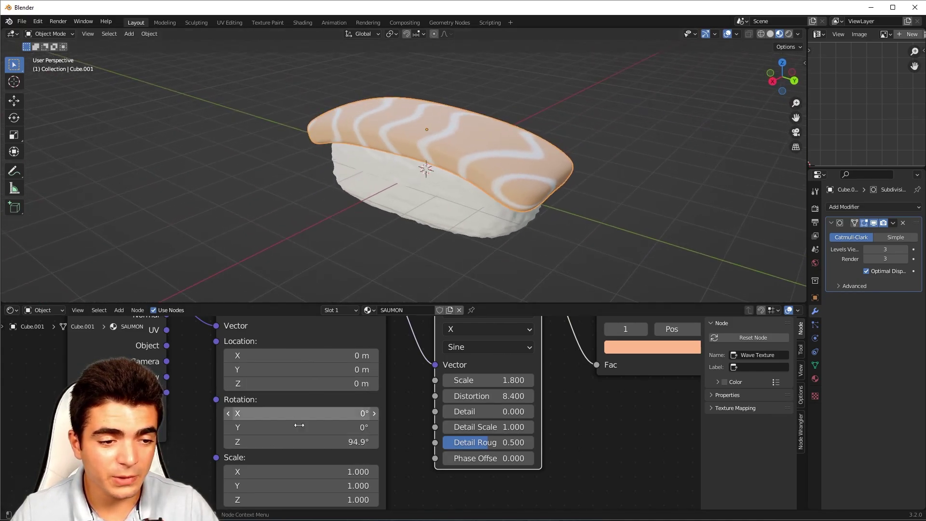
{"action": "left_click_drag", "start_coordinate": [299, 442], "coordinate": [283, 438]}
{"action": "middle_click_drag", "start_coordinate": [309, 260], "coordinate": [358, 258]}
{"action": "left_click_drag", "start_coordinate": [290, 442], "coordinate": [279, 442]}
{"action": "mouse_move", "coordinate": [338, 270]}
{"action": "middle_mouse_down"}
{"action": "mouse_move", "coordinate": [338, 232]}
{"action": "mouse_move", "coordinate": [352, 263]}
{"action": "middle_mouse_up"}
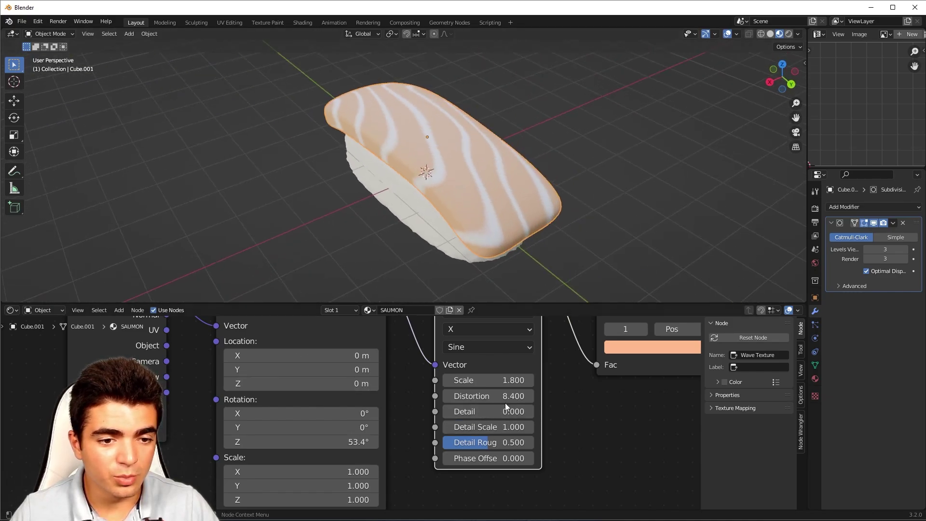
Step: Set the Wave Texture's Scale to 1.000 for wider spaced stripes, and enlarge the node editor area
{"action": "mouse_move", "coordinate": [511, 380]}
{"action": "left_mouse_down"}
{"action": "mouse_move", "coordinate": [477, 381]}
{"action": "mouse_move", "coordinate": [511, 380]}
{"action": "mouse_move", "coordinate": [499, 380]}
{"action": "left_mouse_up"}
{"action": "middle_click_drag", "start_coordinate": [400, 215], "coordinate": [337, 270]}
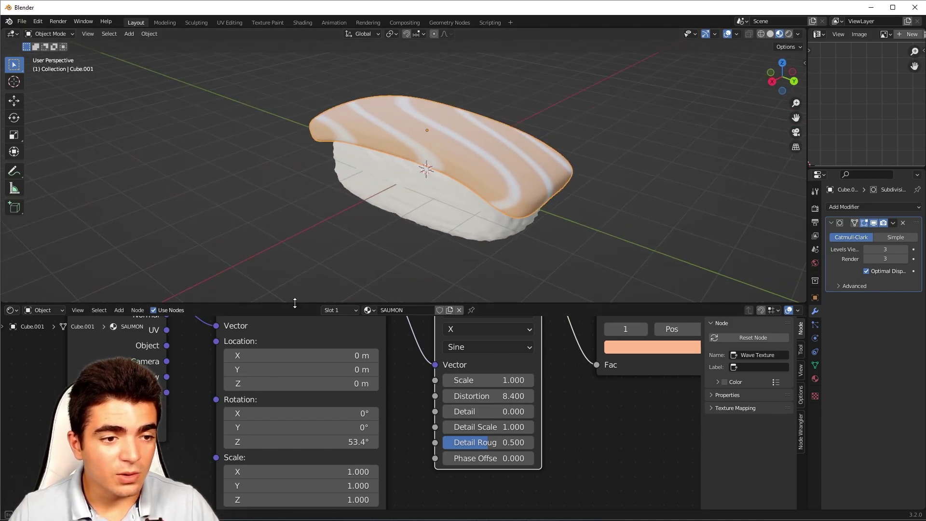
{"action": "left_click_drag", "start_coordinate": [295, 303], "coordinate": [343, 300]}
{"action": "scroll", "coordinate": [336, 394], "scroll_direction": "down", "scroll_amount": 5}
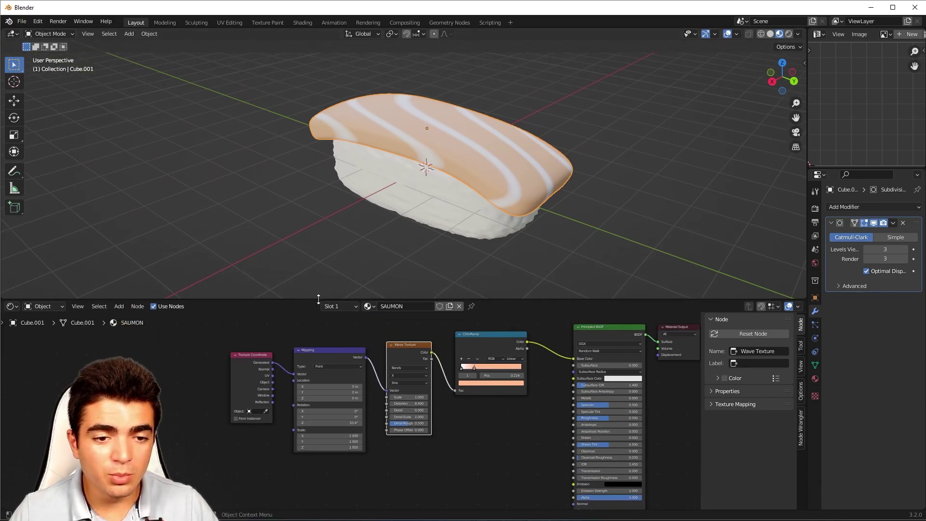
{"action": "middle_click_drag", "start_coordinate": [441, 222], "coordinate": [377, 230]}
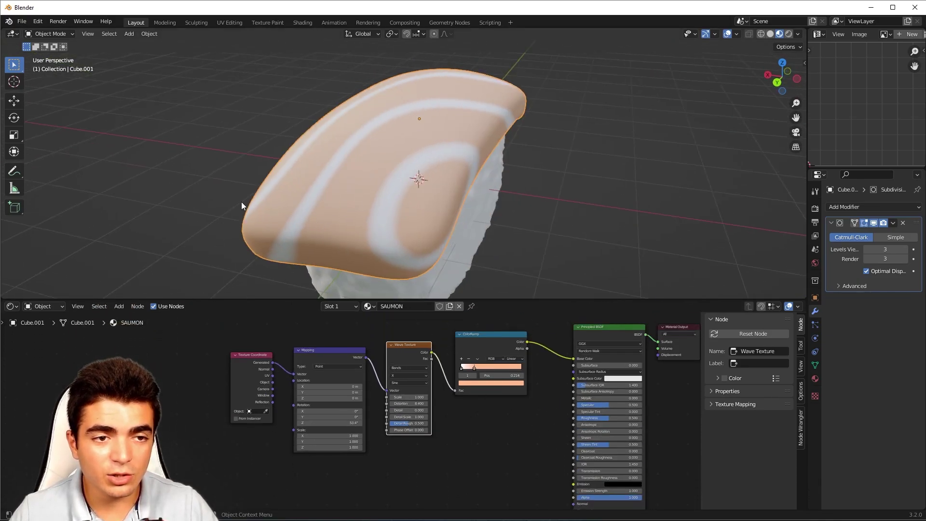
{"action": "middle_click_drag", "start_coordinate": [241, 201], "coordinate": [340, 231]}
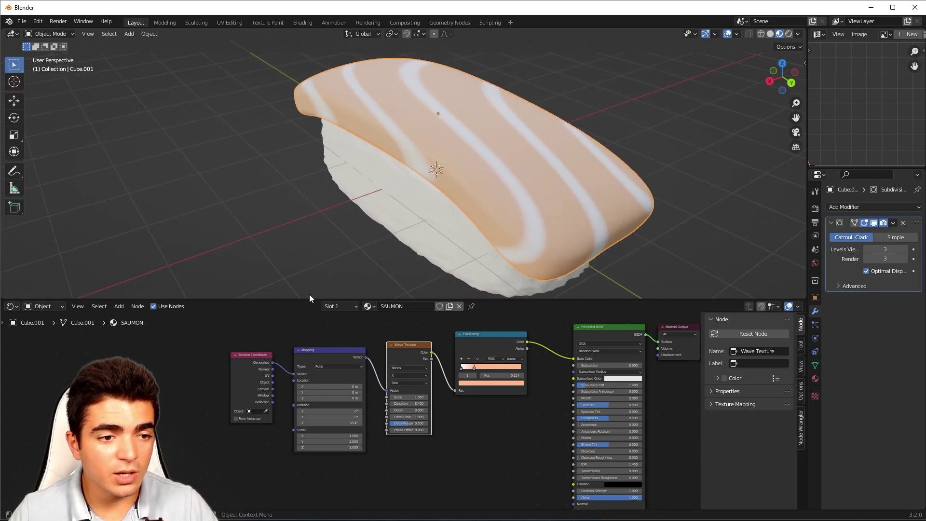
{"action": "left_click_drag", "start_coordinate": [309, 298], "coordinate": [457, 391]}
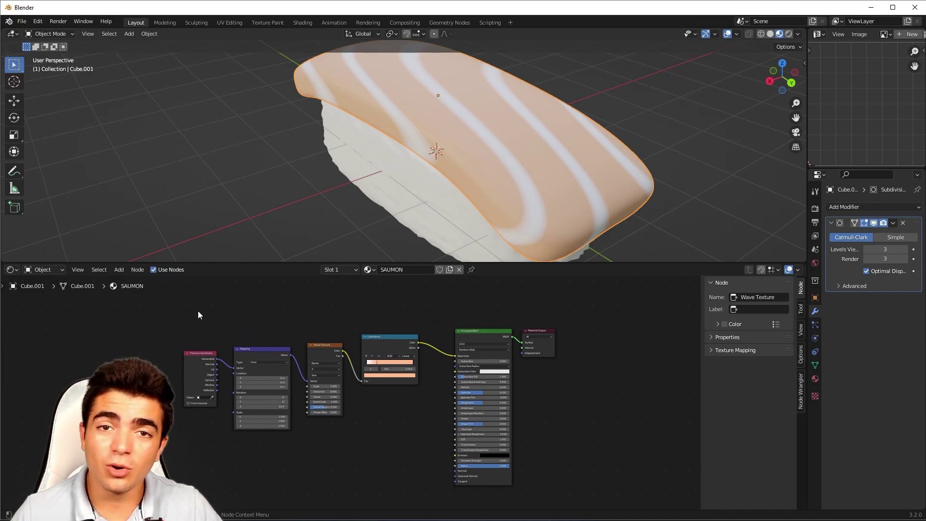
{"action": "left_click_drag", "start_coordinate": [172, 316], "coordinate": [603, 492]}
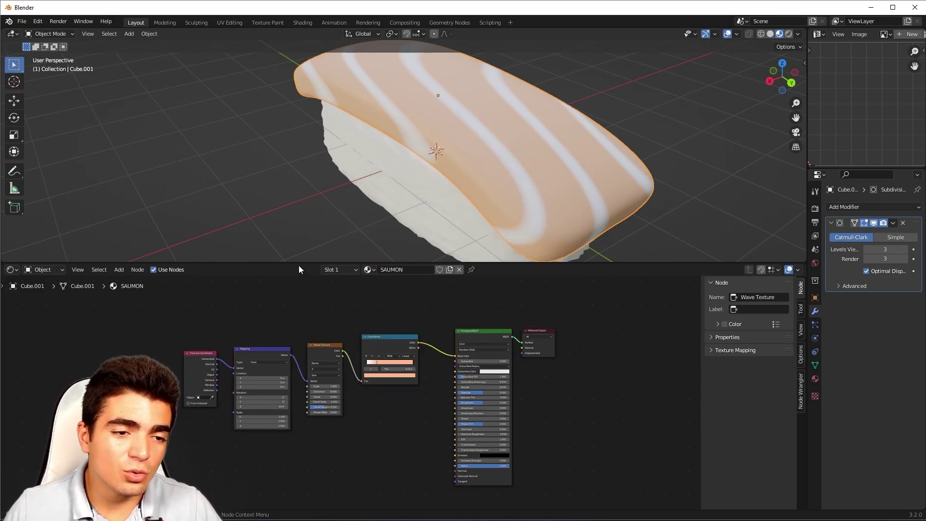
Step: Add a Bump node below the ColorRamp and connect its Normal output to the Principled BSDF's Normal input
{"action": "scroll", "coordinate": [399, 409], "scroll_direction": "up", "scroll_amount": 1}
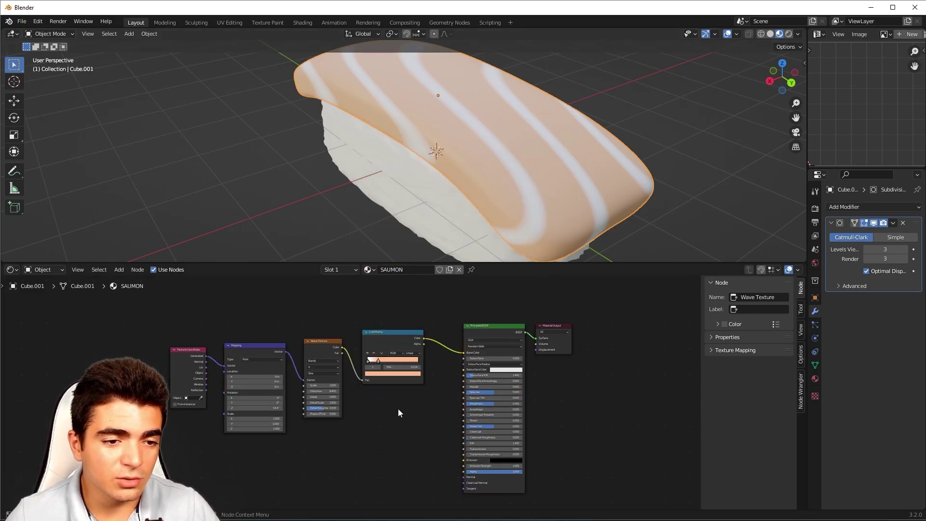
{"action": "middle_click_drag", "start_coordinate": [398, 410], "coordinate": [433, 376]}
{"action": "scroll", "coordinate": [434, 375], "scroll_direction": "up", "scroll_amount": 1}
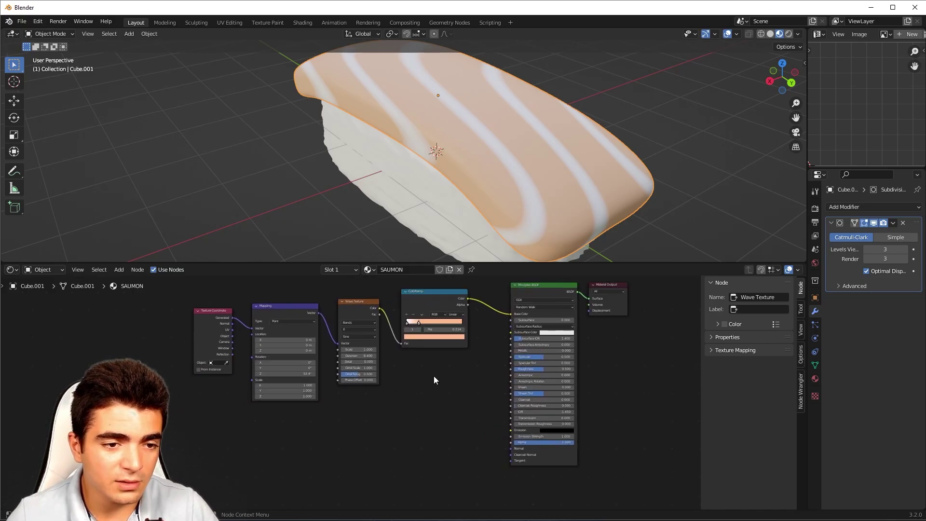
{"action": "scroll", "coordinate": [456, 424], "scroll_direction": "up", "scroll_amount": 2}
{"action": "key", "text": "shift+a"}
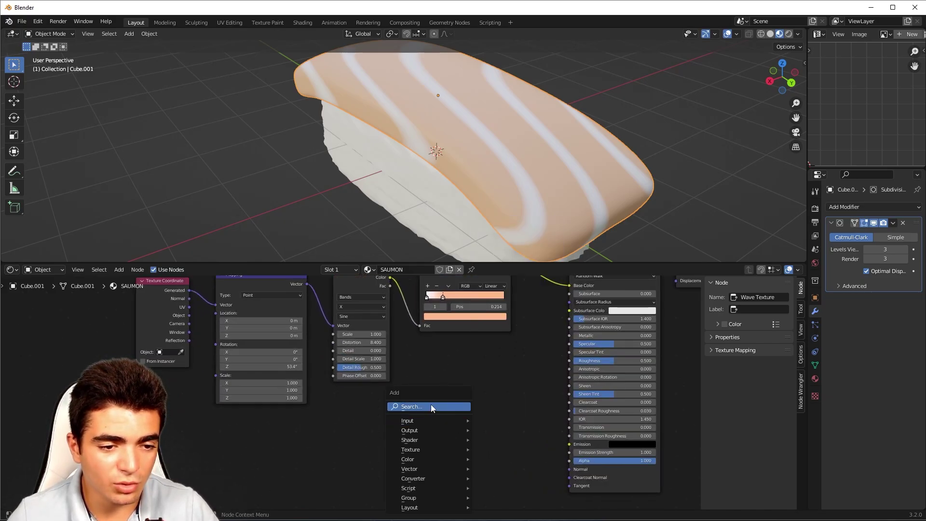
{"action": "left_click", "coordinate": [432, 406]}
{"action": "type", "text": "bump"}
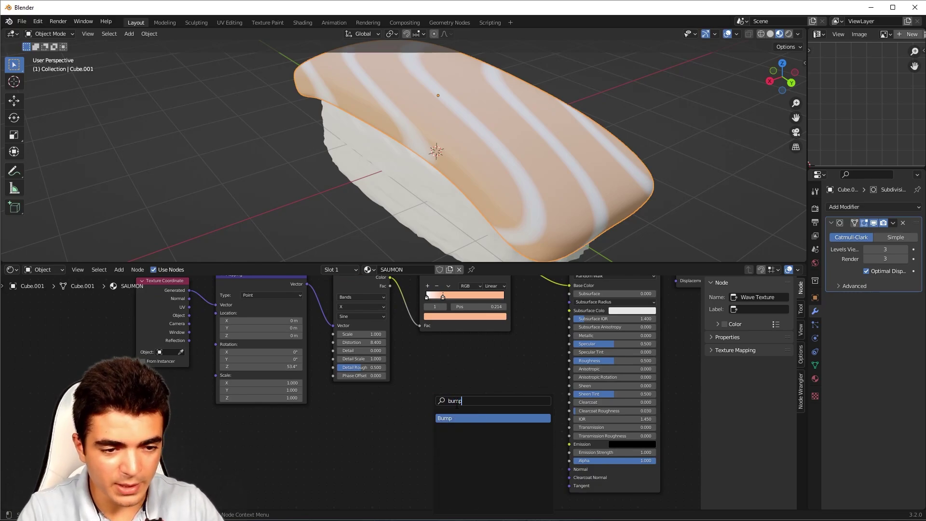
{"action": "key", "text": "Return"}
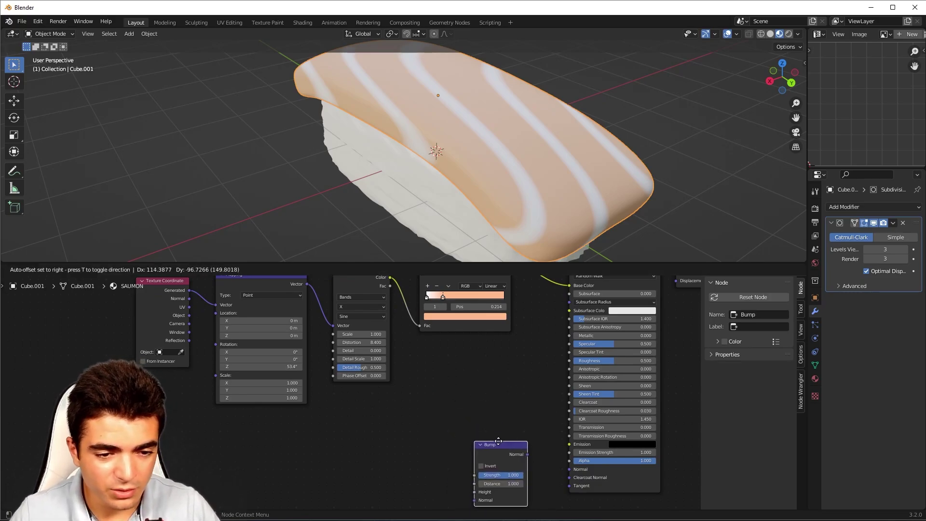
{"action": "left_click", "coordinate": [497, 440]}
{"action": "left_click_drag", "start_coordinate": [523, 453], "coordinate": [575, 470]}
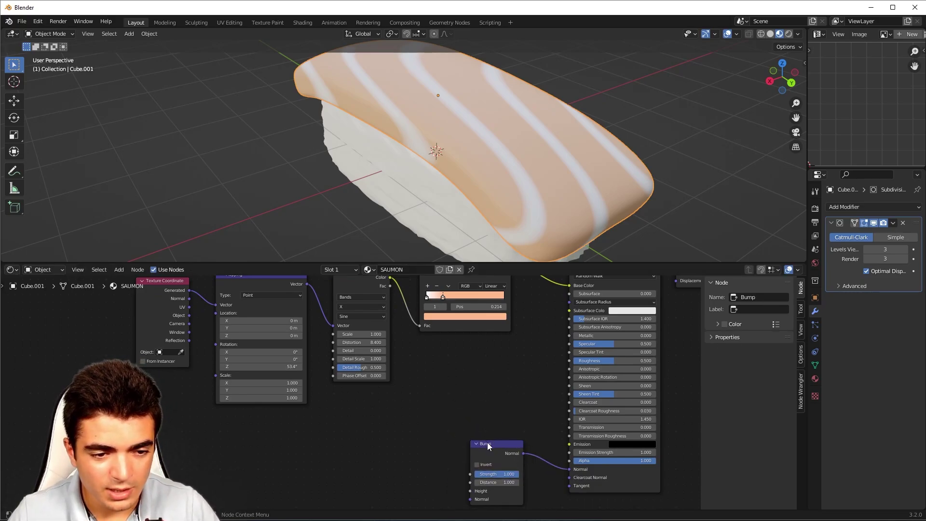
{"action": "left_click_drag", "start_coordinate": [488, 442], "coordinate": [499, 443]}
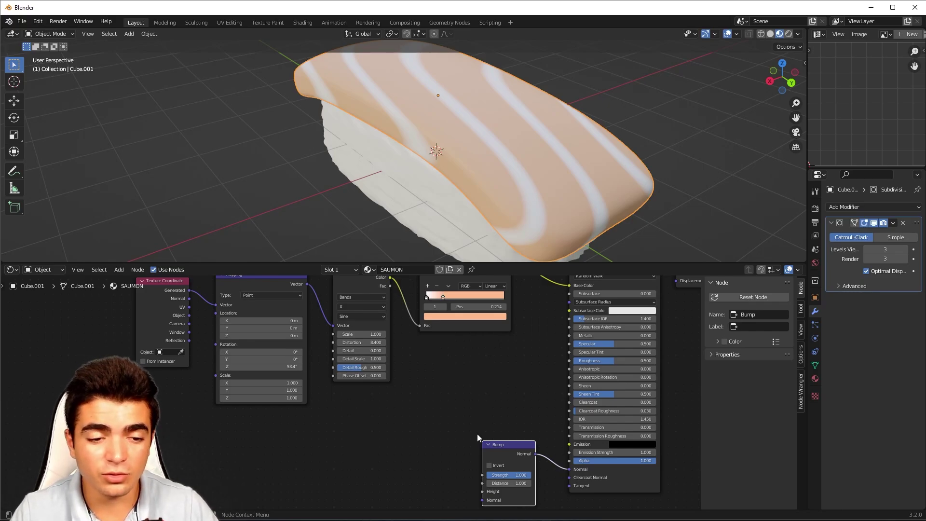
Step: Switch the 3D viewport to rendered shading and widen the properties editor
{"action": "left_click", "coordinate": [788, 34]}
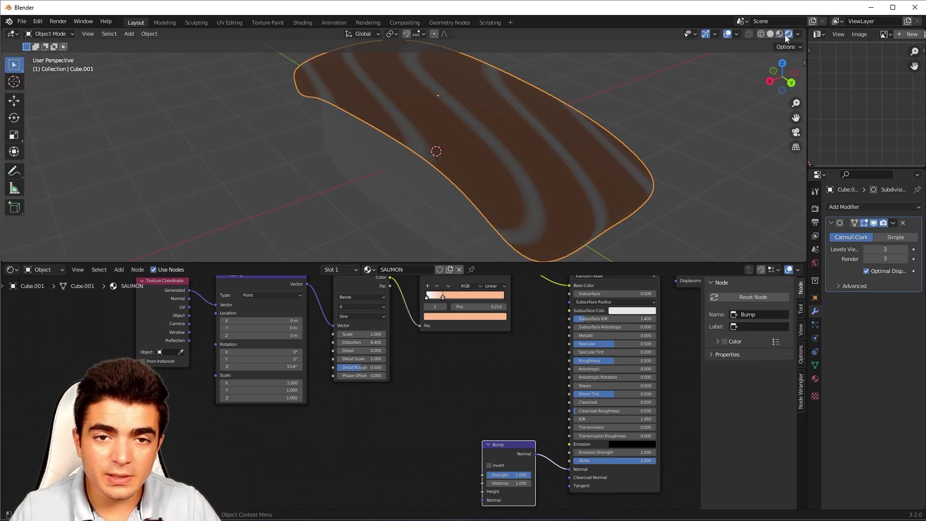
{"action": "scroll", "coordinate": [621, 184], "scroll_direction": "down", "scroll_amount": 3}
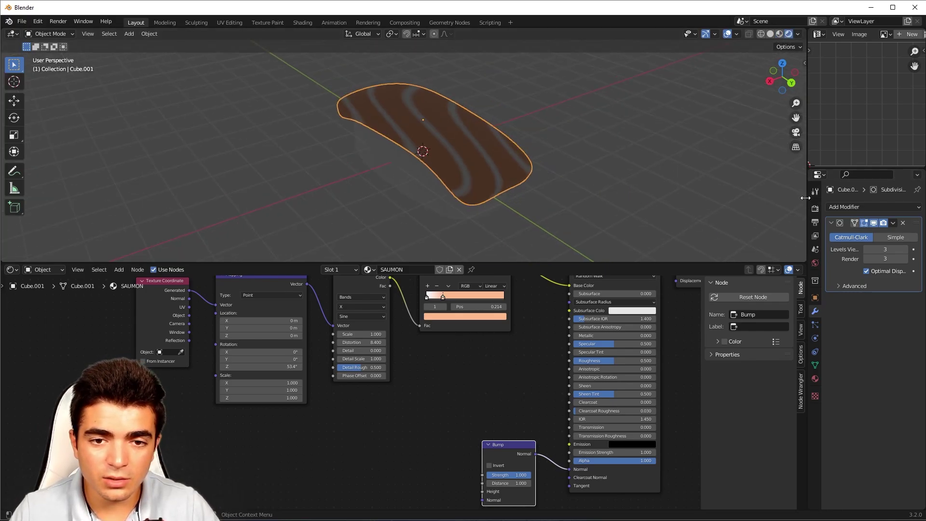
{"action": "left_click_drag", "start_coordinate": [806, 198], "coordinate": [645, 208]}
Step: Set the world background color to an Environment Texture and load the sandy beach image
{"action": "left_click", "coordinate": [653, 263]}
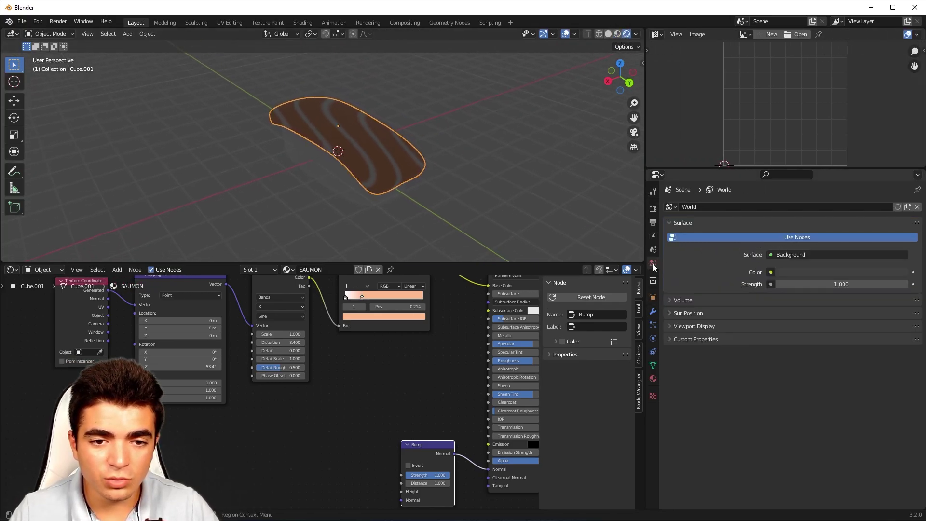
{"action": "left_click", "coordinate": [771, 272]}
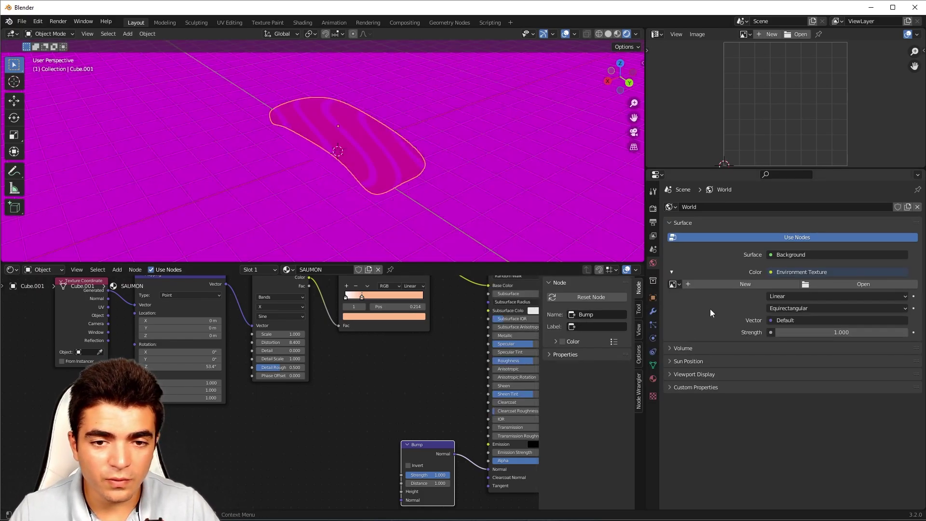
{"action": "left_click", "coordinate": [574, 317]}
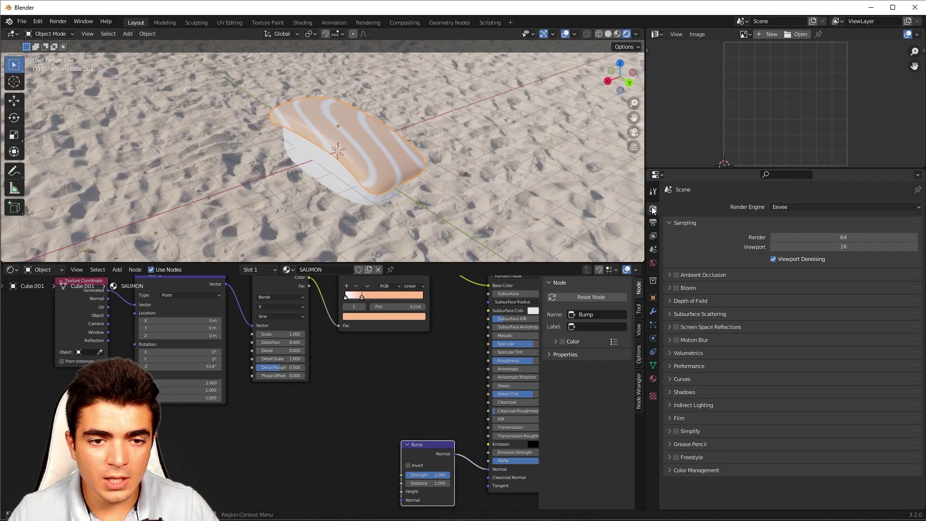
Step: Set the render engine to Cycles on GPU Compute and enable viewport denoising with the OptiX denoiser
{"action": "left_click", "coordinate": [790, 206]}
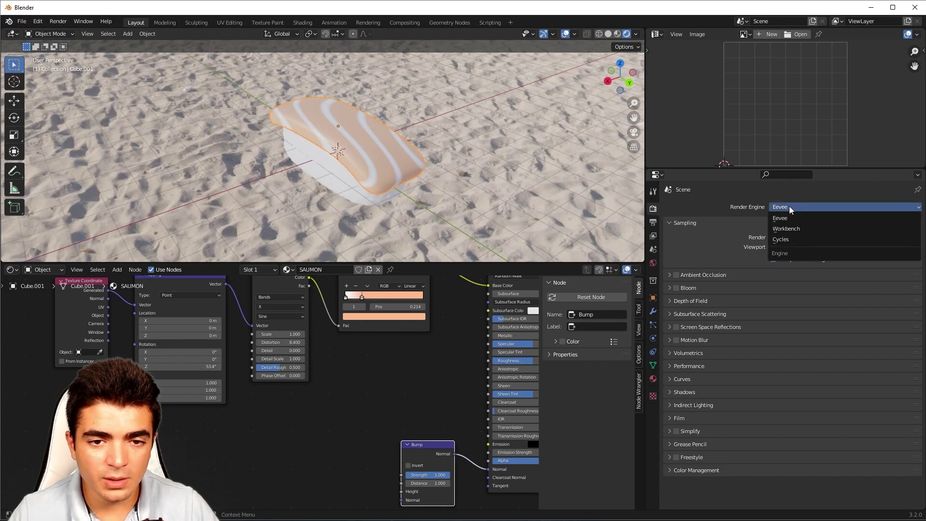
{"action": "left_click", "coordinate": [786, 240]}
{"action": "left_click", "coordinate": [788, 231]}
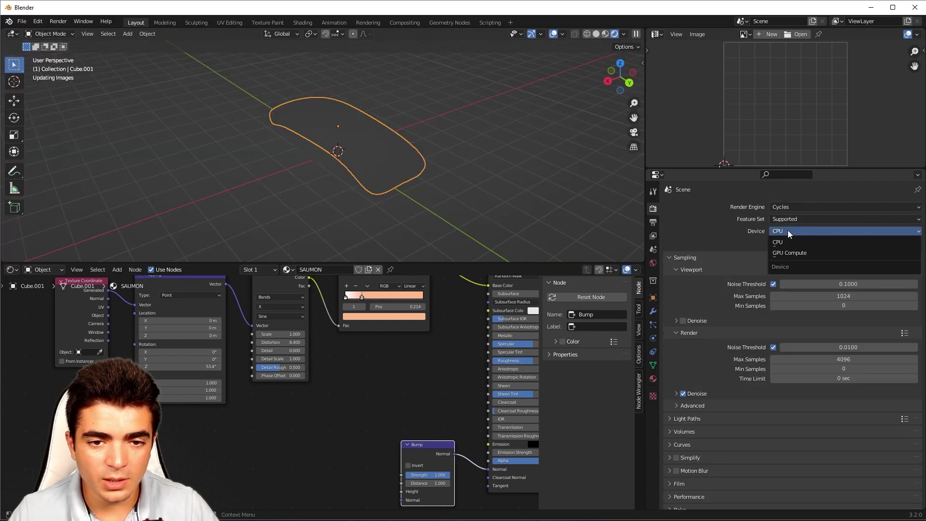
{"action": "left_click", "coordinate": [675, 312]}
{"action": "left_click", "coordinate": [683, 310]}
{"action": "left_click", "coordinate": [783, 325]}
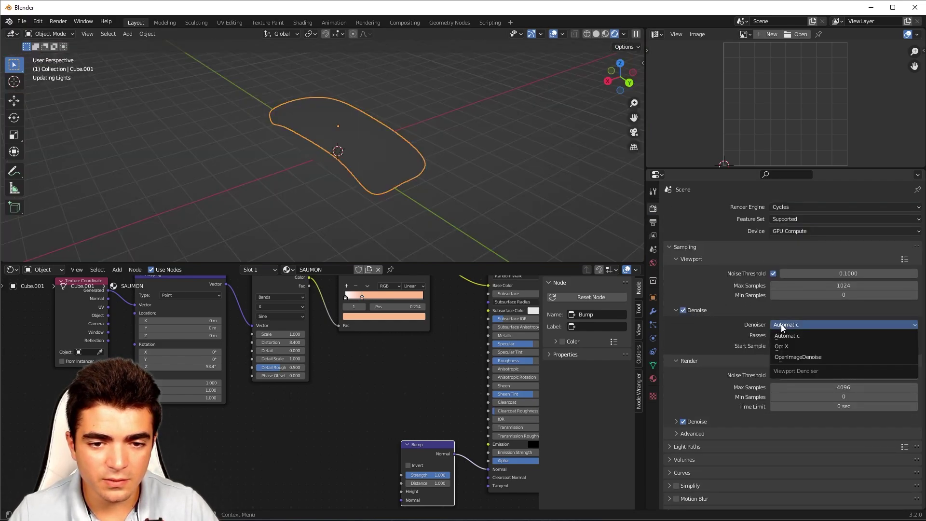
{"action": "left_click", "coordinate": [781, 346]}
Step: Lower the salmon material's Principled BSDF Roughness to 0.141 for a glossier surface
{"action": "scroll", "coordinate": [344, 163], "scroll_direction": "up", "scroll_amount": 5}
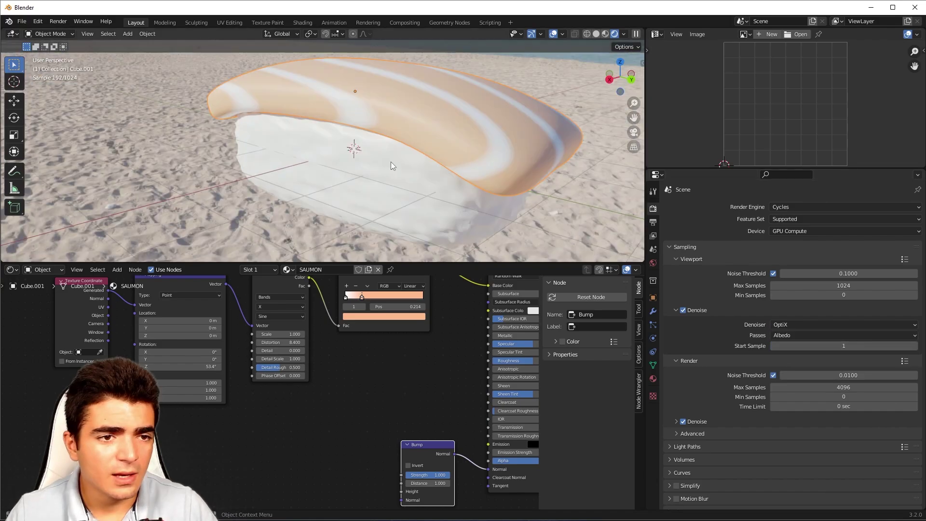
{"action": "middle_click_drag", "start_coordinate": [391, 162], "coordinate": [331, 140]}
{"action": "scroll", "coordinate": [313, 166], "scroll_direction": "up", "scroll_amount": 1}
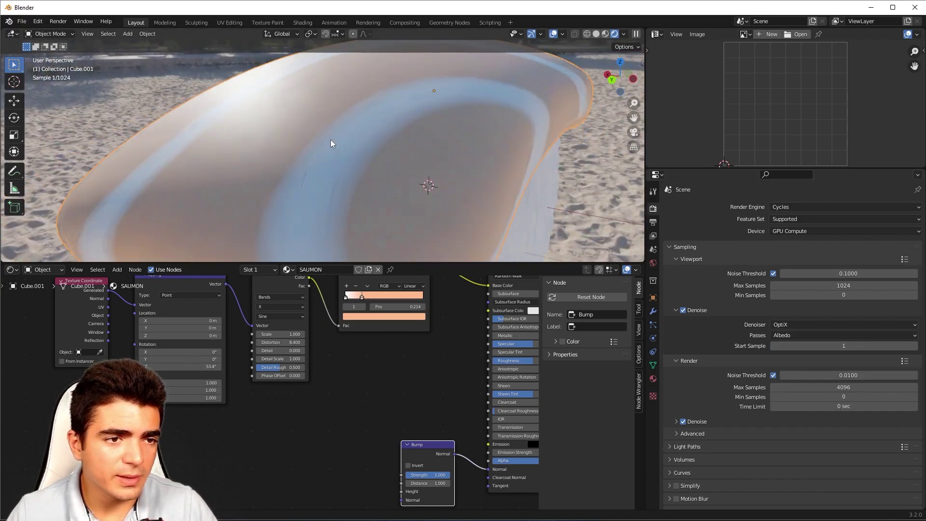
{"action": "scroll", "coordinate": [329, 145], "scroll_direction": "down", "scroll_amount": 2}
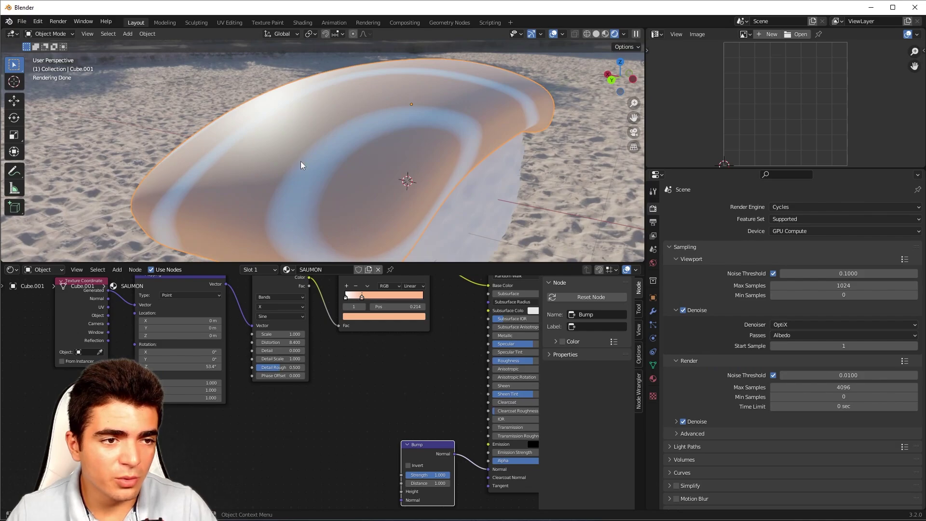
{"action": "middle_click_drag", "start_coordinate": [408, 361], "coordinate": [291, 405]}
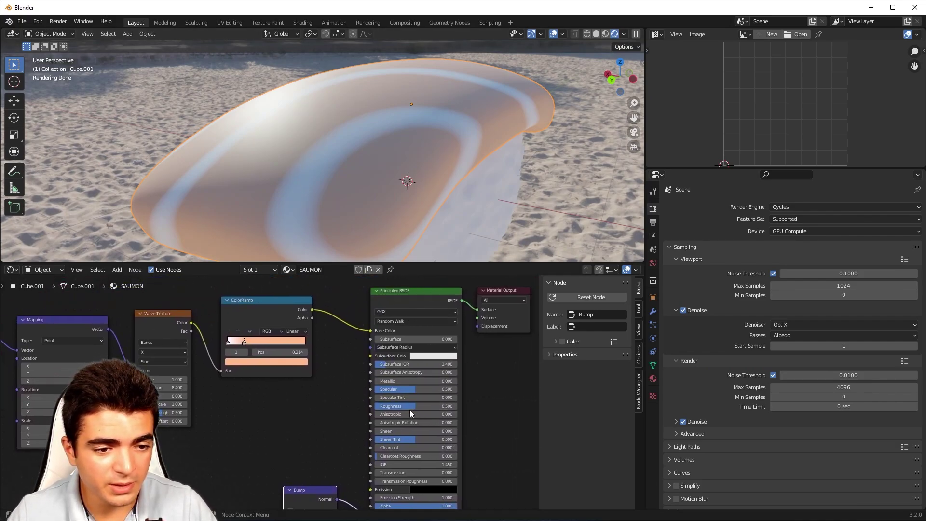
{"action": "left_click_drag", "start_coordinate": [414, 407], "coordinate": [386, 406]}
Step: Add a Noise Texture node before the Bump node and connect its Fac output to the Bump's Height input
{"action": "middle_click_drag", "start_coordinate": [325, 422], "coordinate": [375, 373]}
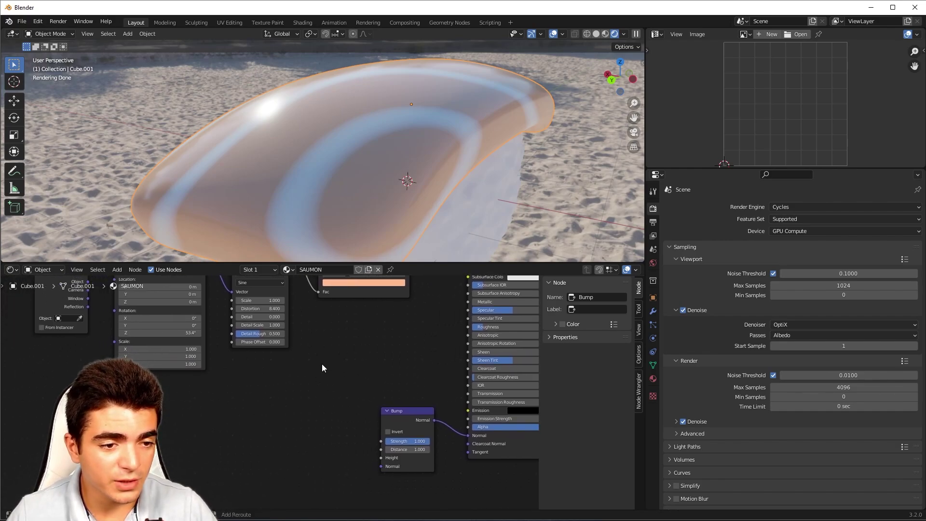
{"action": "key", "text": "shift+a"}
{"action": "mouse_move", "coordinate": [287, 406]}
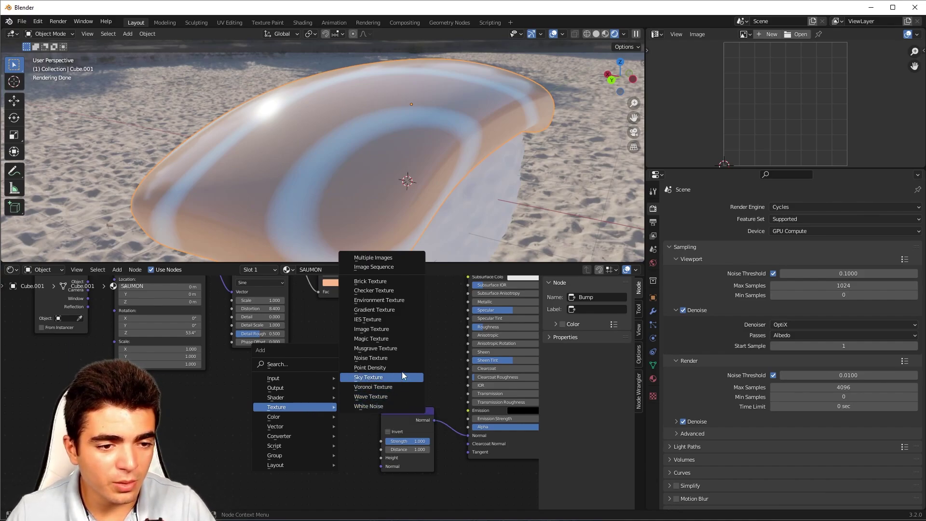
{"action": "left_click", "coordinate": [381, 357]}
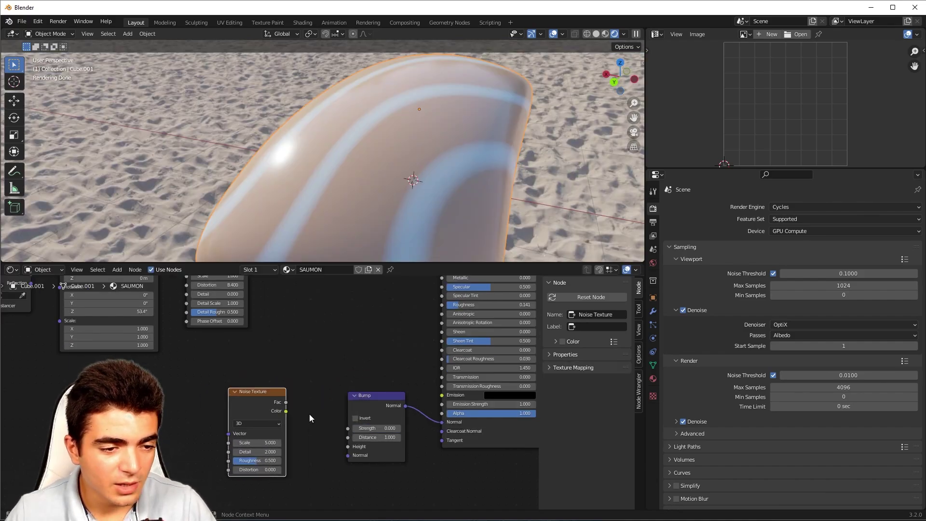
{"action": "left_click_drag", "start_coordinate": [286, 397], "coordinate": [403, 428]}
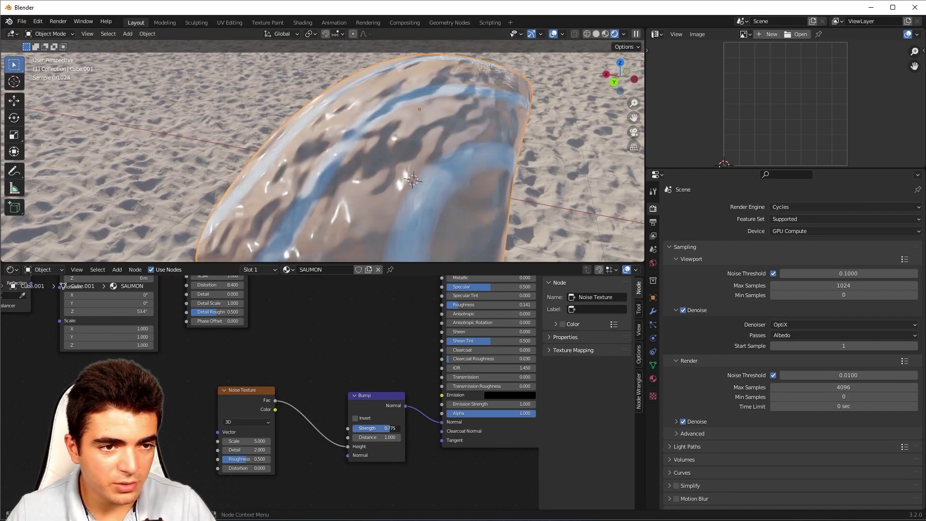
{"action": "scroll", "coordinate": [340, 169], "scroll_direction": "down", "scroll_amount": 3}
{"action": "mouse_move", "coordinate": [340, 169]}
{"action": "middle_mouse_down"}
{"action": "mouse_move", "coordinate": [455, 162]}
{"action": "mouse_move", "coordinate": [370, 151]}
{"action": "mouse_move", "coordinate": [334, 171]}
{"action": "middle_mouse_up"}
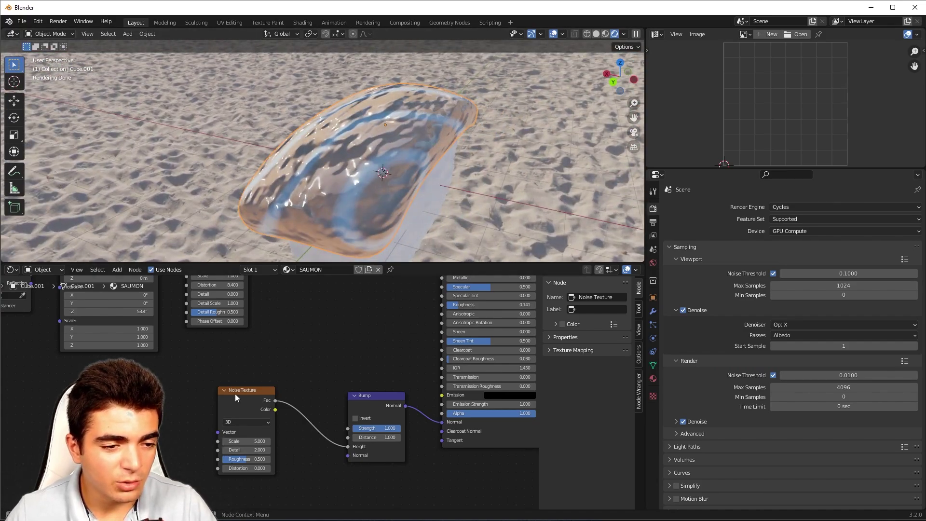
Step: Move the Noise Texture node closer to the Bump node and set its Scale to 142.200 for fine grain
{"action": "left_click_drag", "start_coordinate": [236, 397], "coordinate": [278, 396]}
{"action": "scroll", "coordinate": [278, 397], "scroll_direction": "up", "scroll_amount": 2}
{"action": "left_click_drag", "start_coordinate": [294, 466], "coordinate": [451, 466]}
{"action": "scroll", "coordinate": [317, 199], "scroll_direction": "up", "scroll_amount": 4}
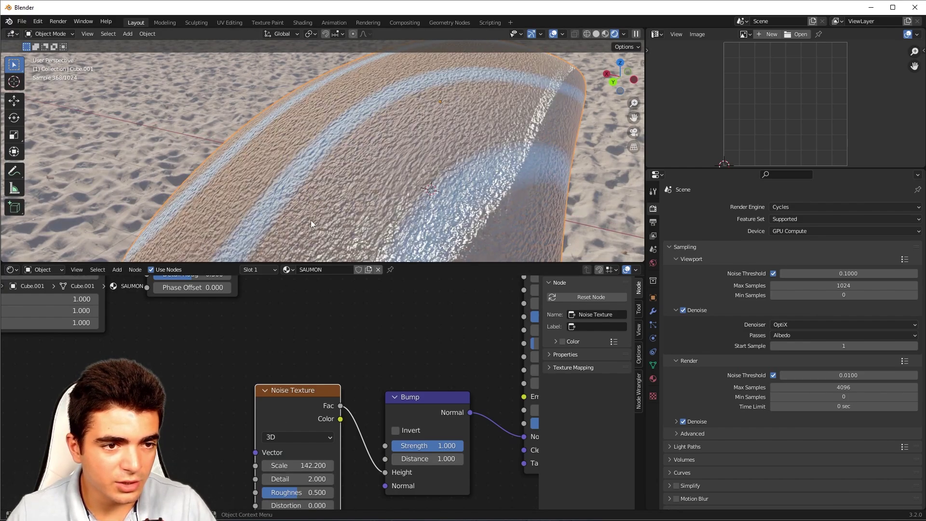
Step: Reduce the Bump node's Strength to 0.042 so the salmon's surface relief is subtle
{"action": "middle_click_drag", "start_coordinate": [310, 220], "coordinate": [315, 201]}
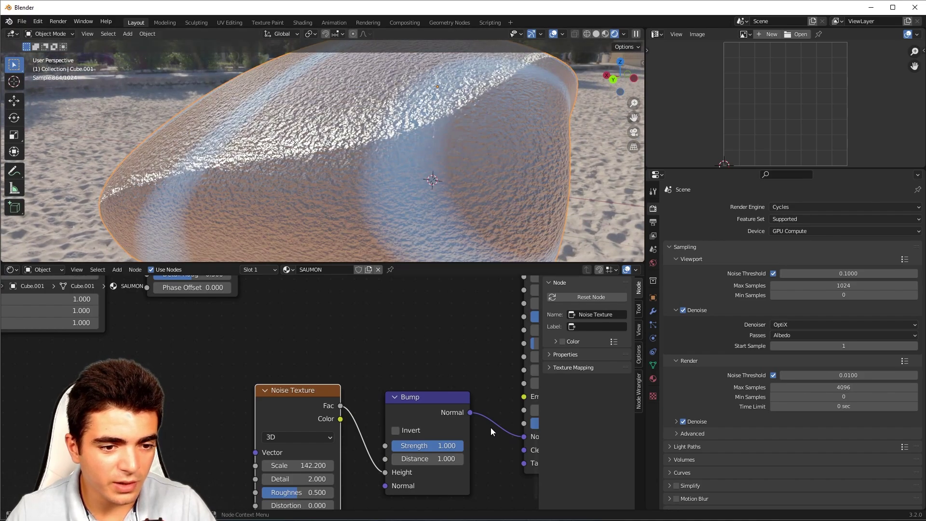
{"action": "left_click_drag", "start_coordinate": [434, 446], "coordinate": [407, 447]}
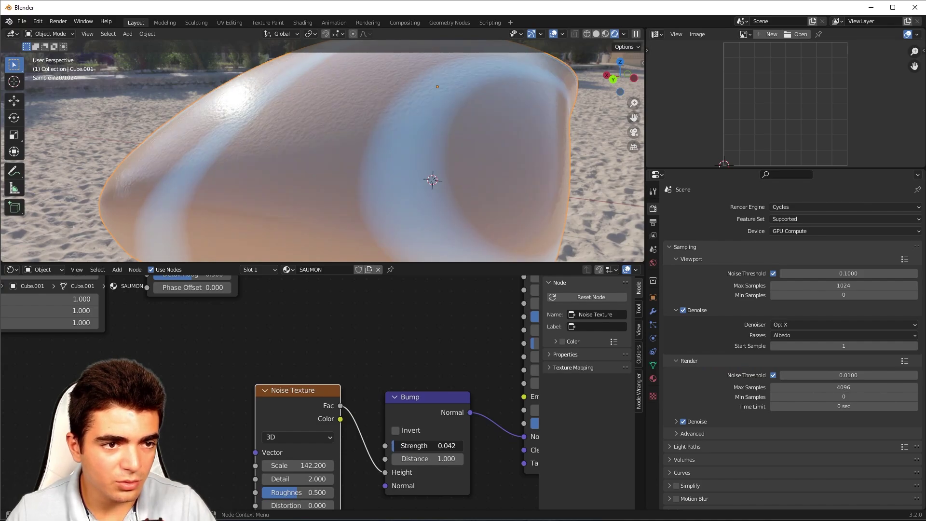
{"action": "middle_click_drag", "start_coordinate": [299, 174], "coordinate": [375, 172]}
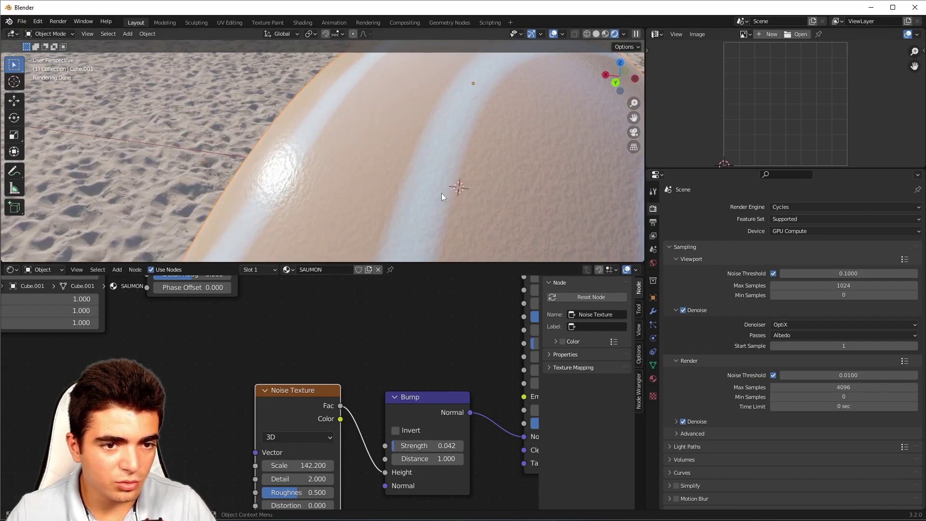
{"action": "middle_click_drag", "start_coordinate": [441, 193], "coordinate": [375, 158]}
{"action": "middle_click_drag", "start_coordinate": [409, 187], "coordinate": [370, 180]}
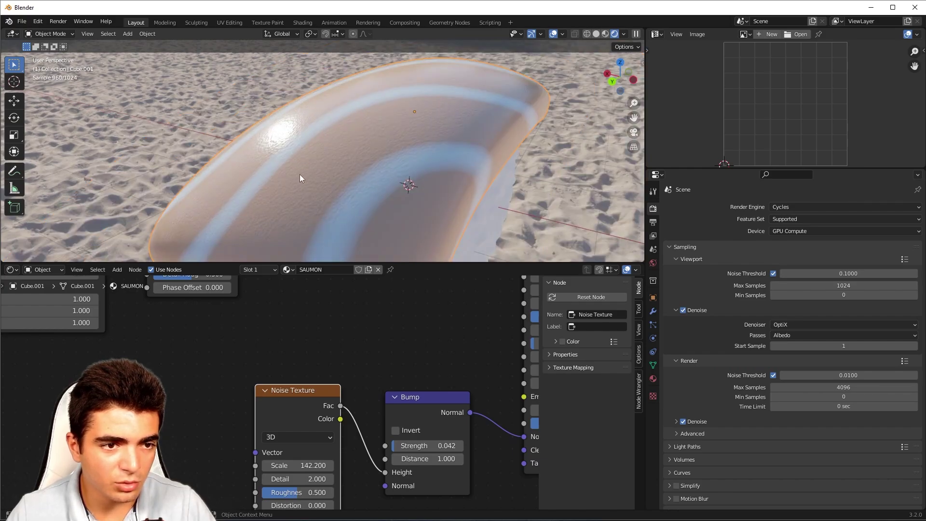
{"action": "middle_click_drag", "start_coordinate": [300, 174], "coordinate": [364, 172]}
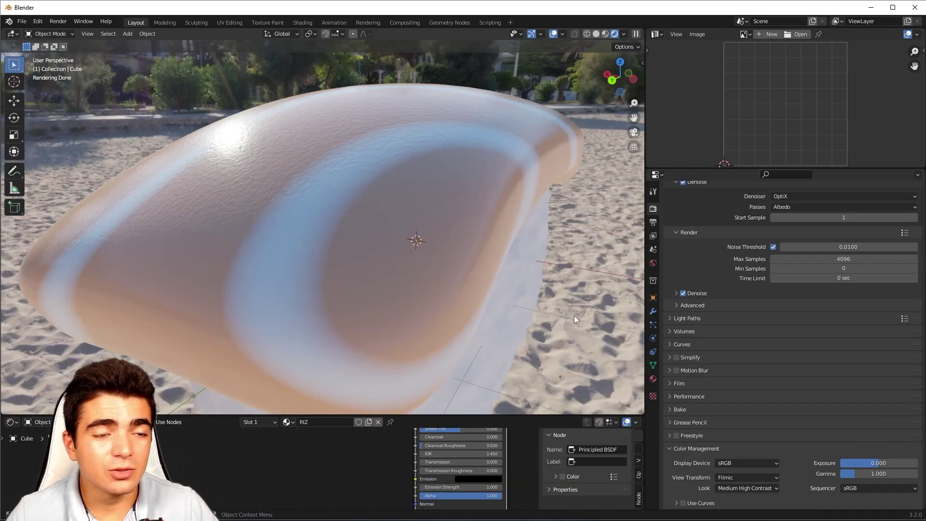
Step: Examine the finished nigiri's rice and salmon materials from several angles in the rendered beach environment
{"action": "scroll", "coordinate": [574, 315], "scroll_direction": "down", "scroll_amount": 5}
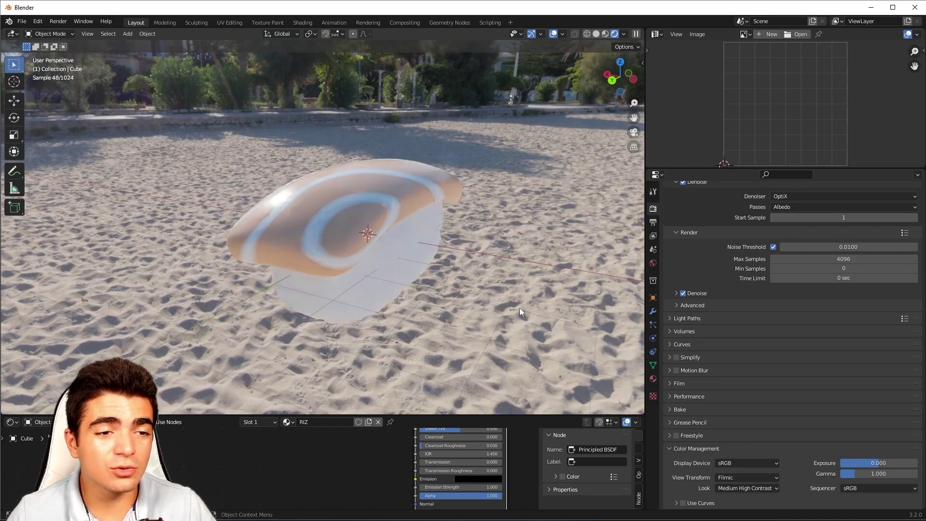
{"action": "middle_click_drag", "start_coordinate": [384, 291], "coordinate": [525, 287]}
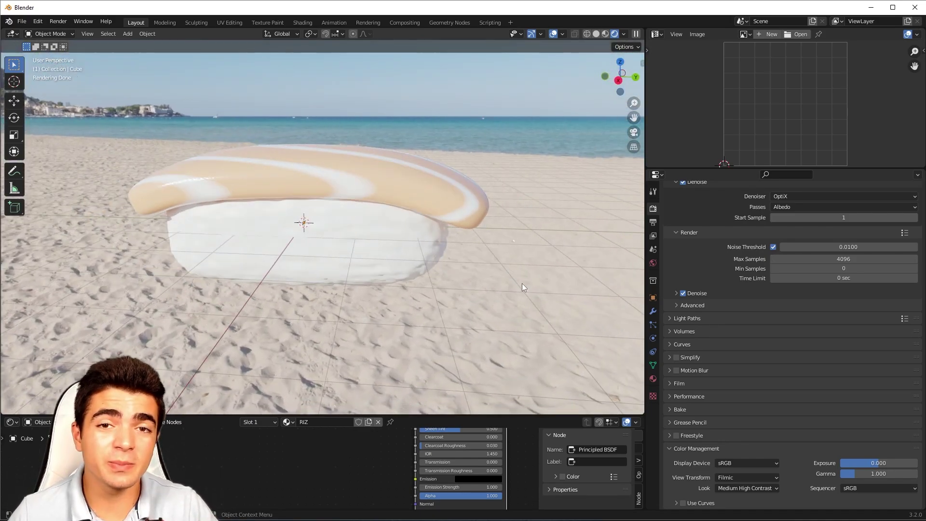
{"action": "mouse_move", "coordinate": [410, 288]}
{"action": "middle_mouse_down"}
{"action": "mouse_move", "coordinate": [377, 291]}
{"action": "mouse_move", "coordinate": [517, 296]}
{"action": "mouse_move", "coordinate": [560, 288]}
{"action": "mouse_move", "coordinate": [411, 283]}
{"action": "middle_mouse_up"}
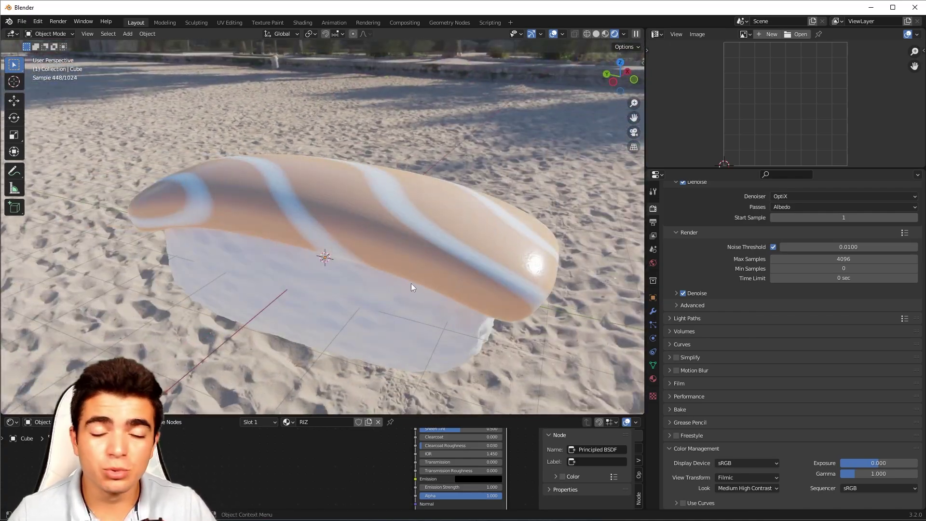
{"action": "middle_click_drag", "start_coordinate": [351, 270], "coordinate": [412, 271]}
{"action": "left_click", "coordinate": [419, 236]}
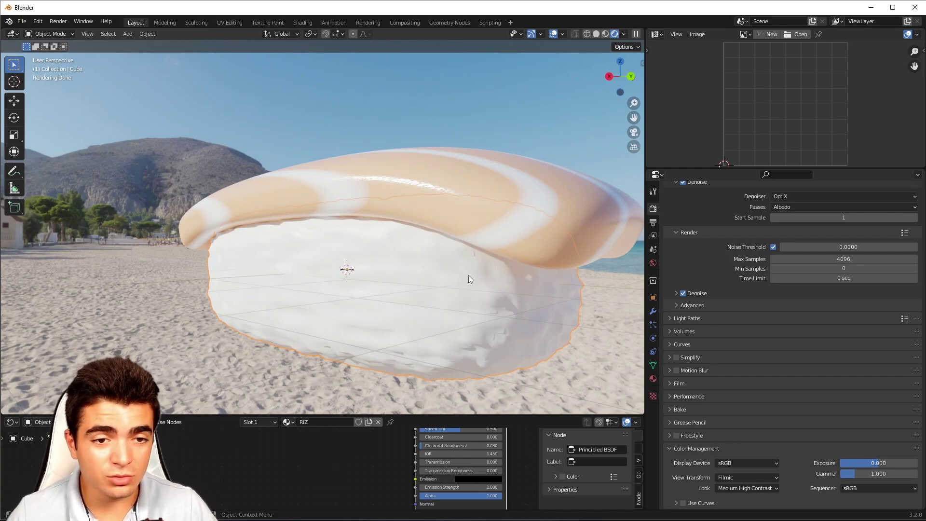
{"action": "middle_click_drag", "start_coordinate": [467, 276], "coordinate": [501, 278]}
{"action": "left_click", "coordinate": [450, 214]}
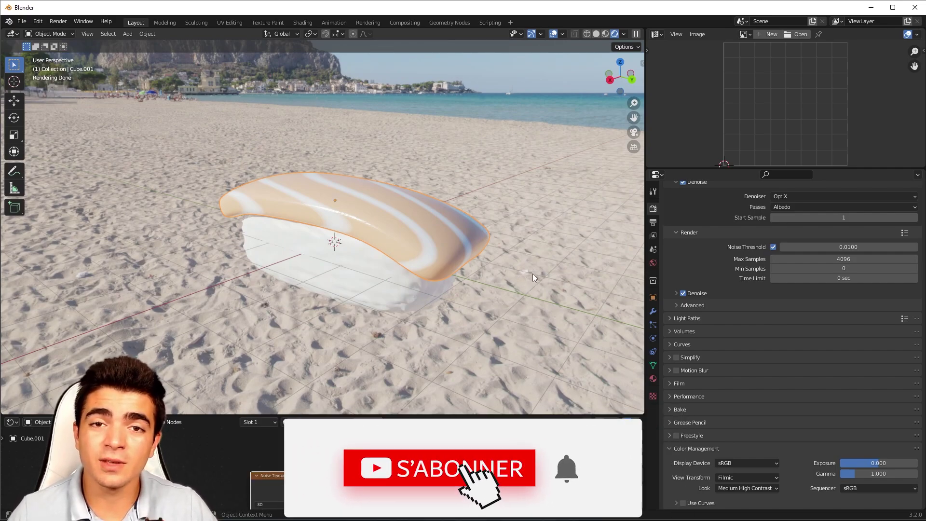
{"action": "left_click", "coordinate": [534, 197]}
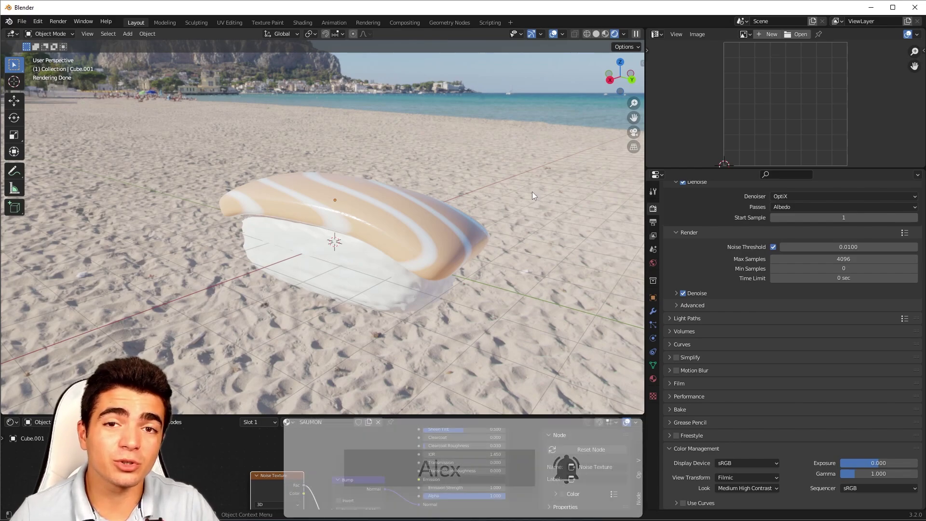